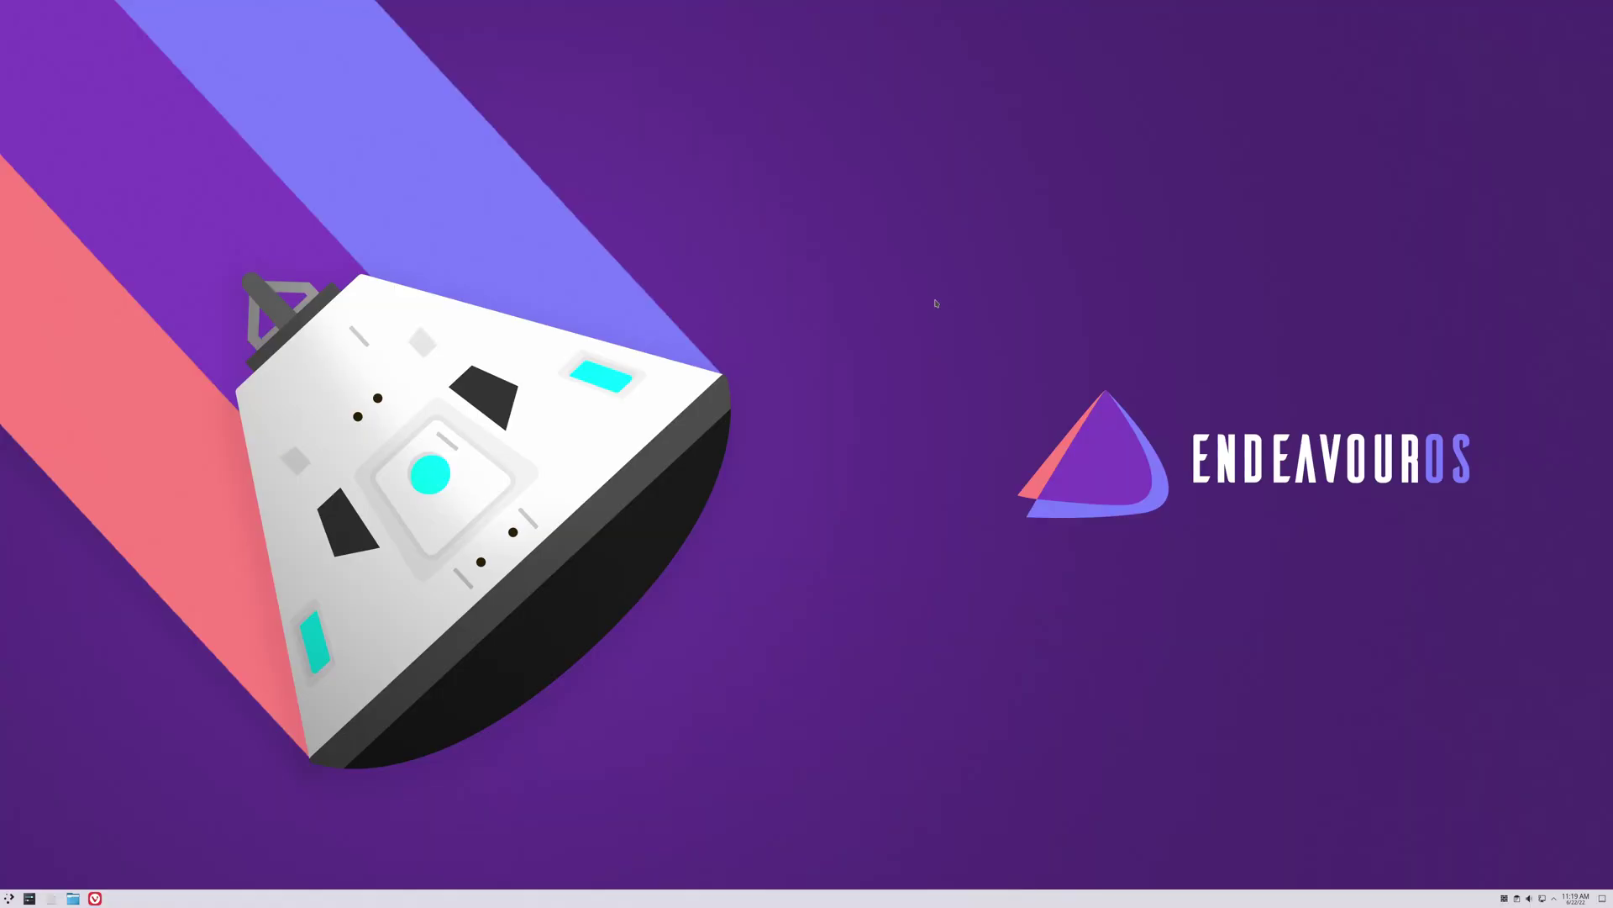
Step: Set KRunner's Position on screen to Center in its settings and confirm
key(alt+space)
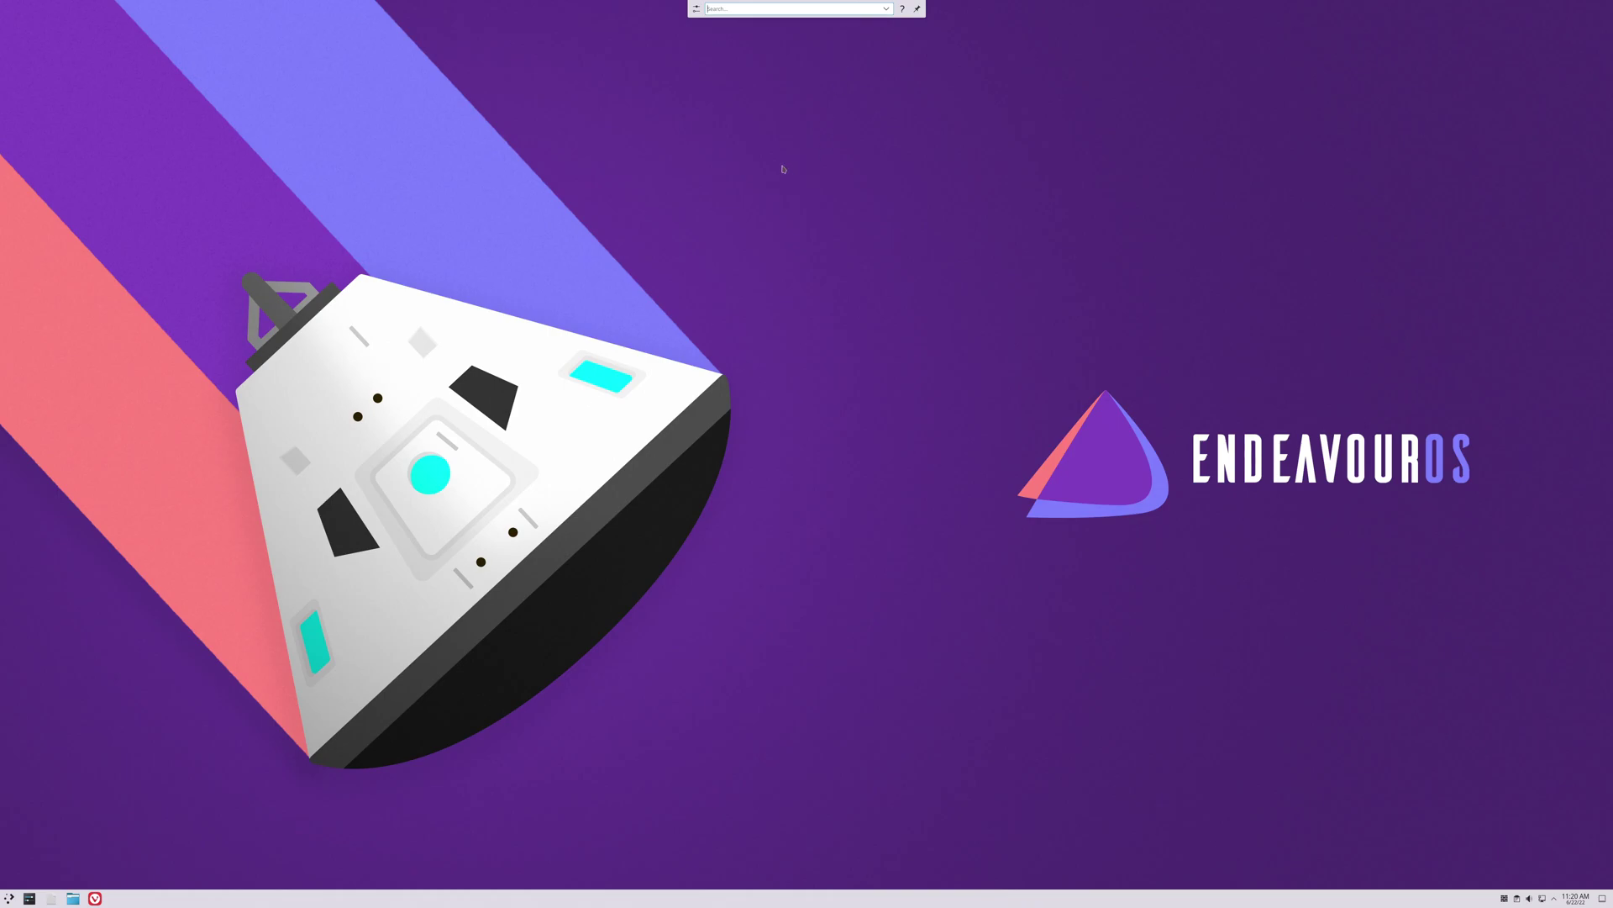
click(695, 9)
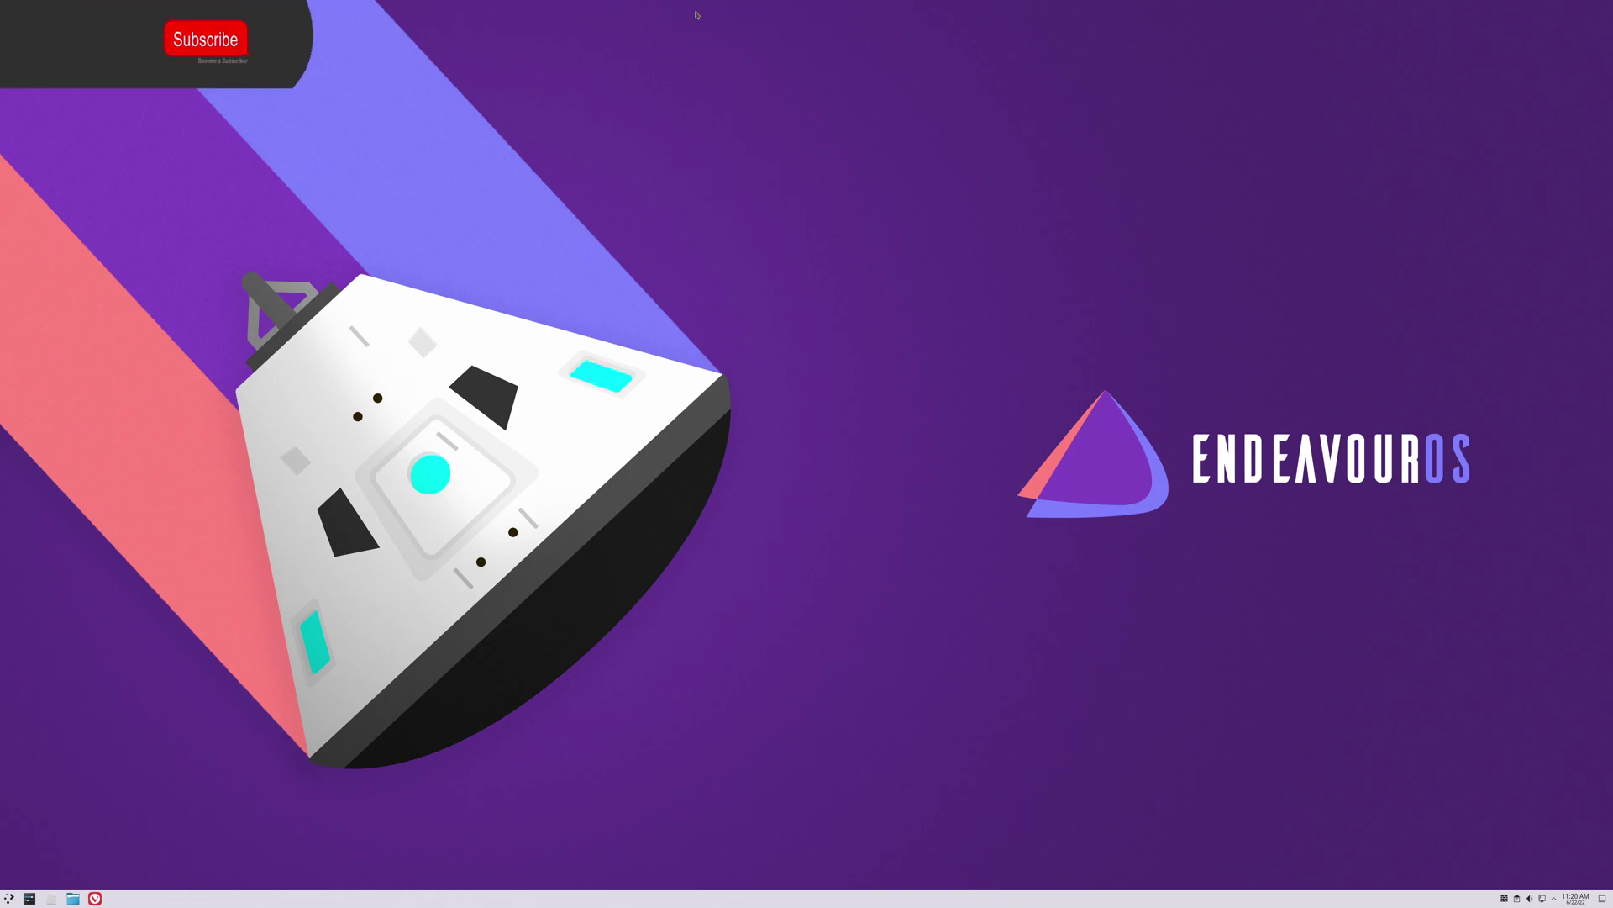
click(769, 388)
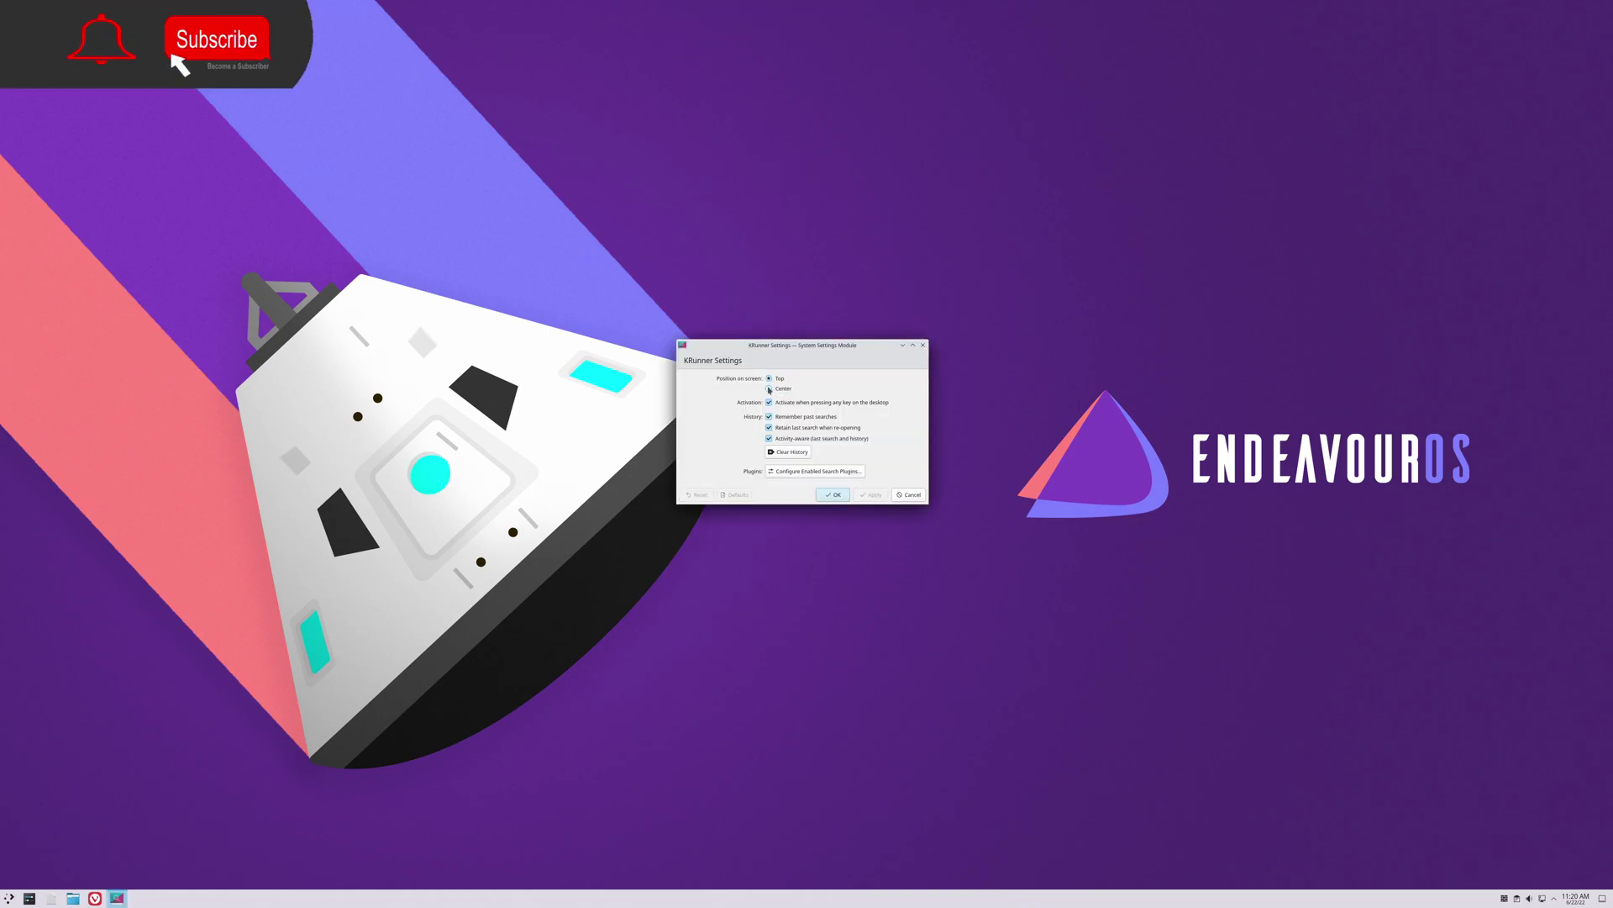
click(833, 495)
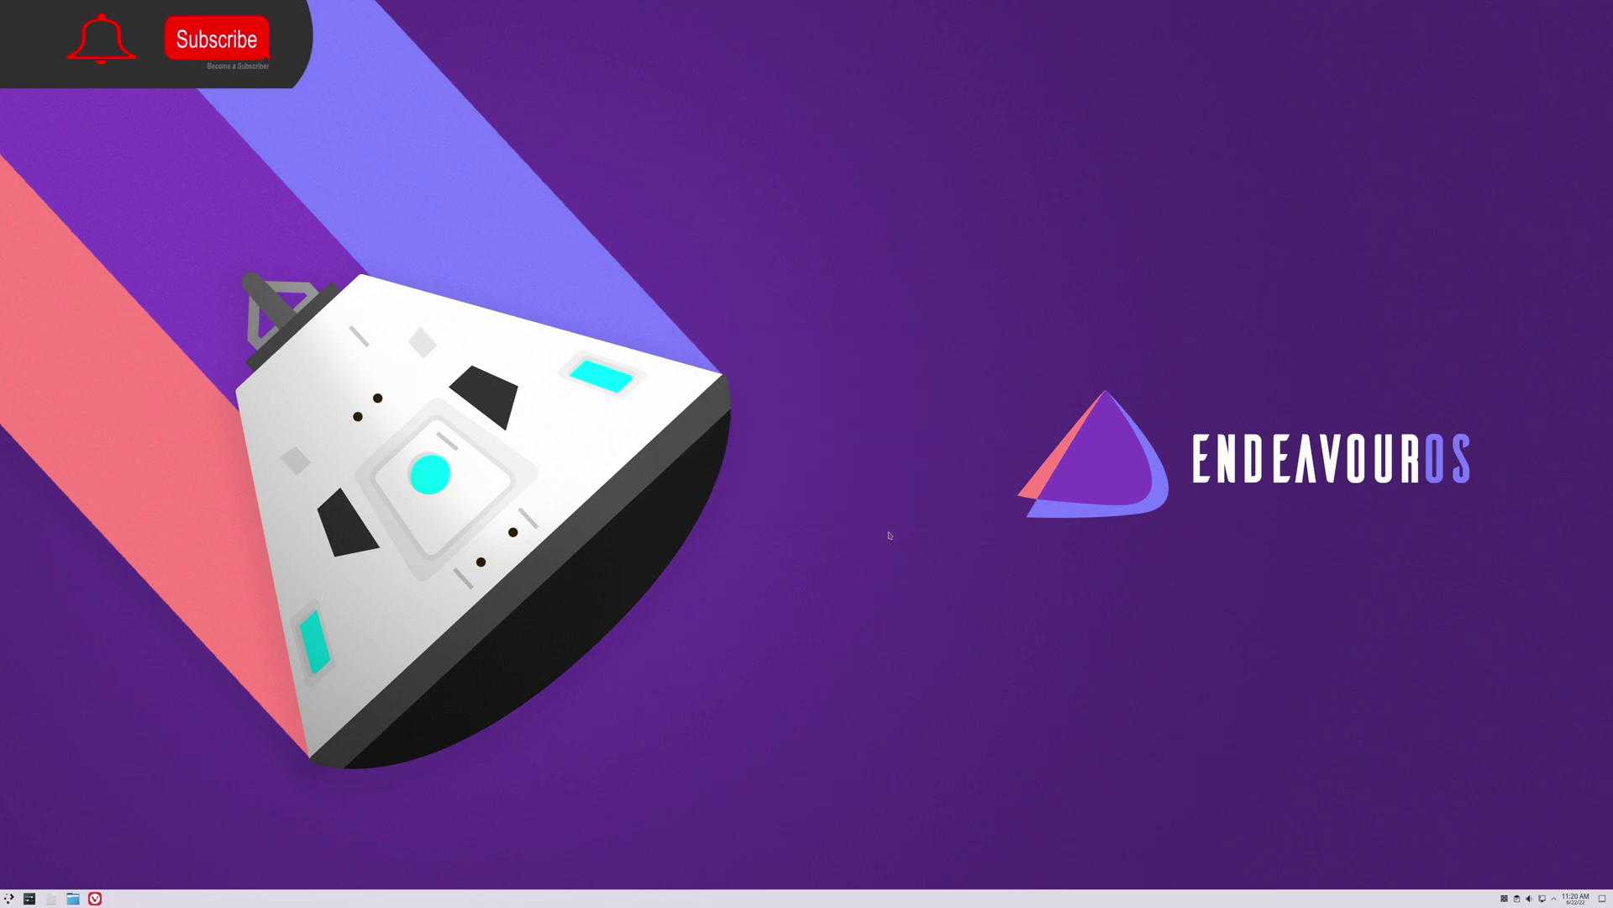
Step: Reopen KRunner to check it appears centred, clear the test query and dismiss it
key(alt+space)
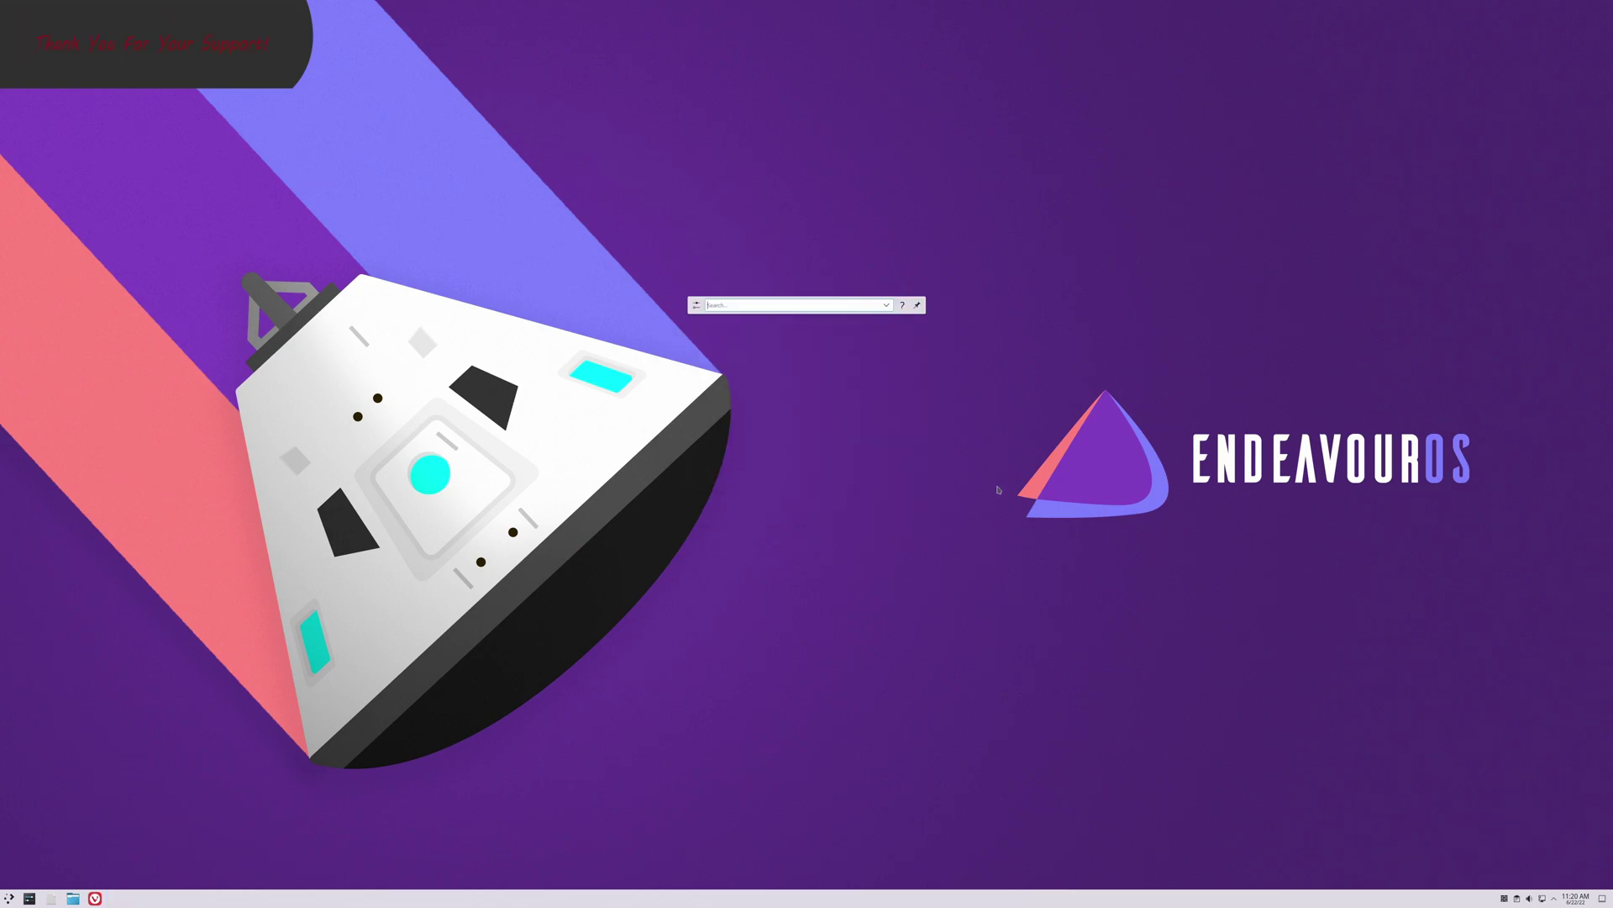
text(s)
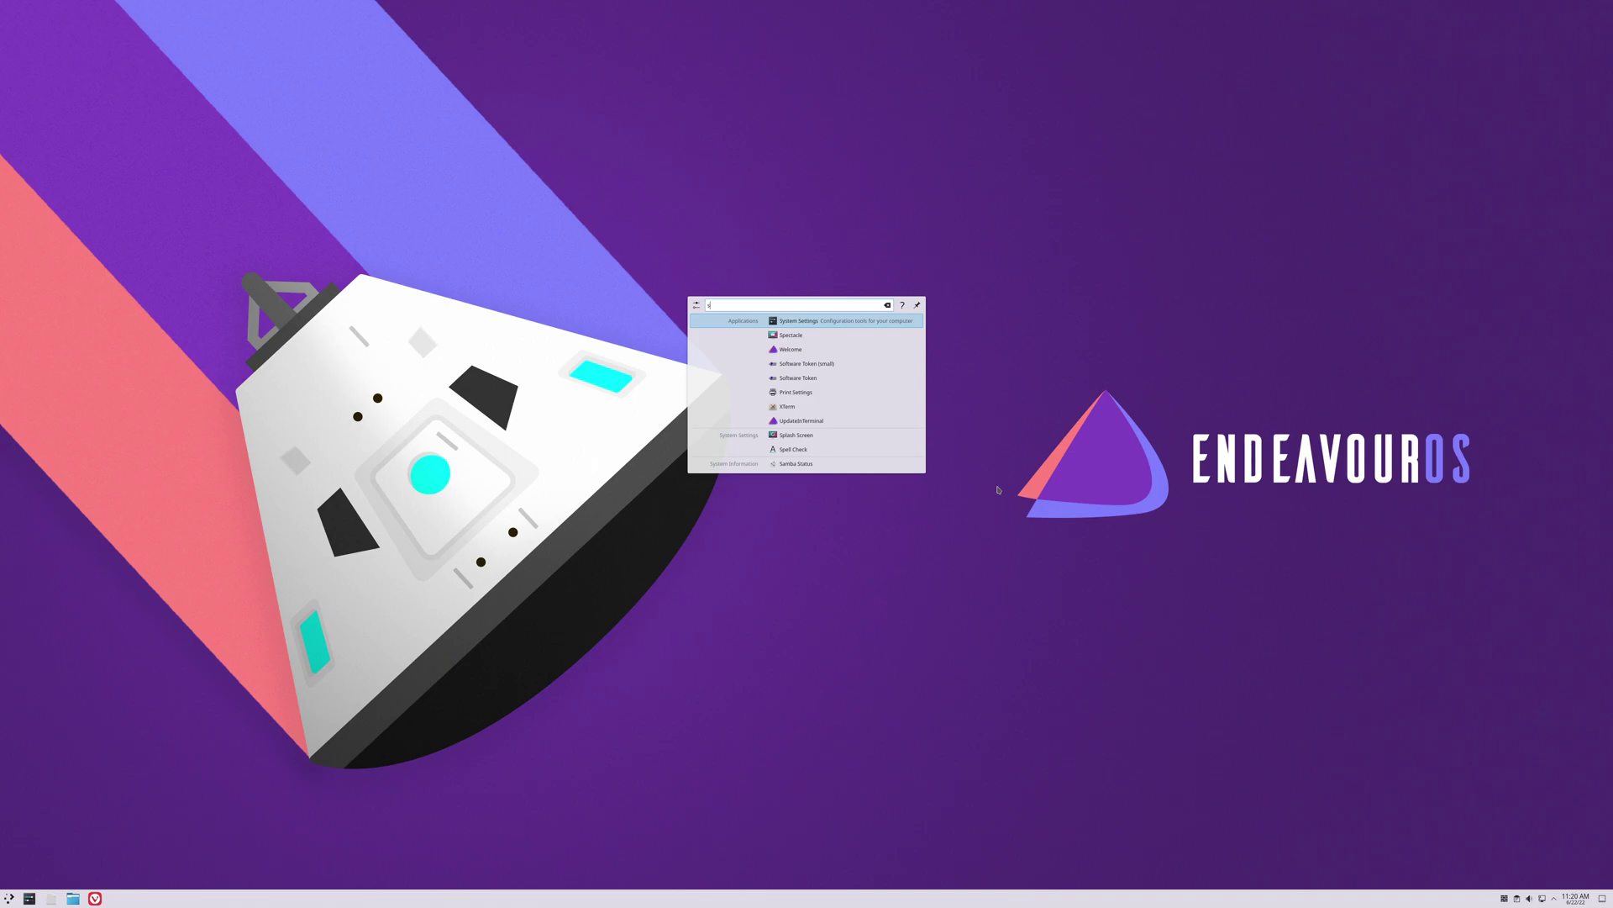
key(BackSpace)
key(Escape)
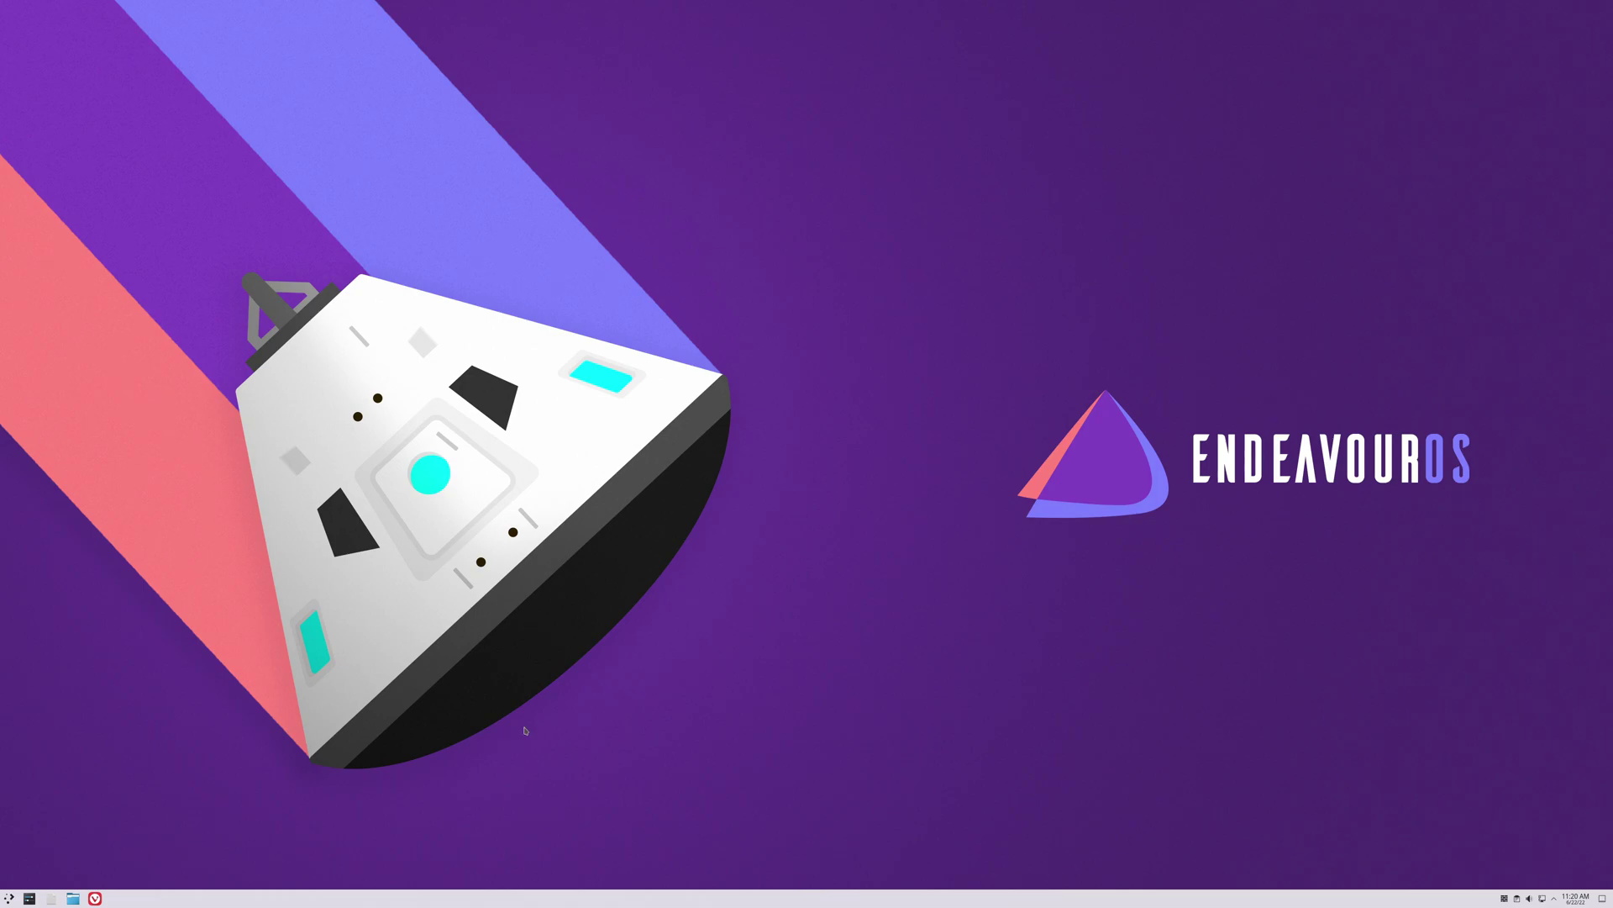
Step: Launch System Settings via KRunner and switch the desktop to the Dark theme
key(alt+space)
text(sys)
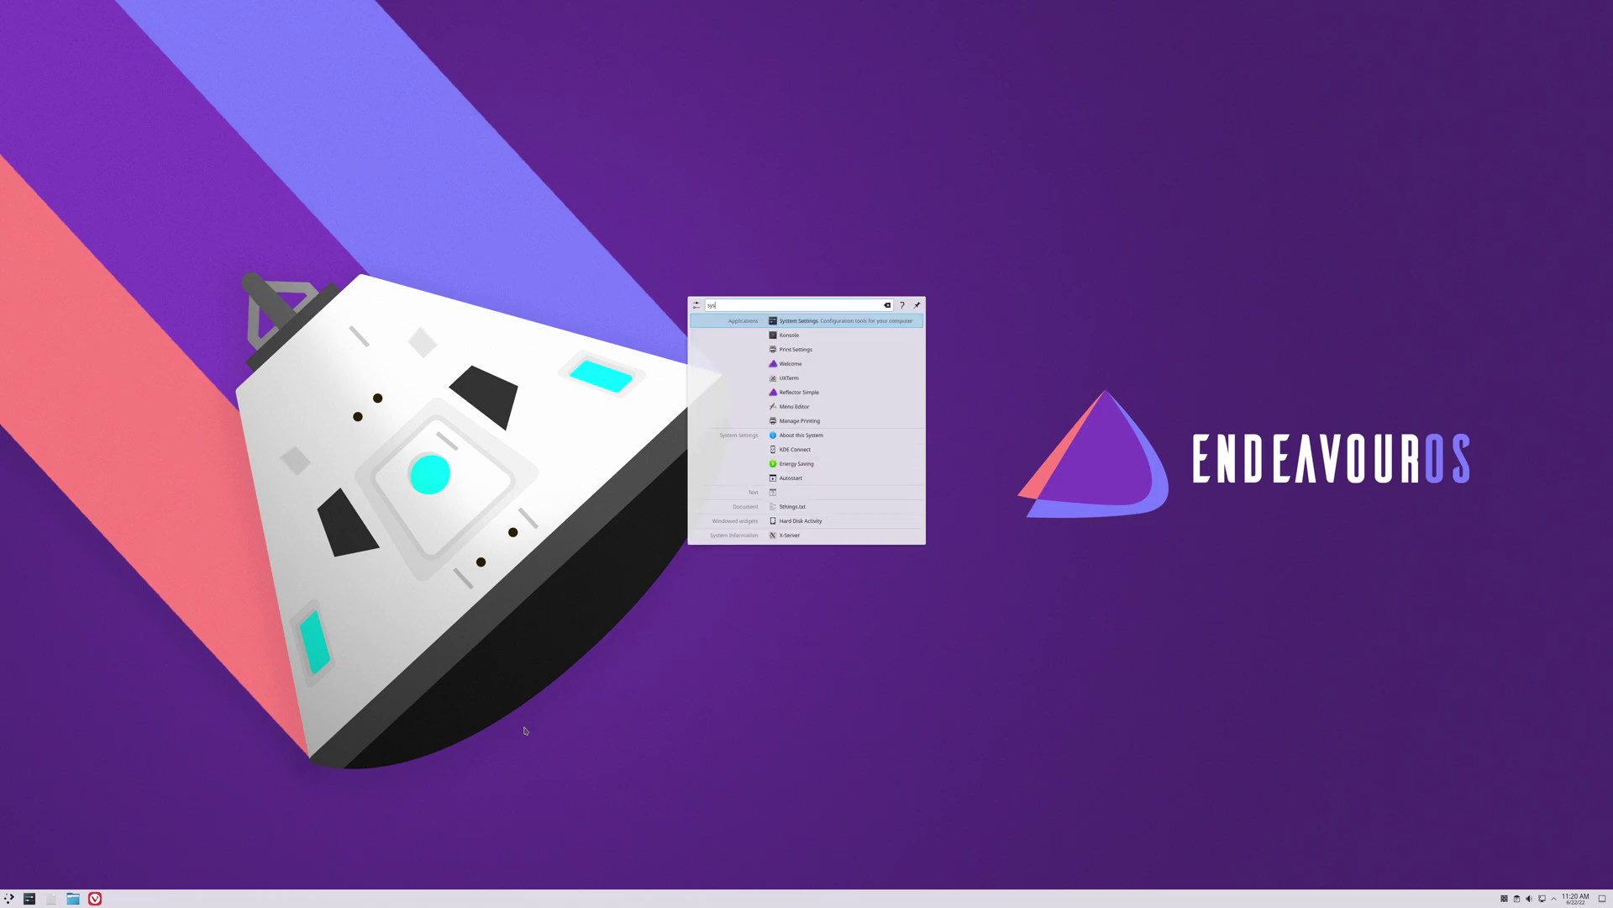
key(Return)
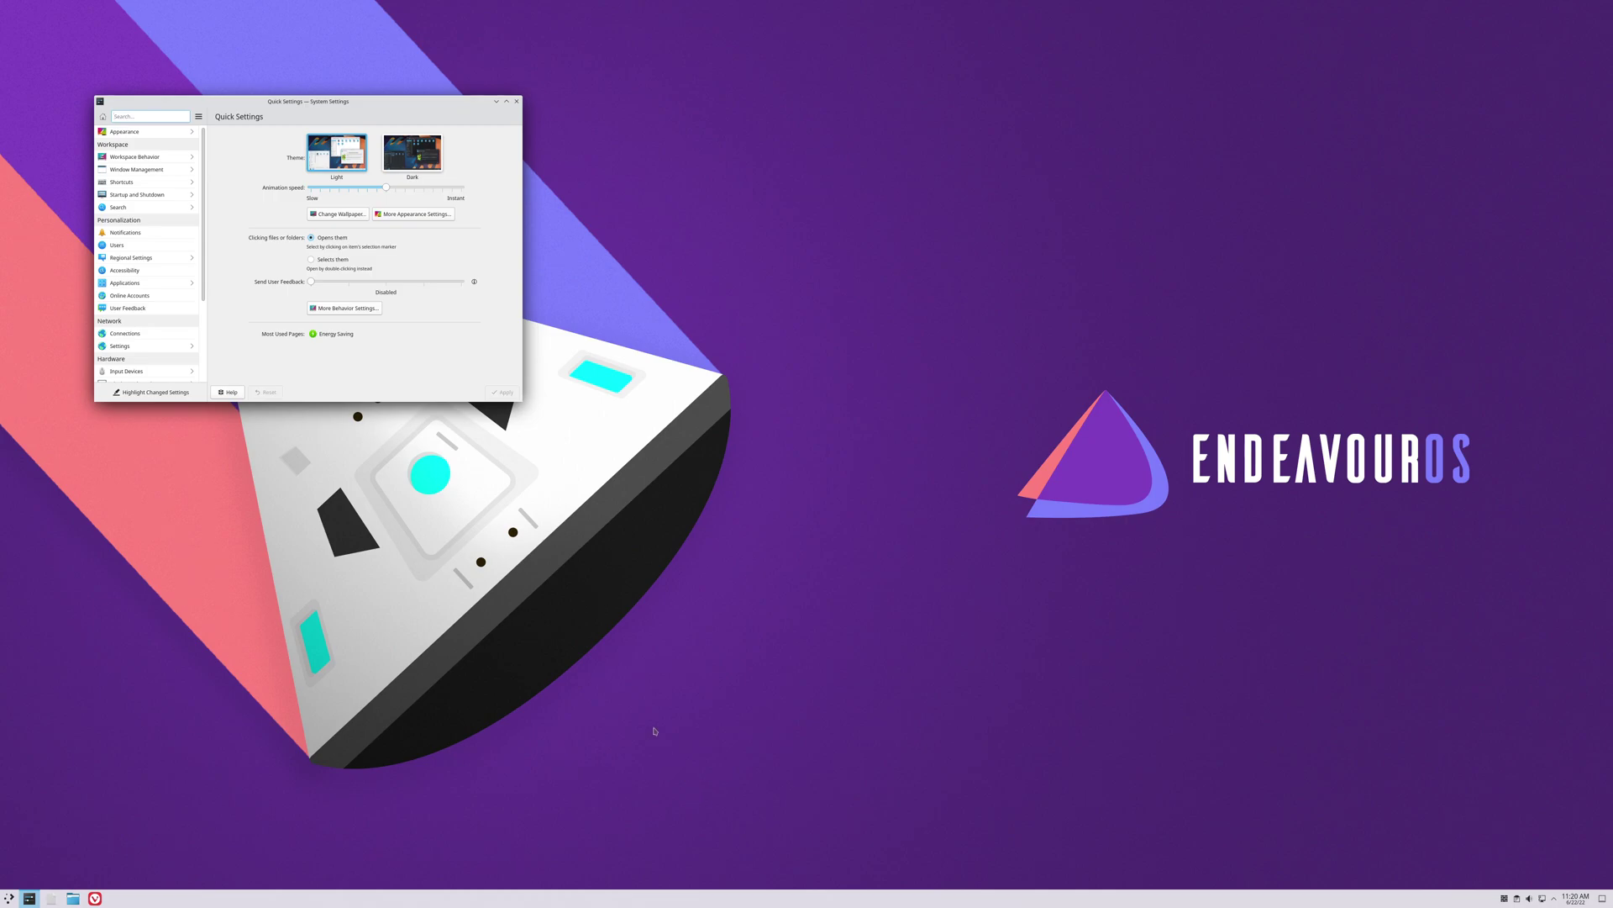
drag(375, 107, 798, 202)
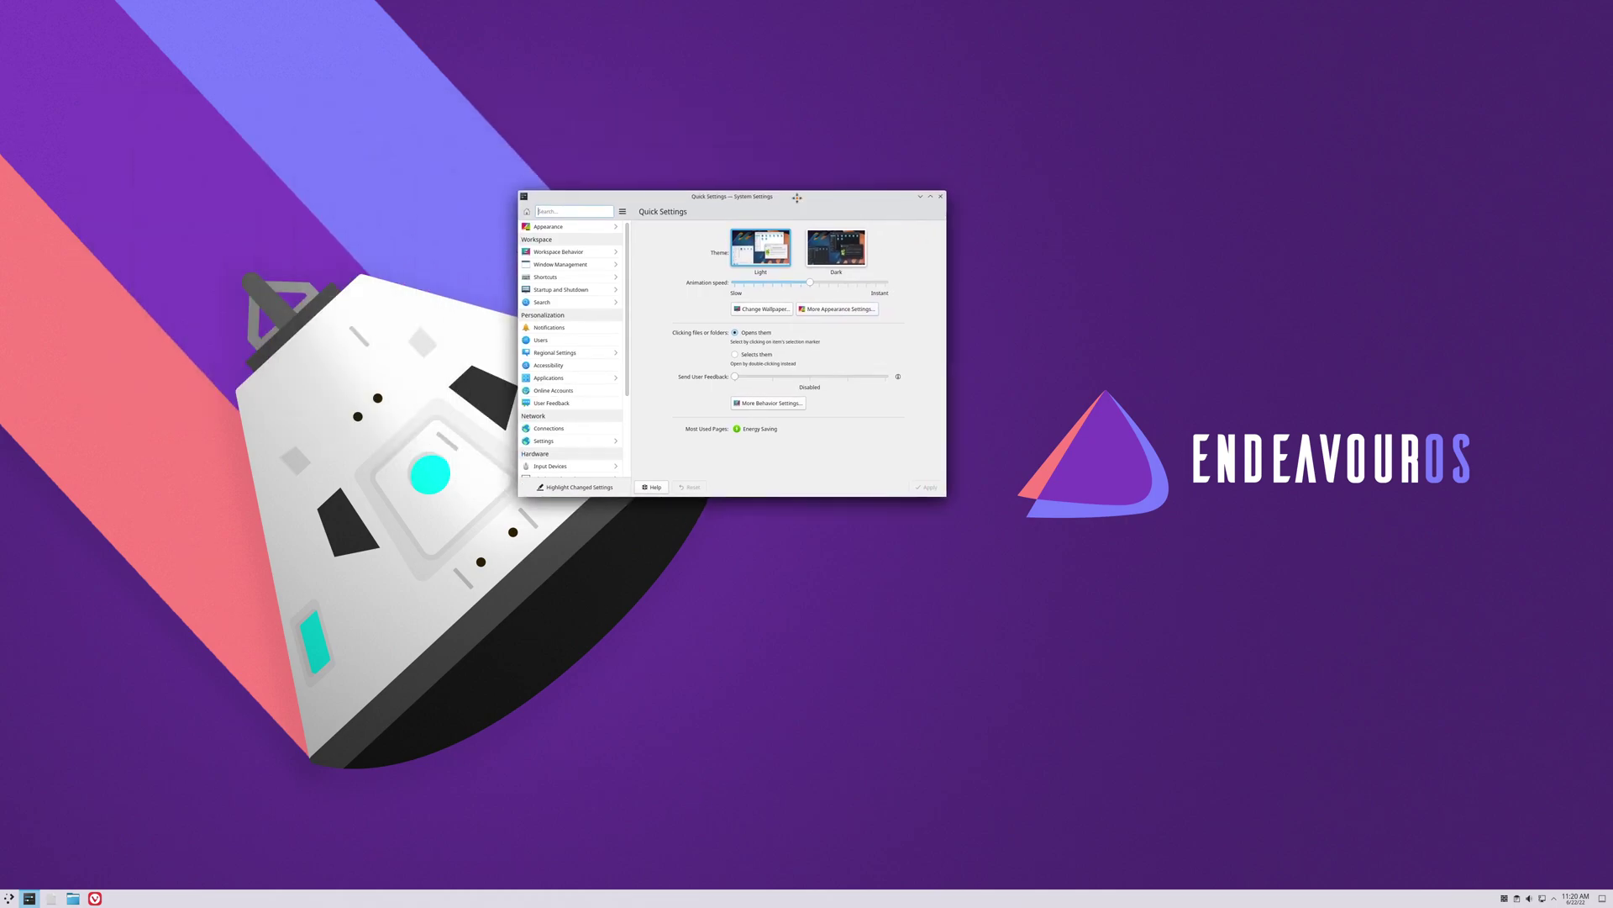
click(836, 257)
Step: Set animation speed to Instant, make single clicks select files, and close System Settings
drag(831, 286, 1015, 299)
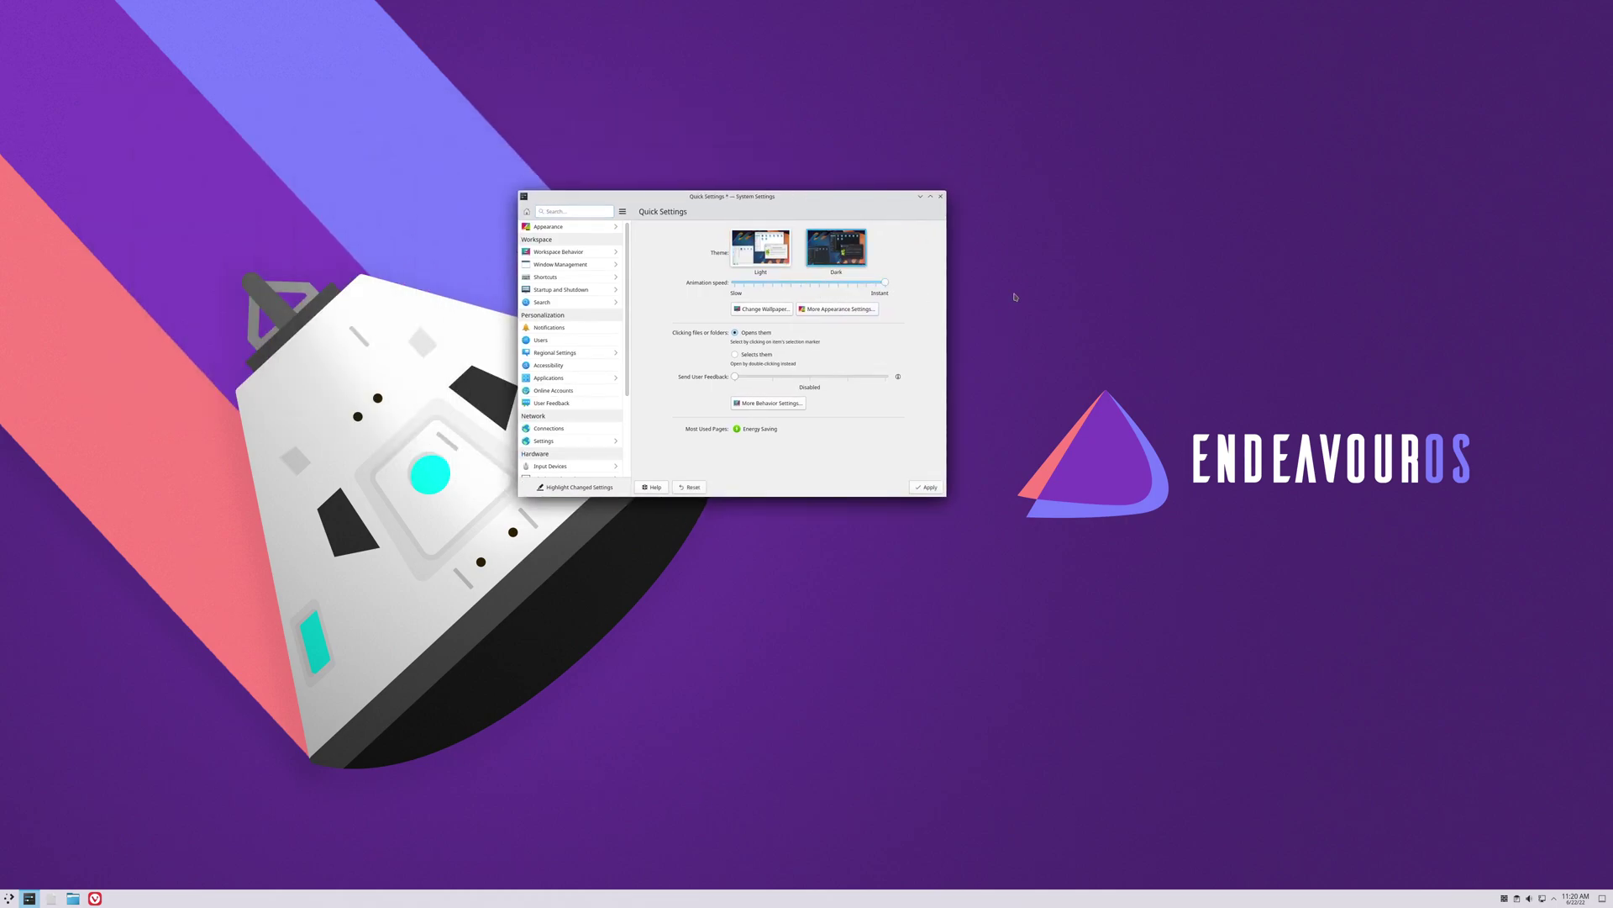
click(736, 354)
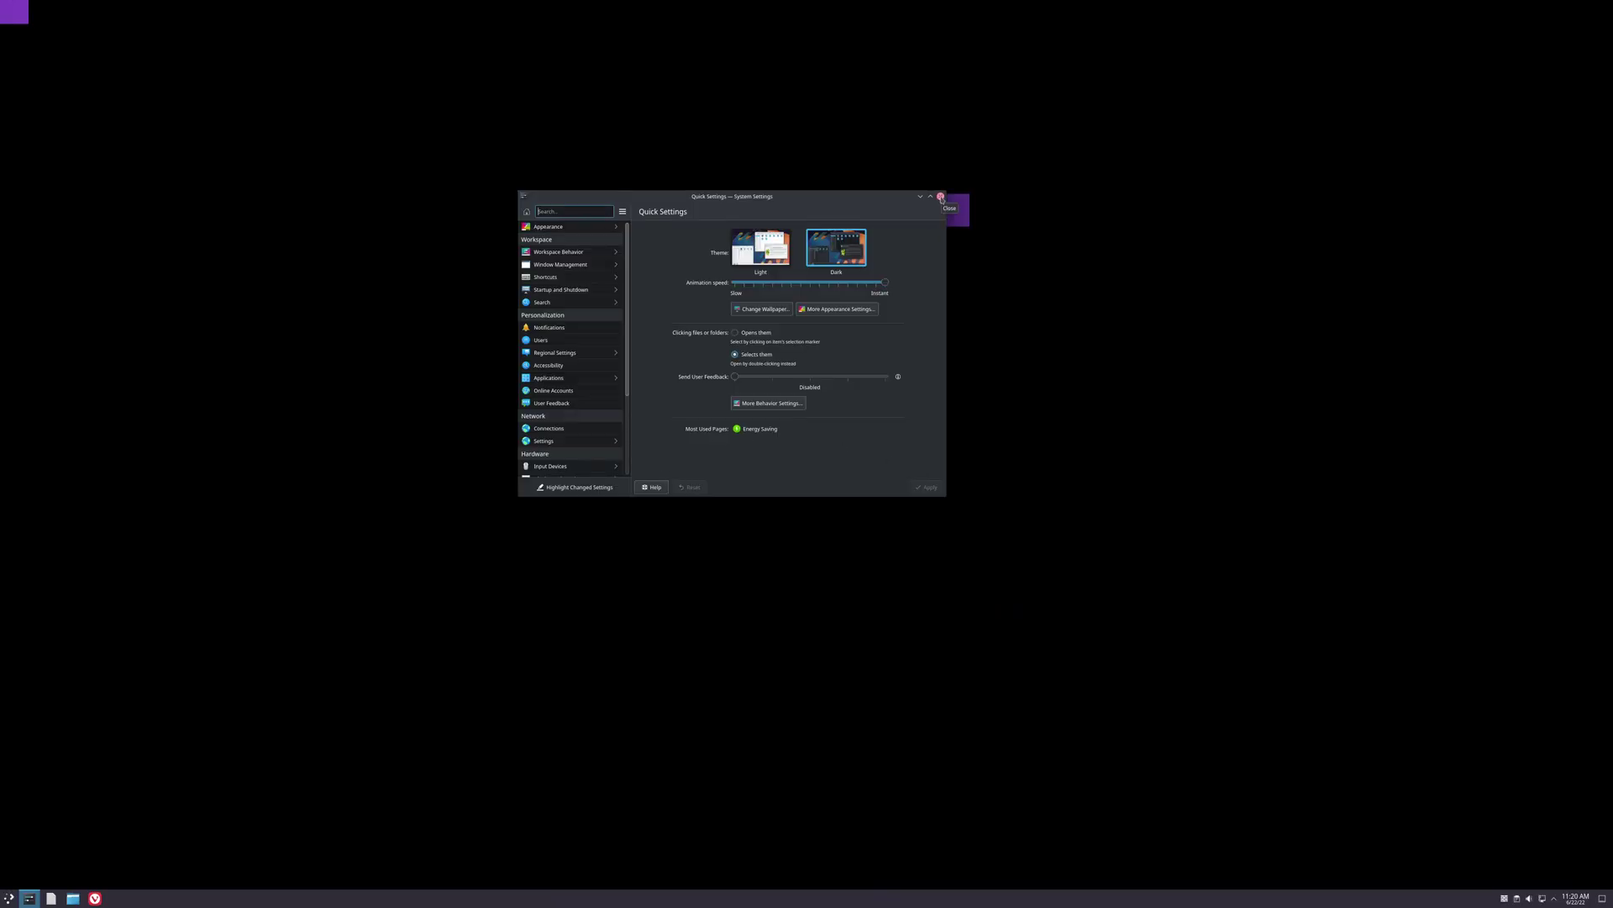
click(942, 196)
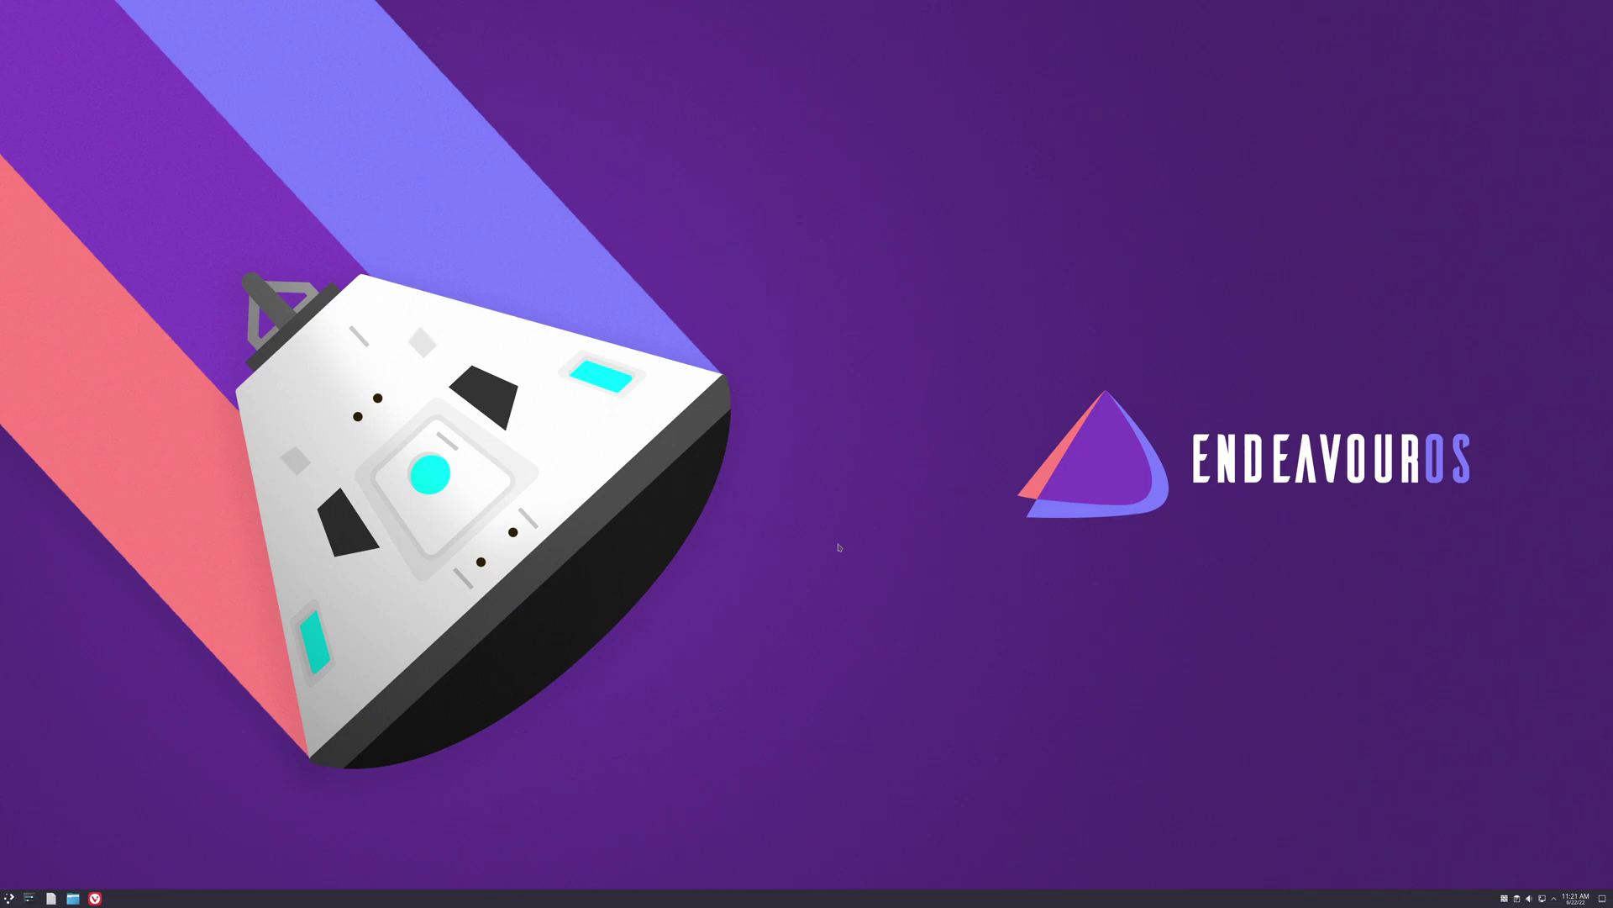
Step: Launch Konsole from KRunner and enlarge the terminal font
key(alt+space)
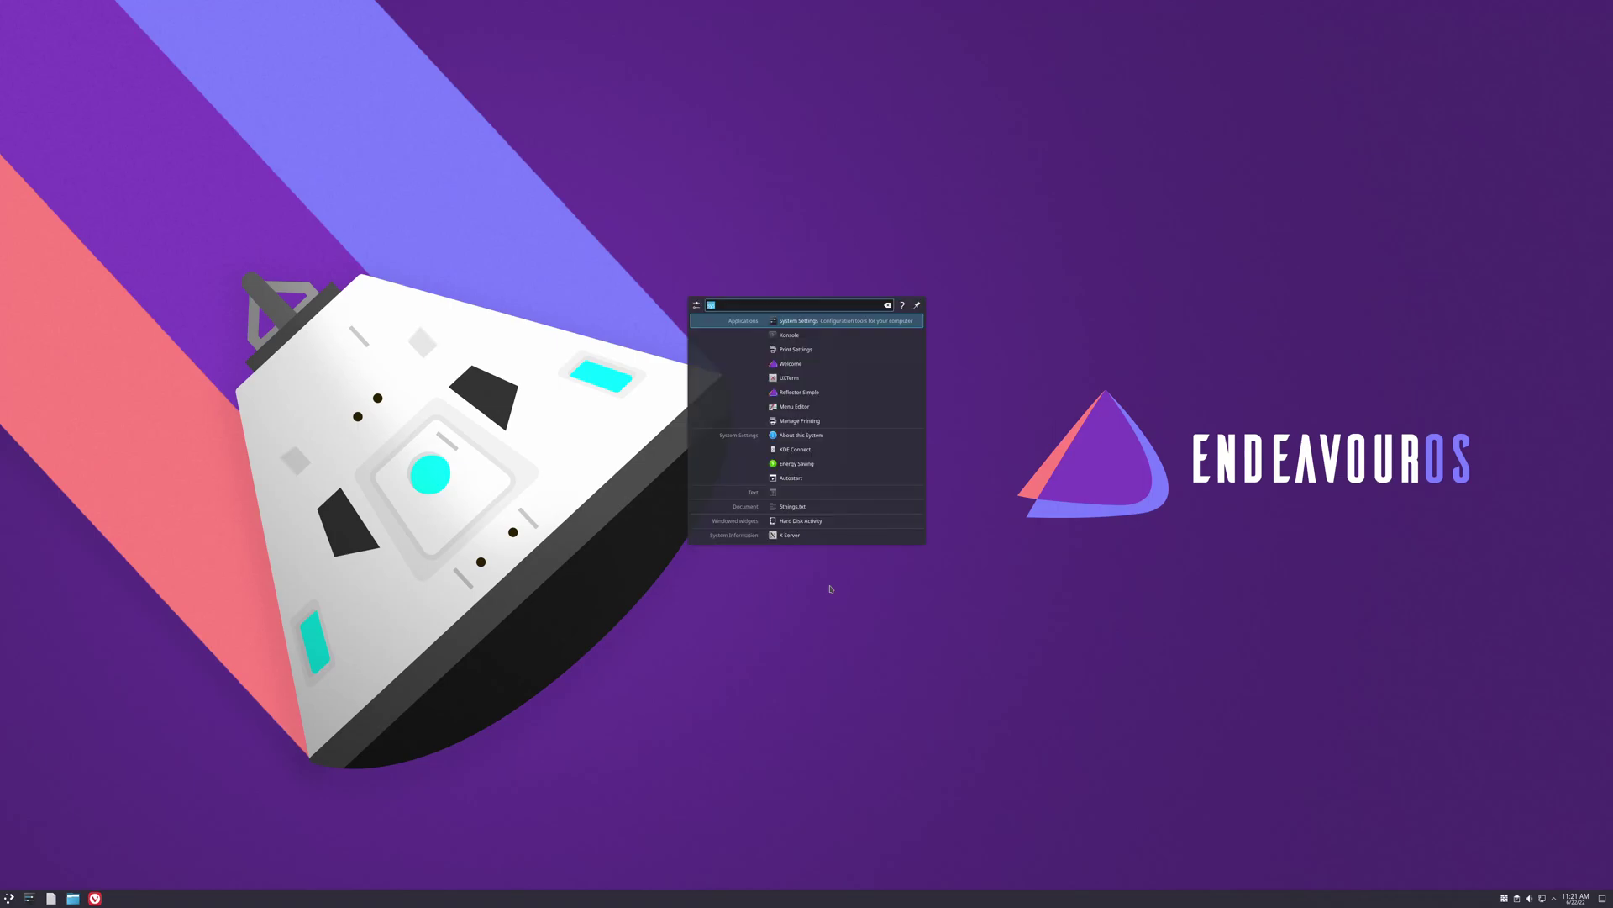
key(BackSpace)
text(k)
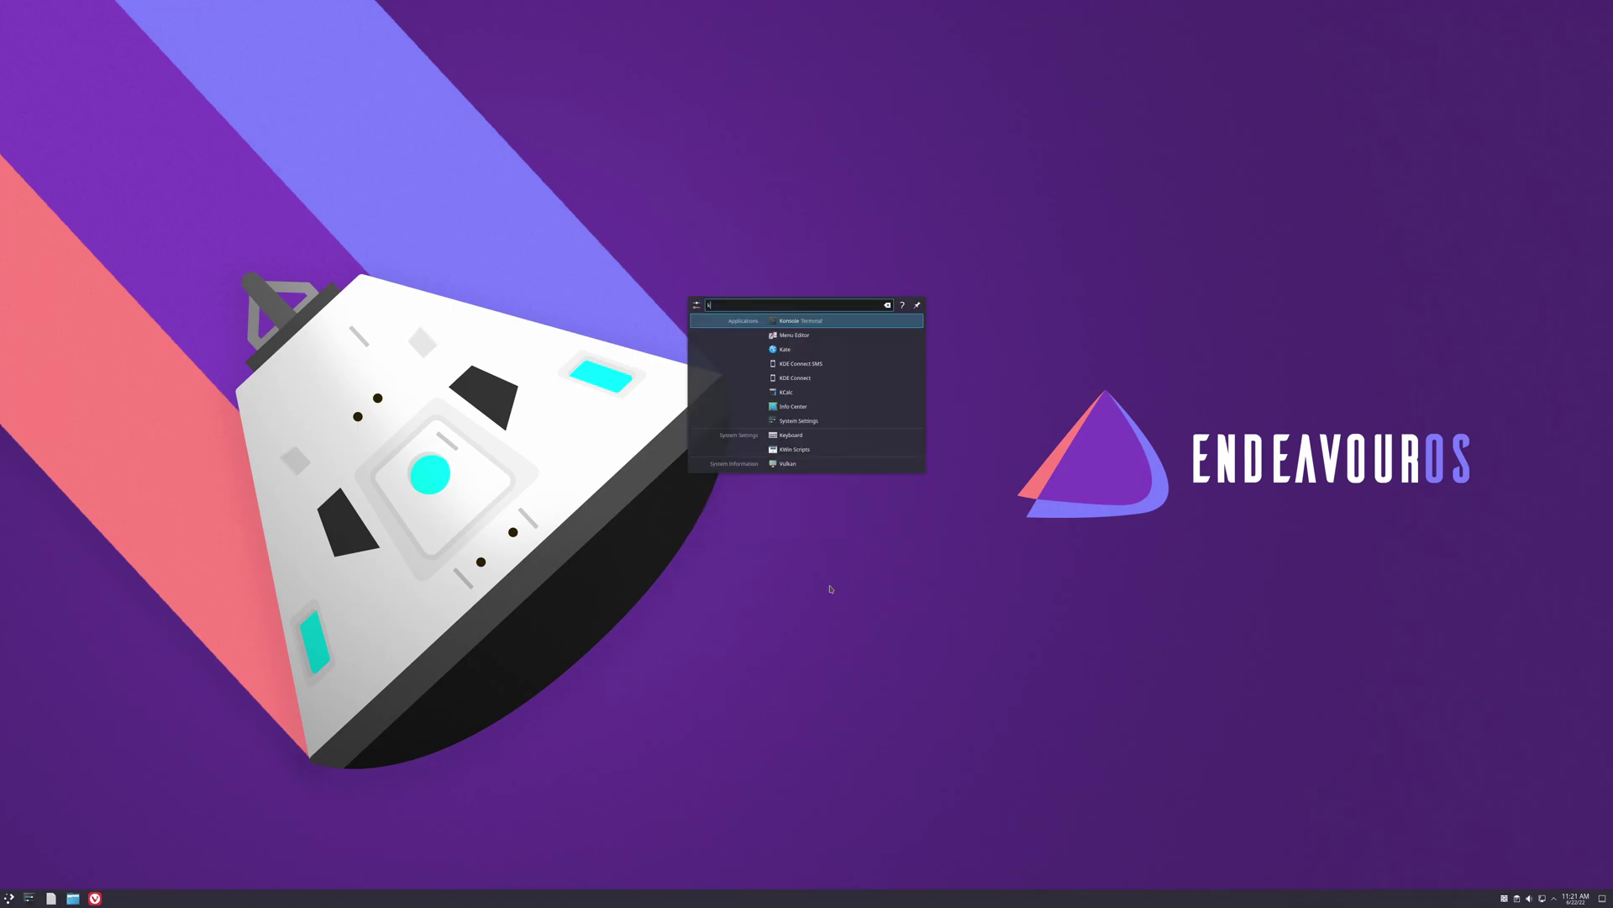
key(Return)
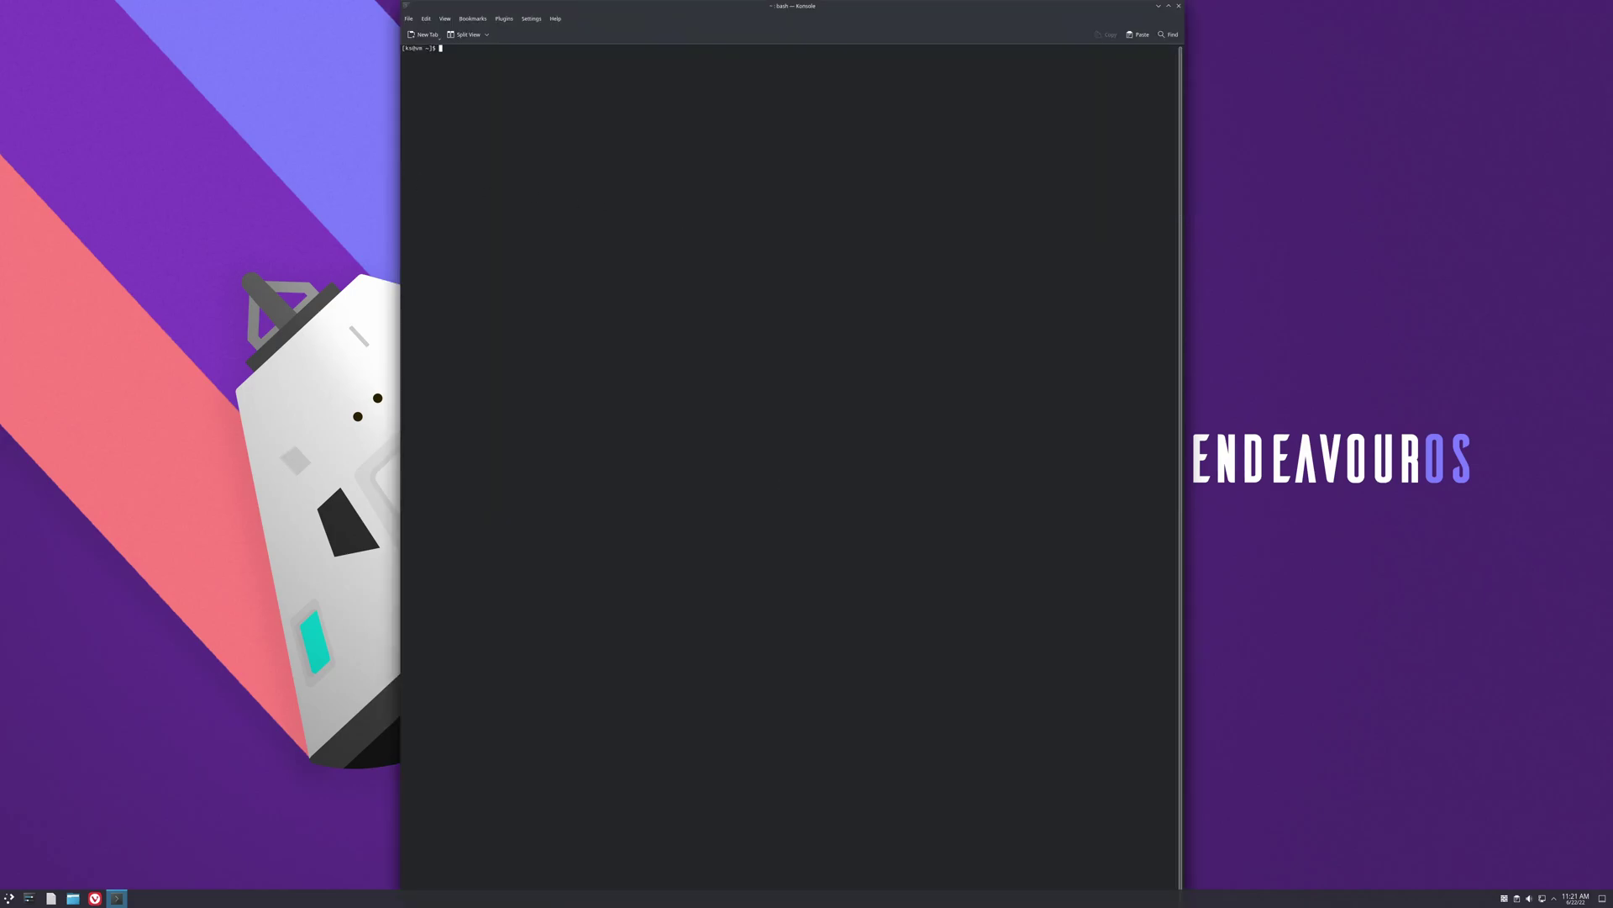
key(ctrl+plus)
key(ctrl+plus)
key(ctrl+plus)
key(ctrl+plus)
key(ctrl+plus)
key(ctrl+plus)
Step: List the home folder with ls and print 5things.txt with cat
text(ls)
key(Return)
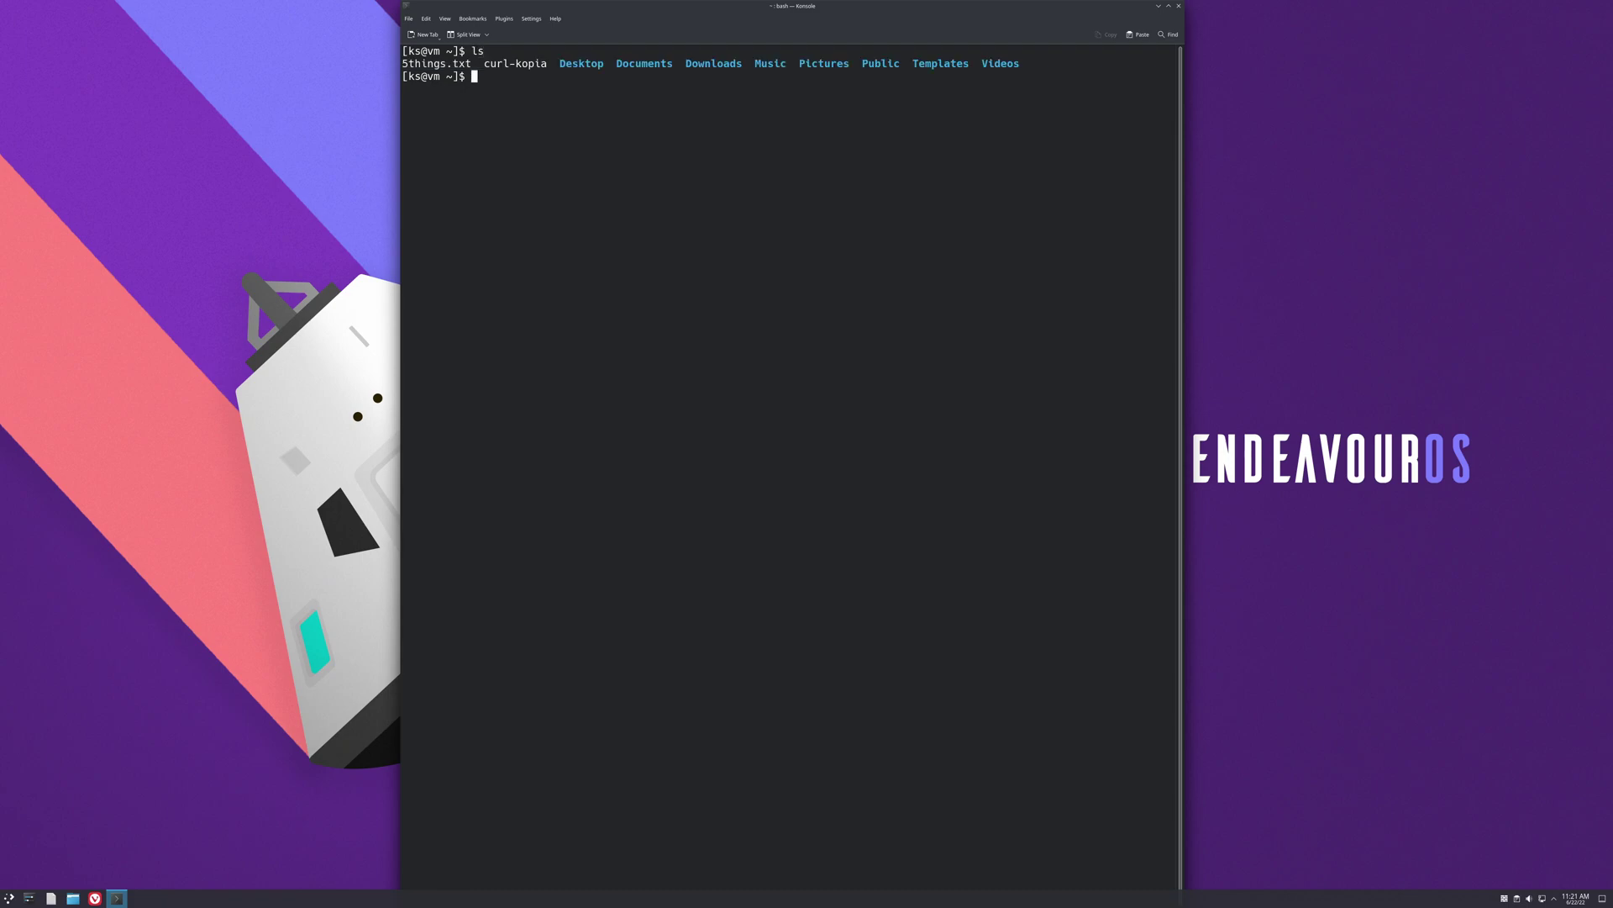
text(cat 5)
key(Tab)
key(Return)
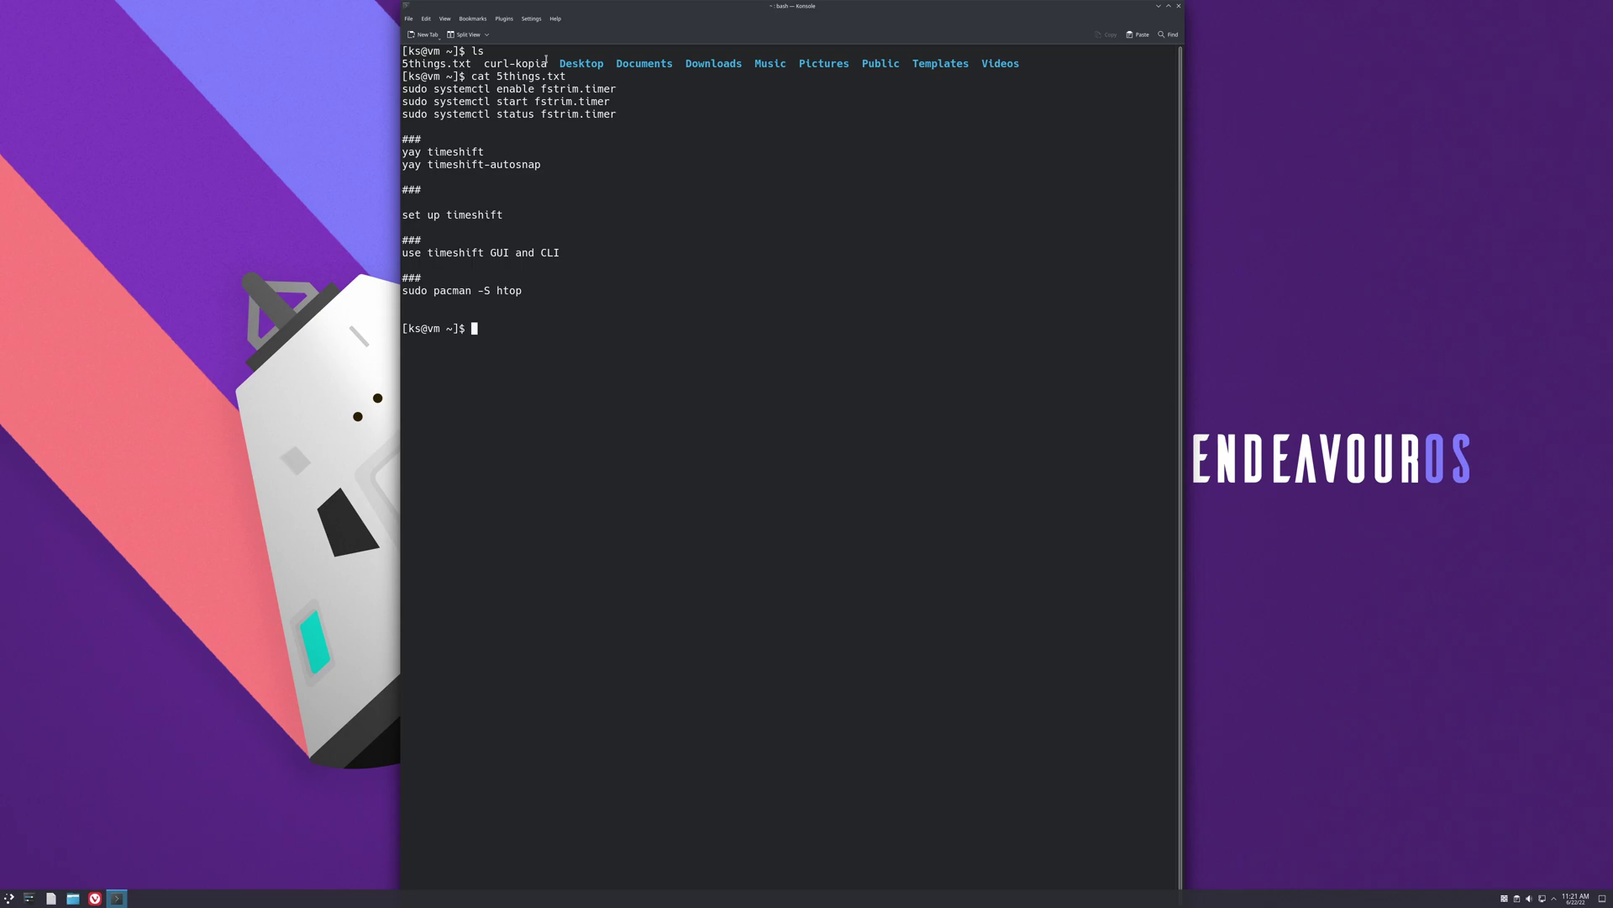
Step: Open a second tab, fit the window above the taskbar, enlarge its font, and return to tab one
key(ctrl+l)
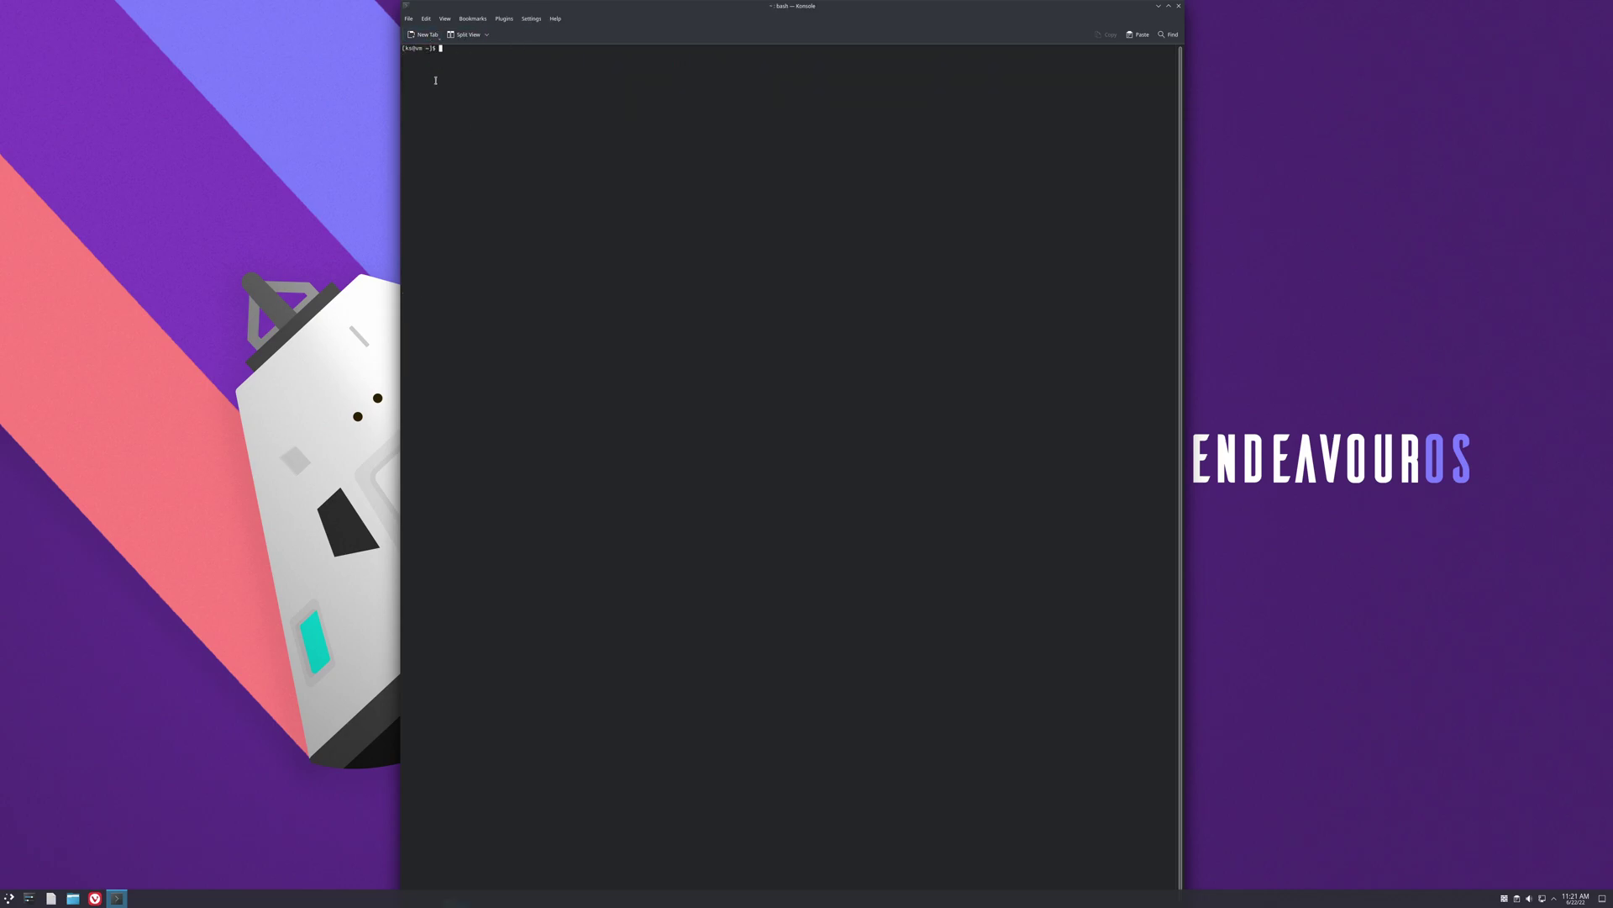
mouse_move(736, 11)
mouse_down()
mouse_move(737, 36)
mouse_move(733, 6)
mouse_up()
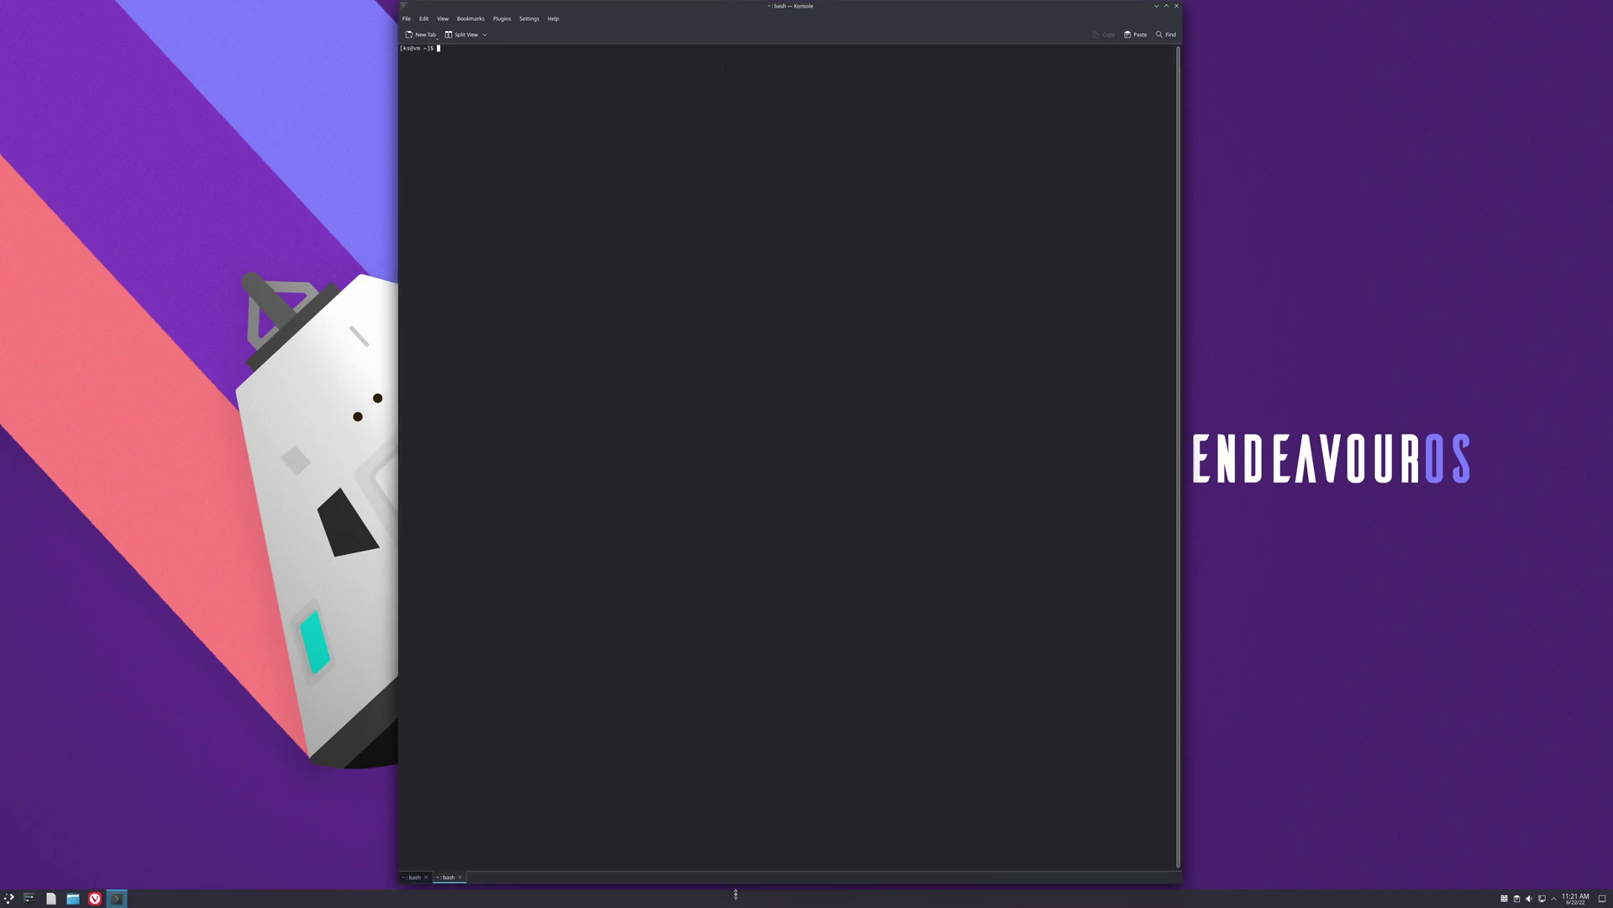
drag(734, 883, 734, 889)
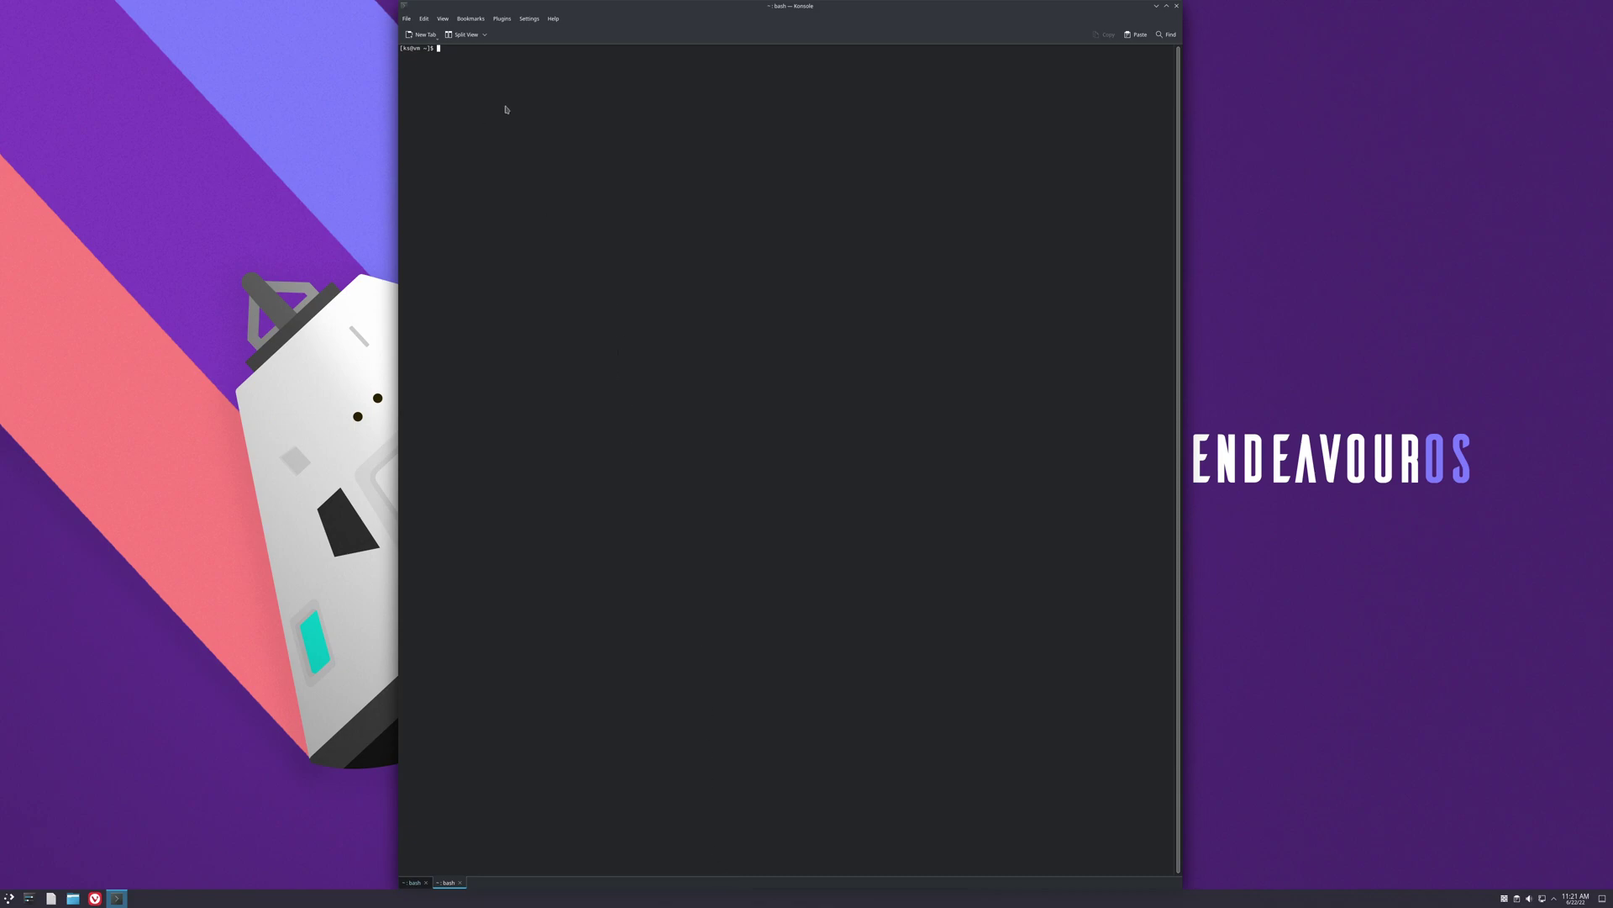
key(ctrl+plus)
key(ctrl+plus)
key(ctrl+plus)
key(ctrl+plus)
key(ctrl+plus)
key(ctrl+plus)
key(ctrl+plus)
click(412, 883)
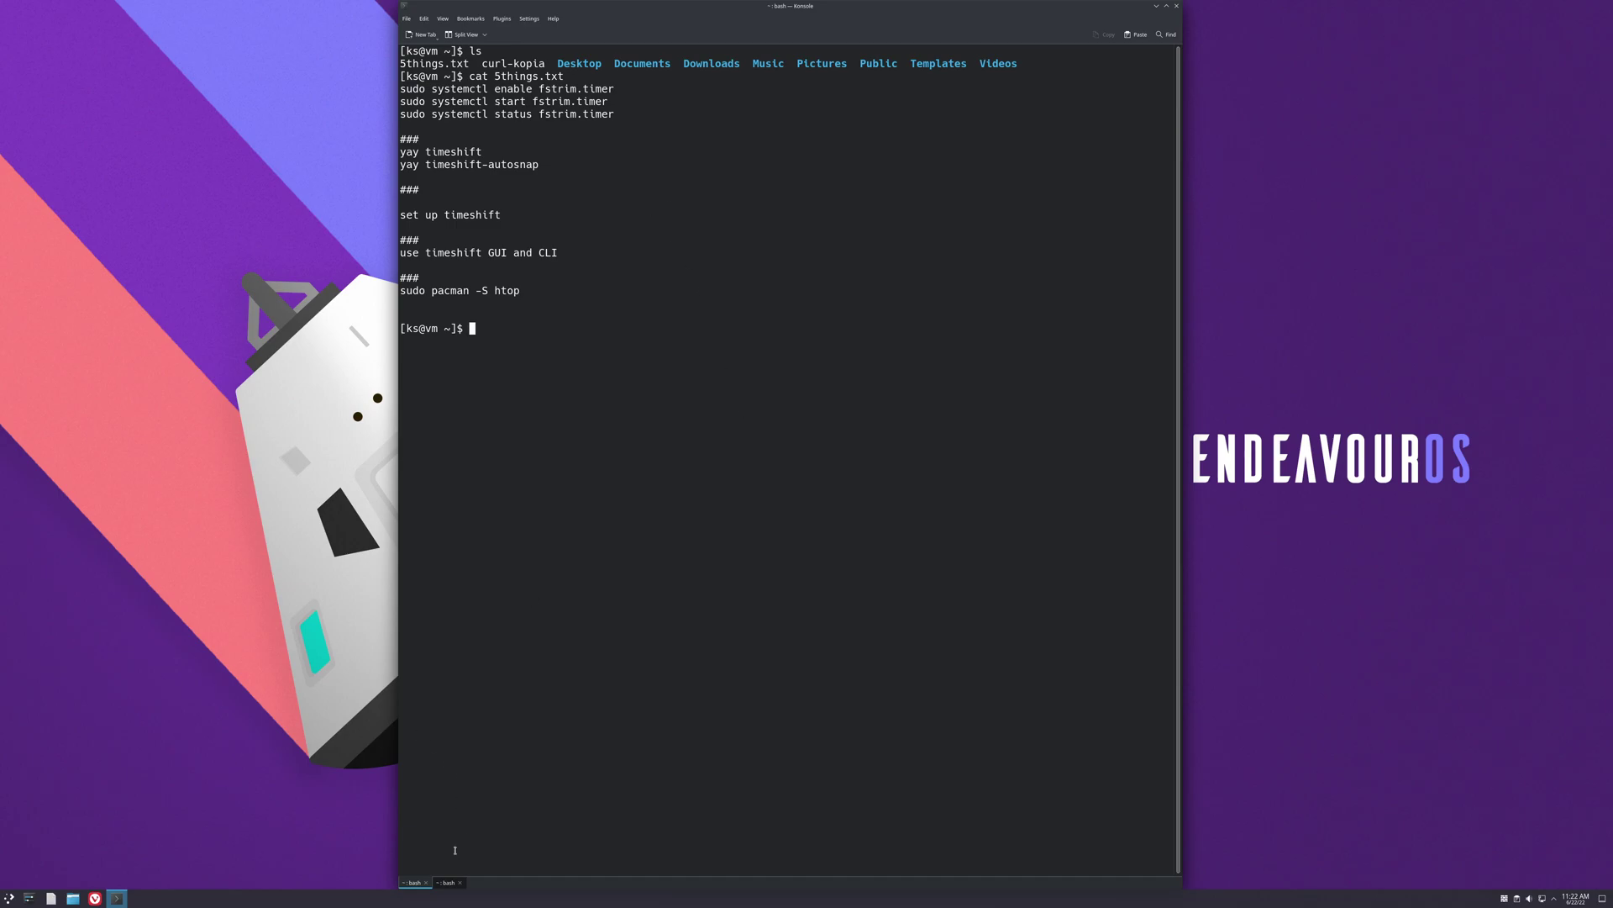
Step: In the second tab, enable and start fstrim.timer with sudo systemctl
click(448, 883)
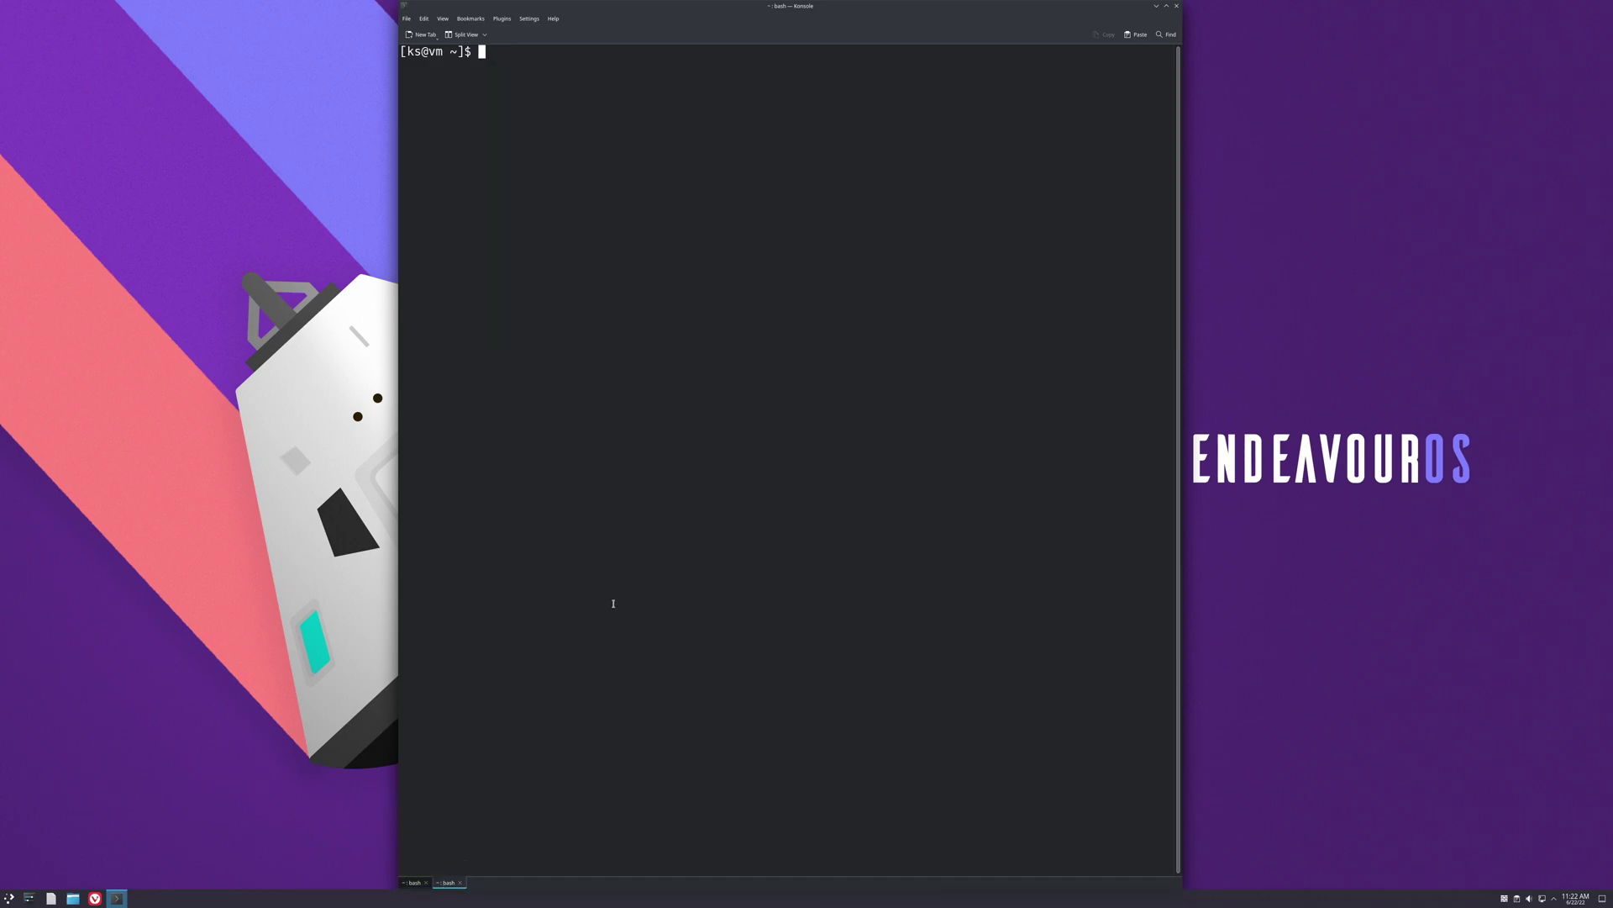
text(sudo systemctl enable fstr)
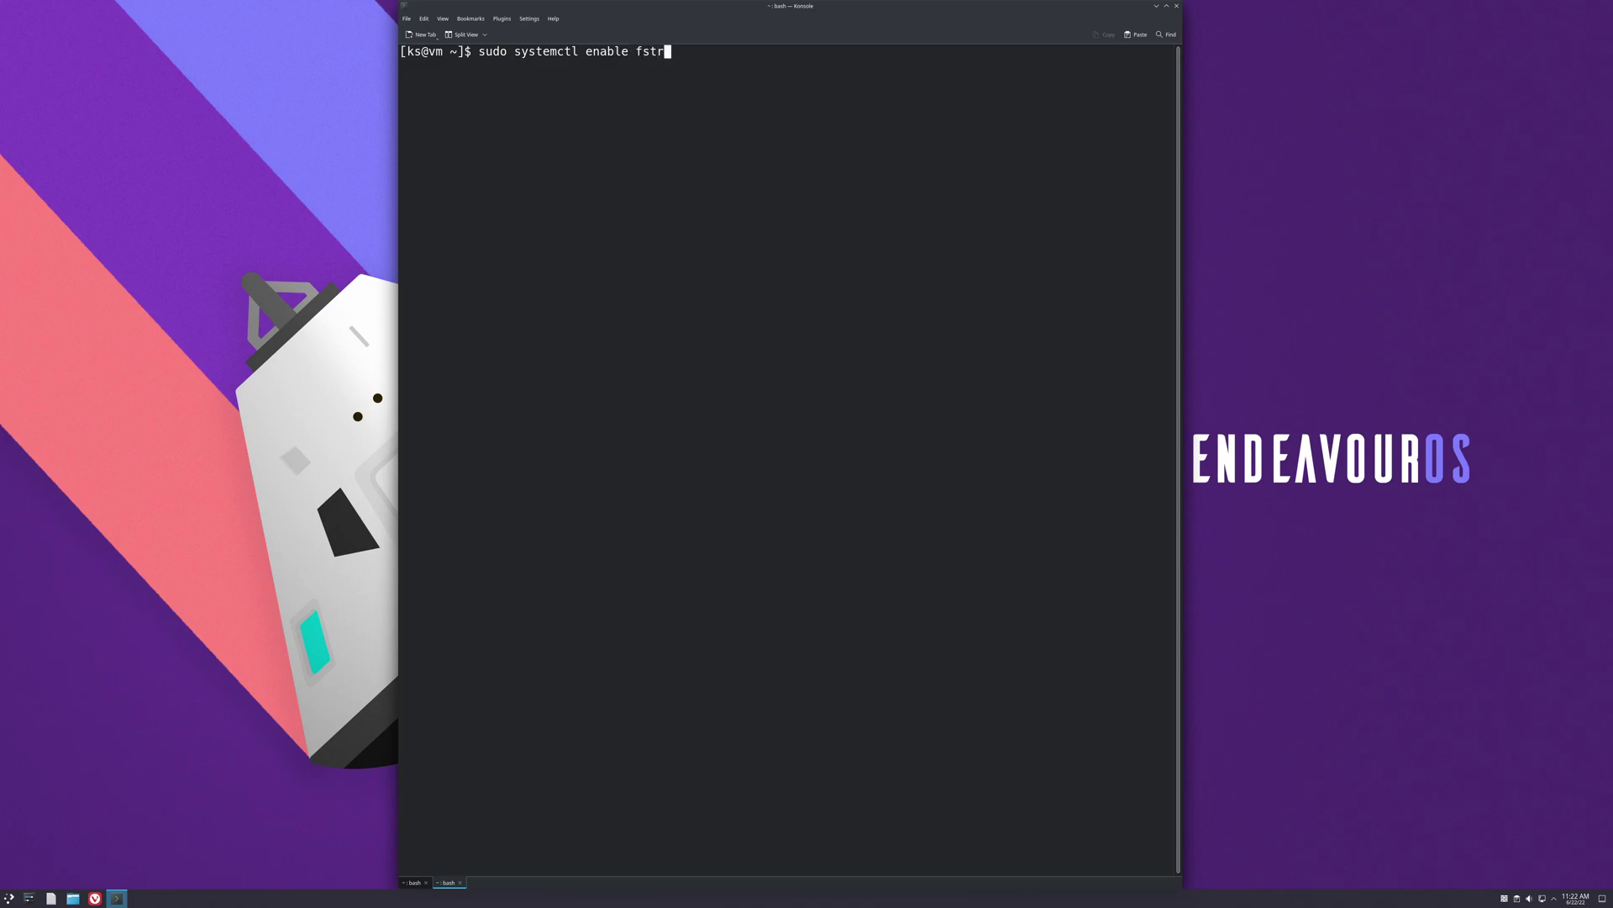
text(im.timer)
key(Return)
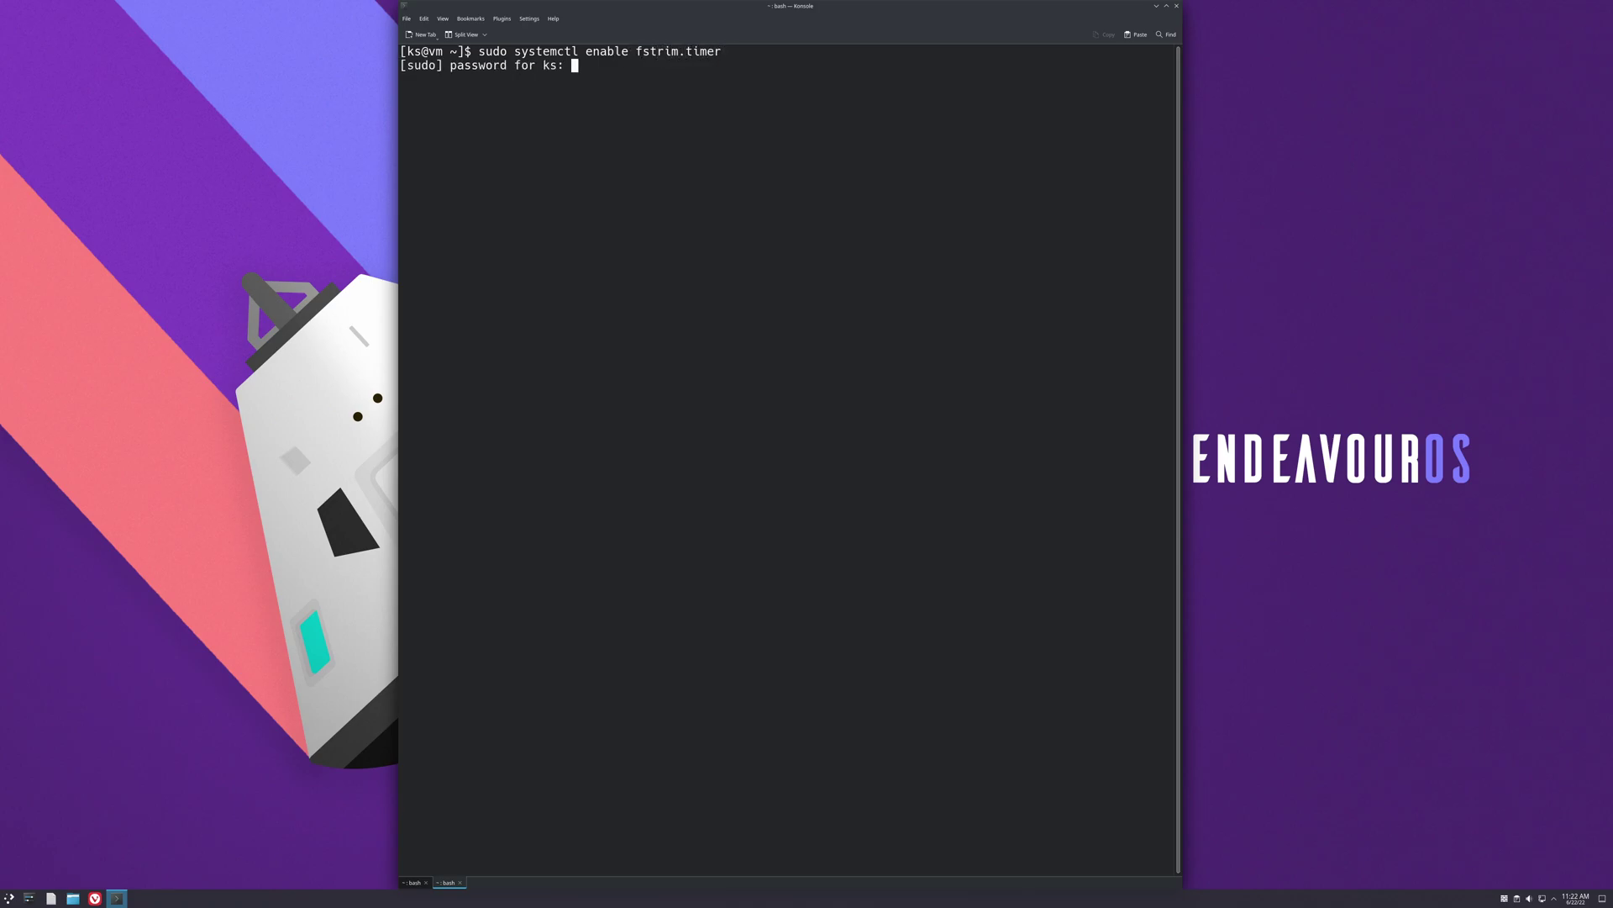
key(Return)
text(sudo systemctl start fs)
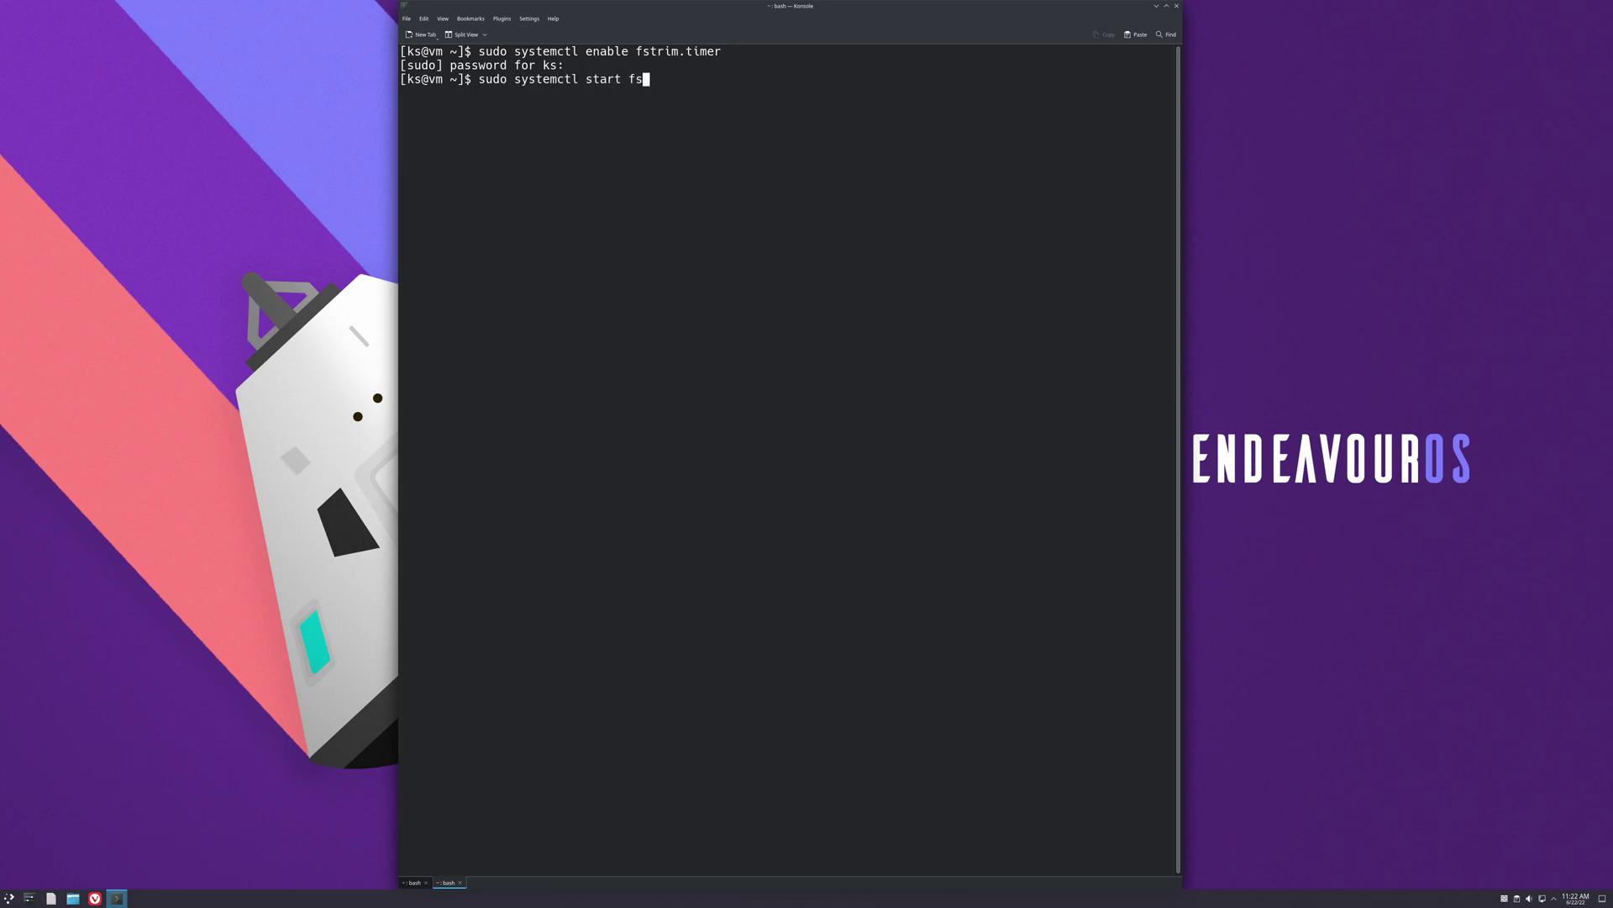
text(trim.timer)
key(Return)
Step: Check fstrim.timer status, fixing the misspelled 'statu', then clear the terminal
text(sudo sys)
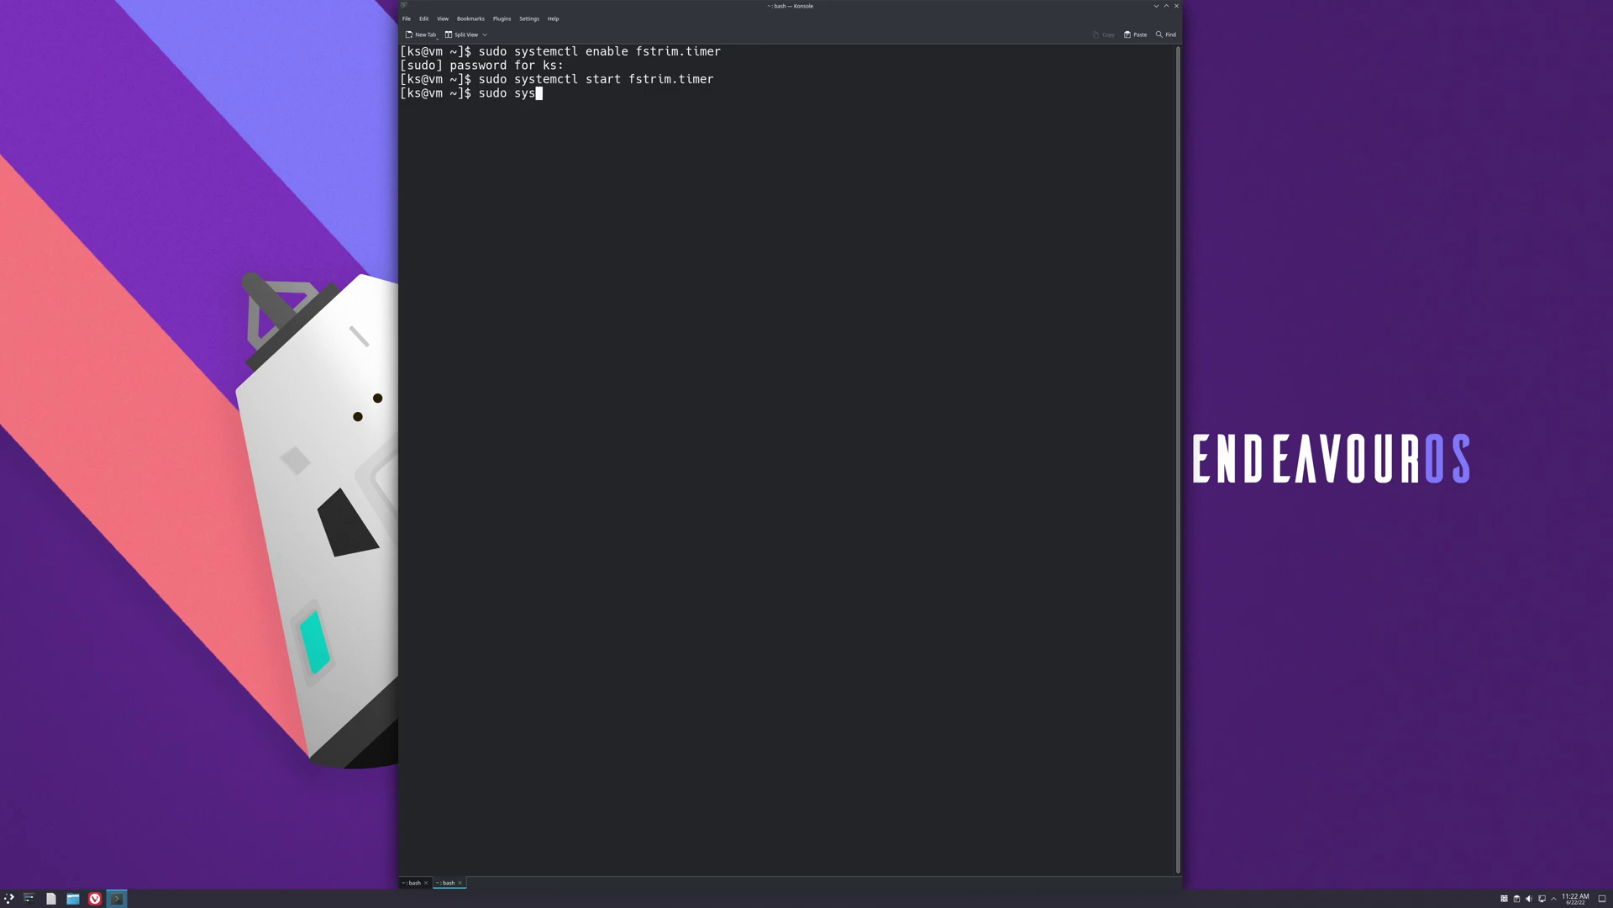
text(temctl statu fstrim.timer)
key(Return)
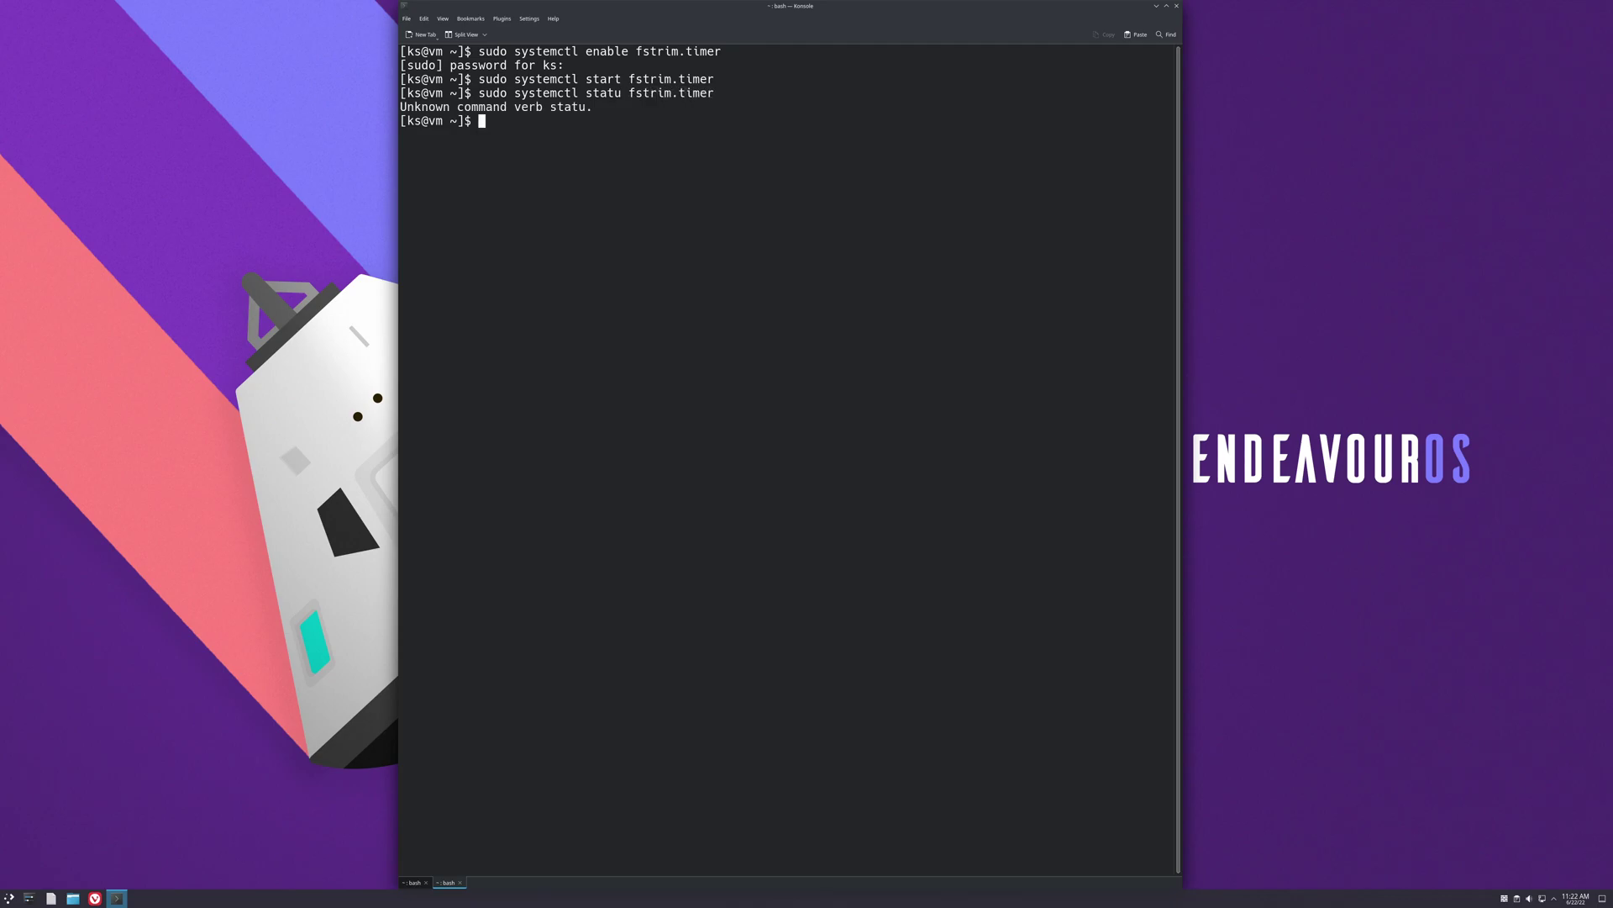
key(Up)
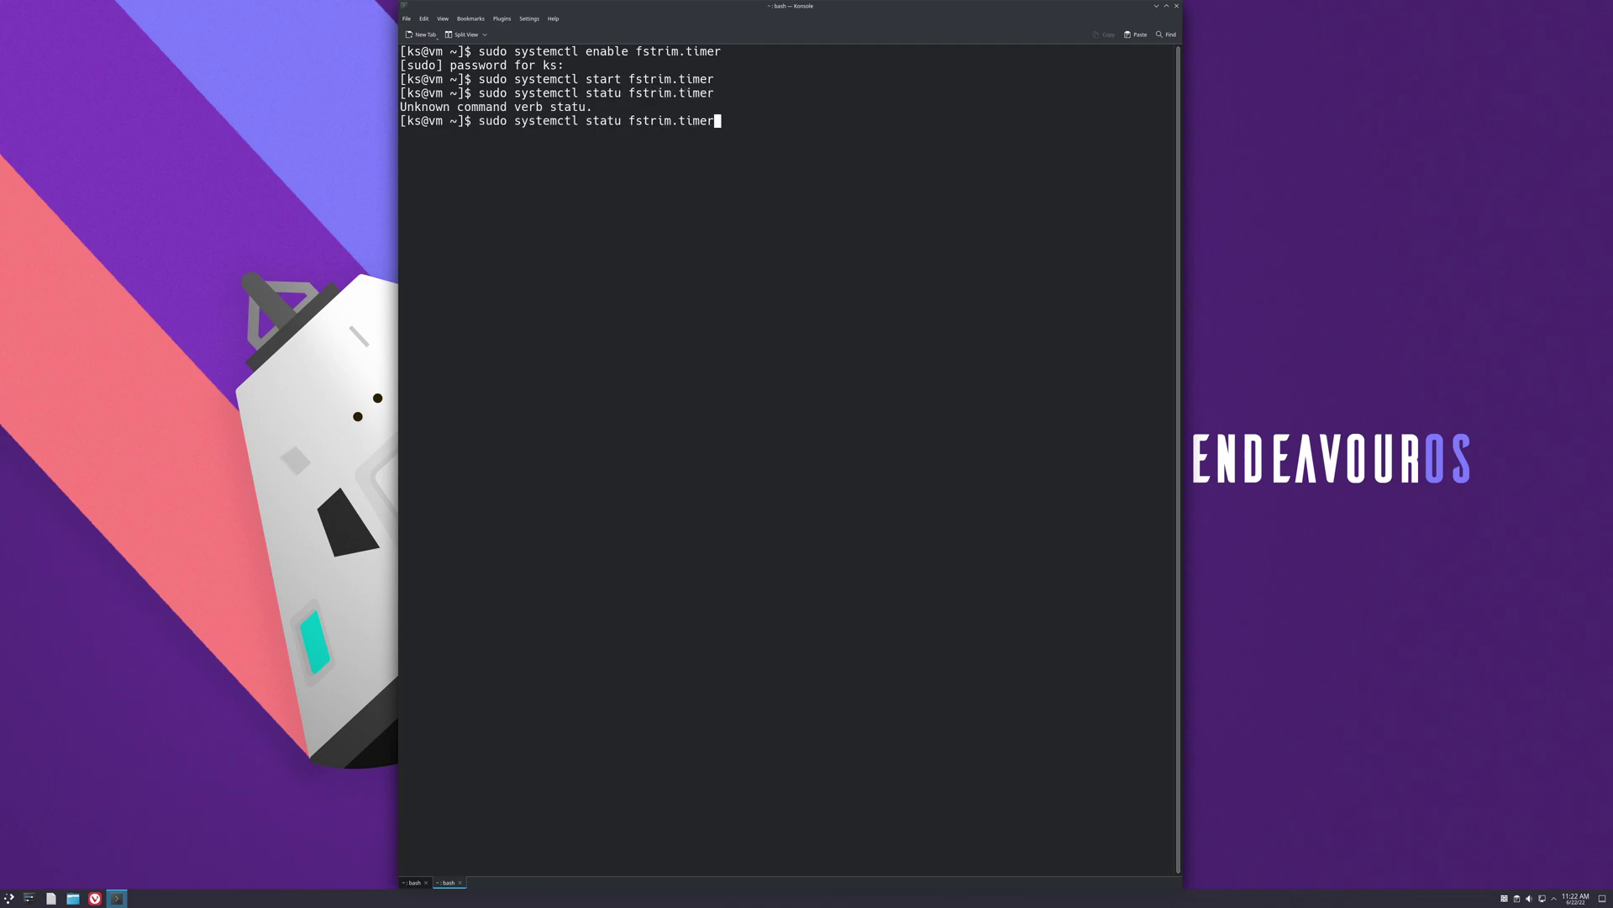
key(Left)
key(Left)
key(Left)
key(Left)
key(Left)
key(Left)
key(Left)
key(Left)
key(Left)
key(Left)
key(Left)
key(Left)
key(Left)
text(s)
key(Return)
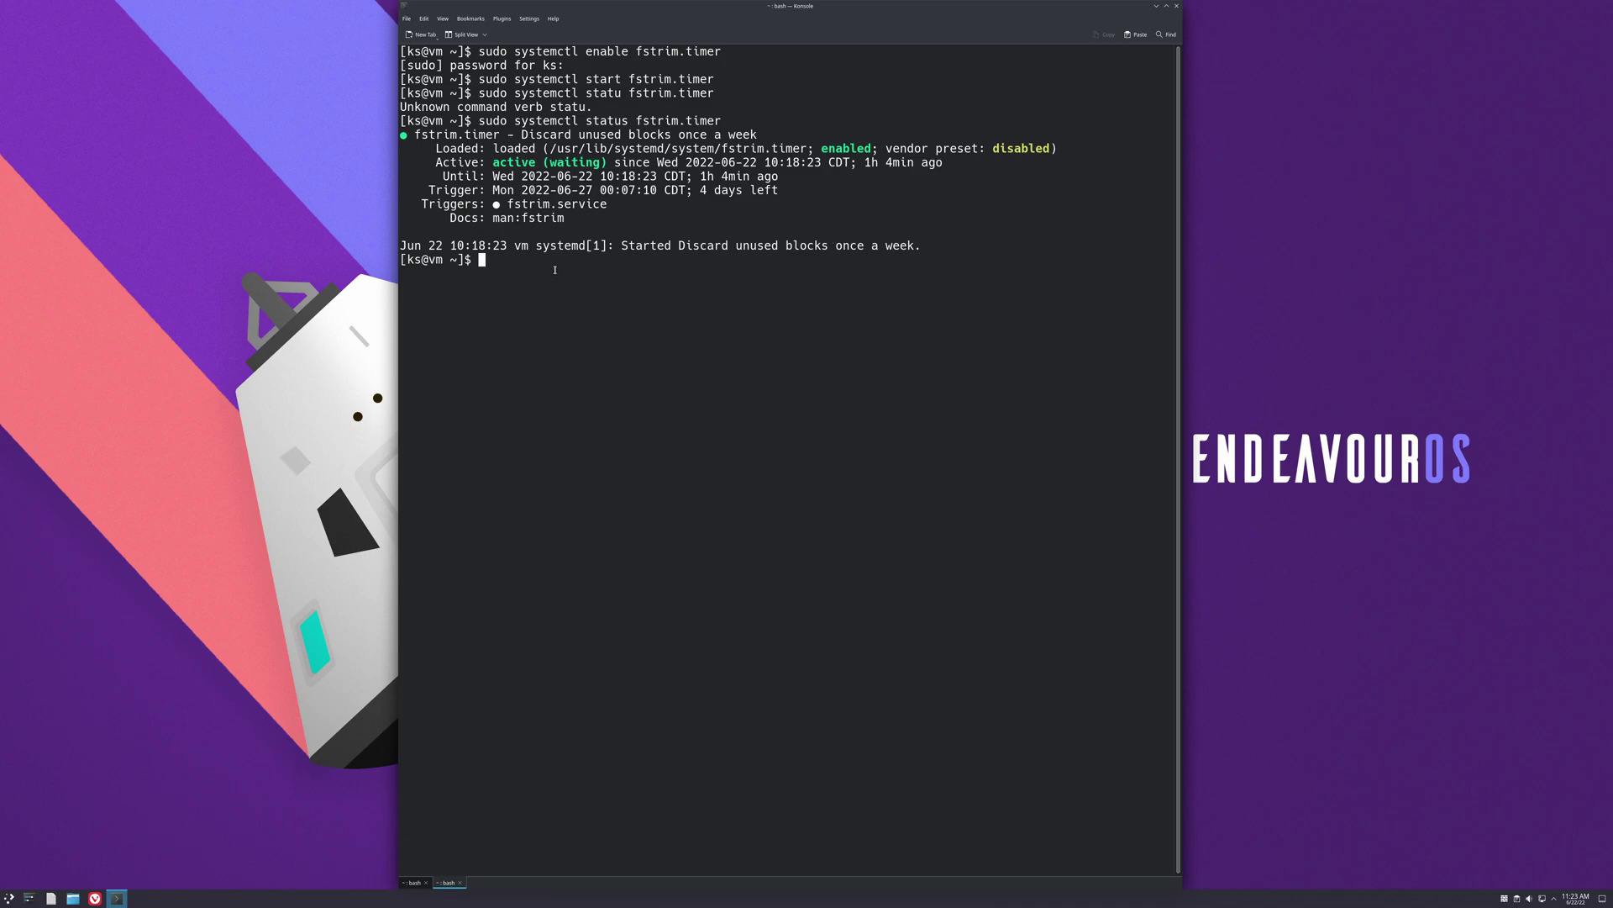
key(ctrl+l)
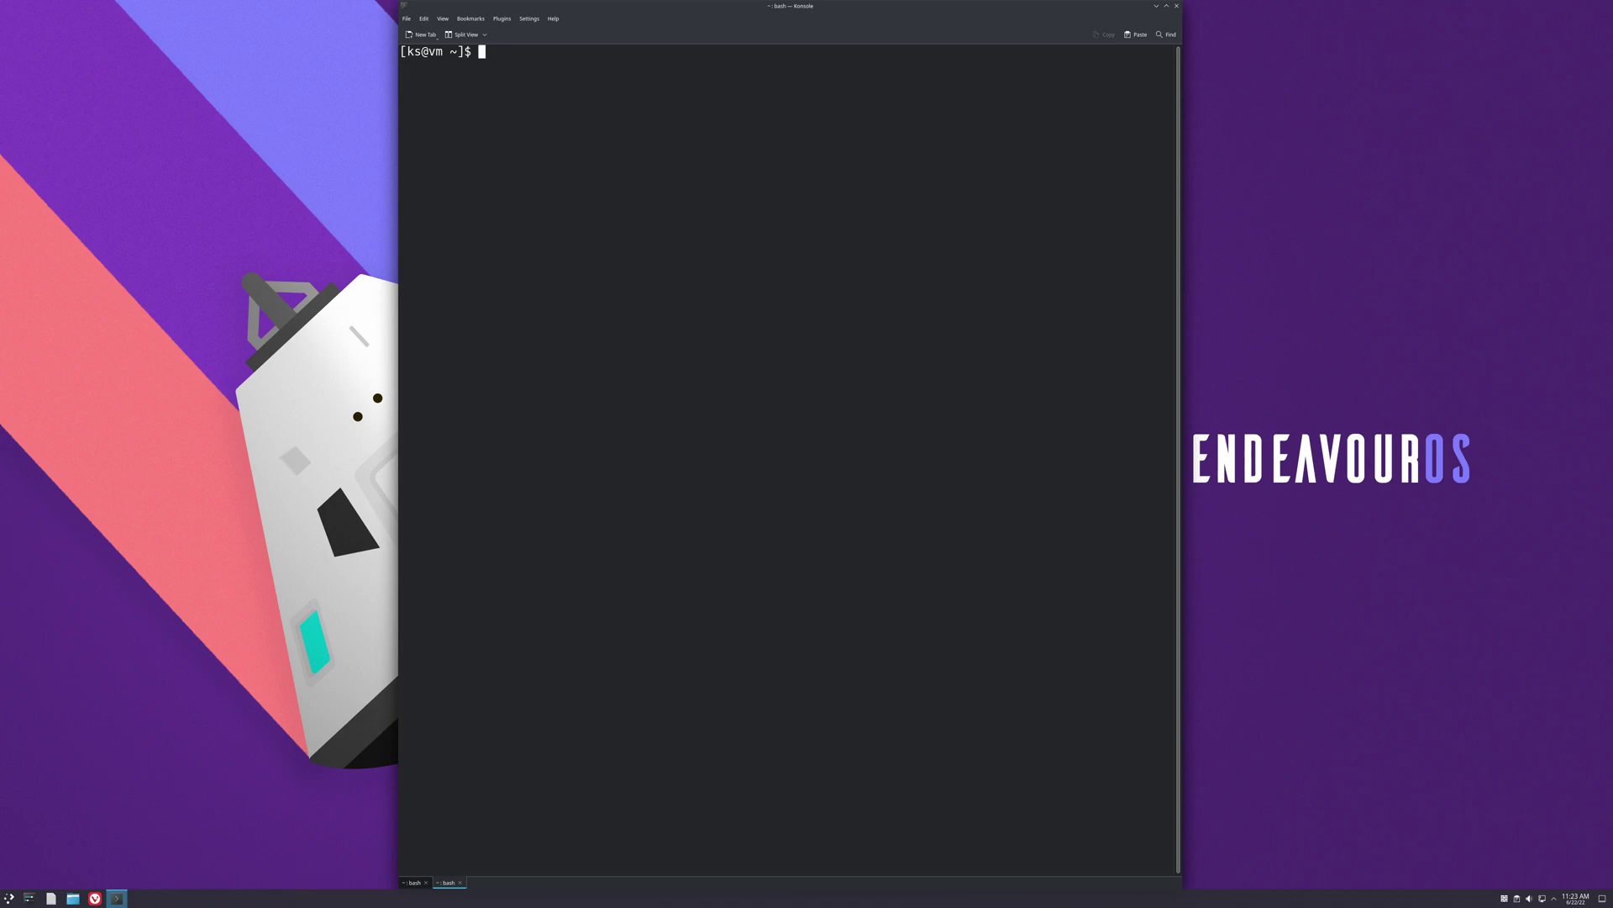
Step: In the first tab, run yay timeshift and choose packages 1 2 (timeshift and timeshift-autosnap)
click(413, 883)
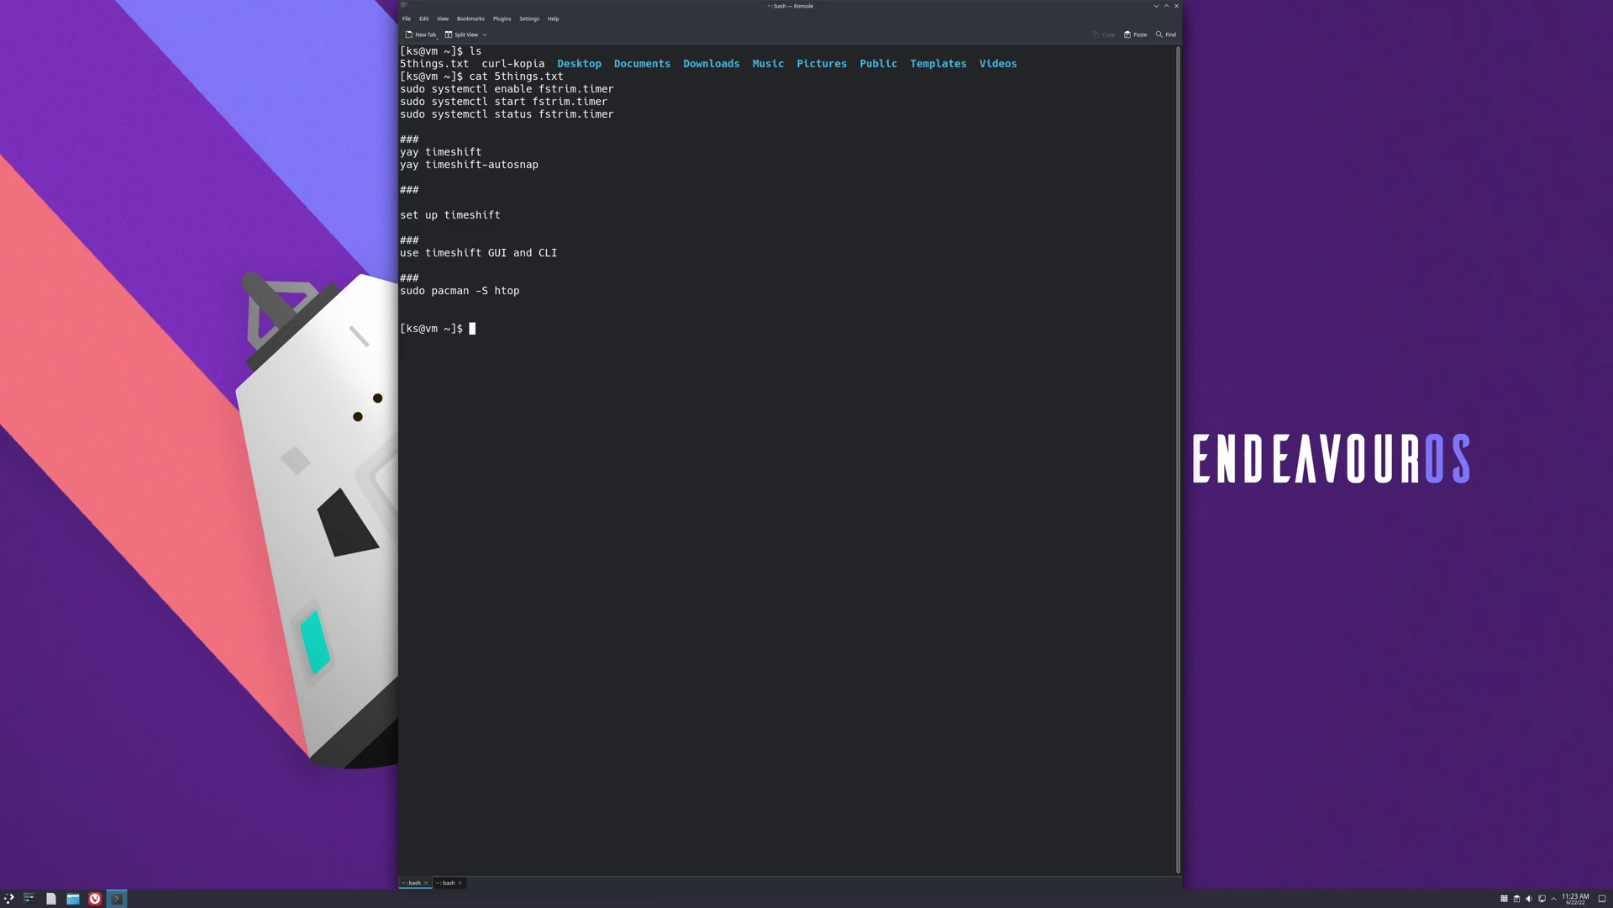
text(yay timeshift)
key(Return)
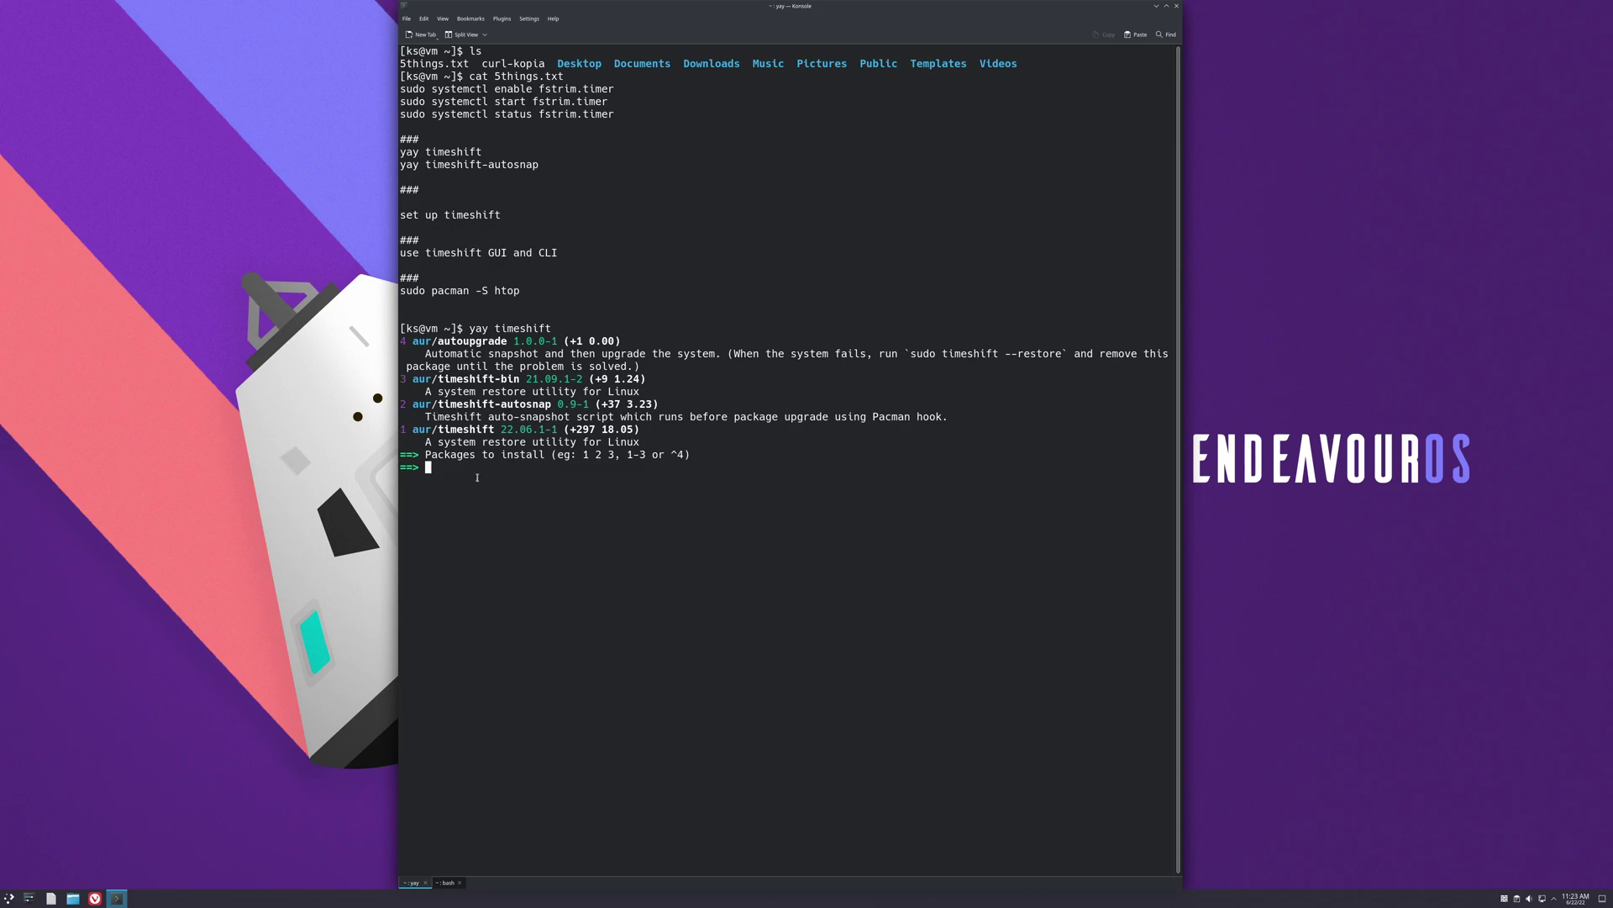
drag(401, 403, 499, 430)
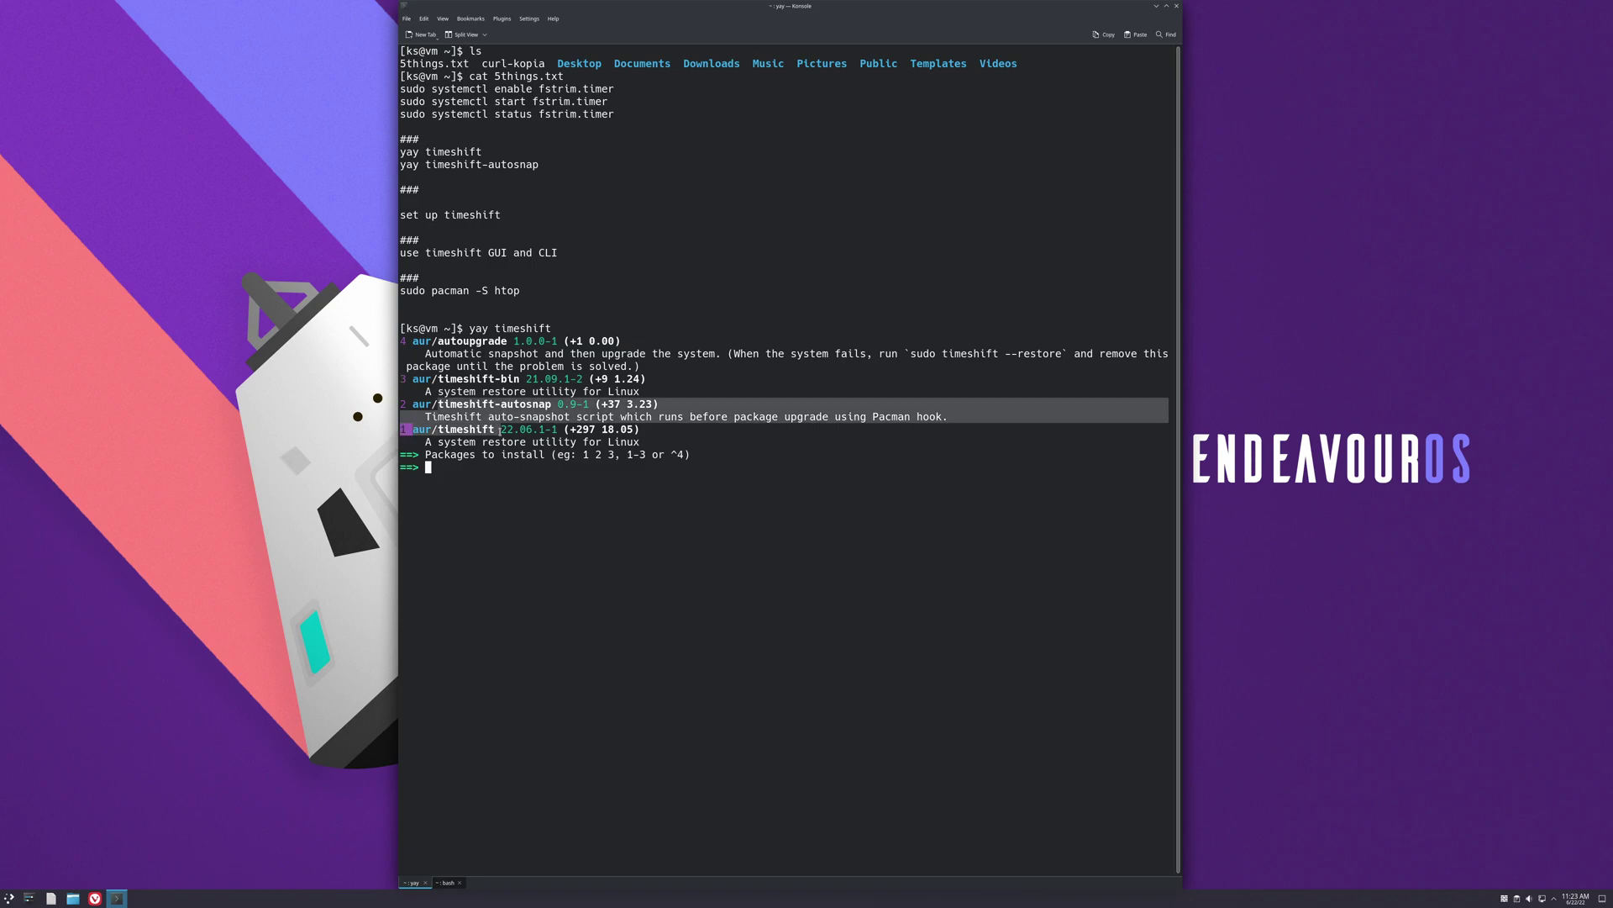
click(520, 489)
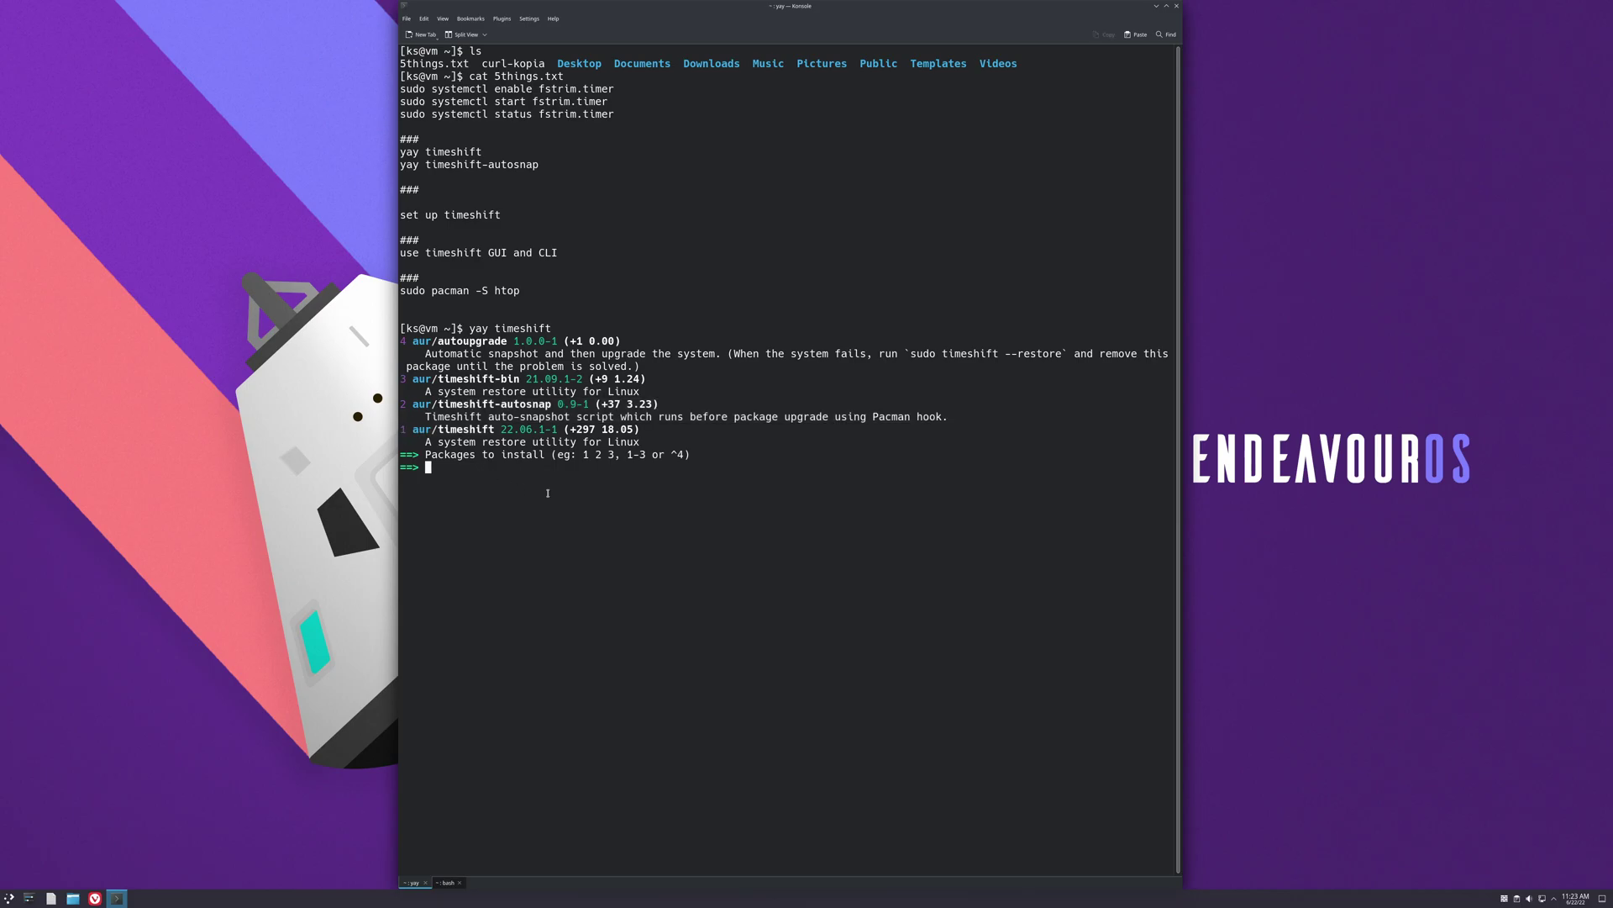
text(1 2)
key(Return)
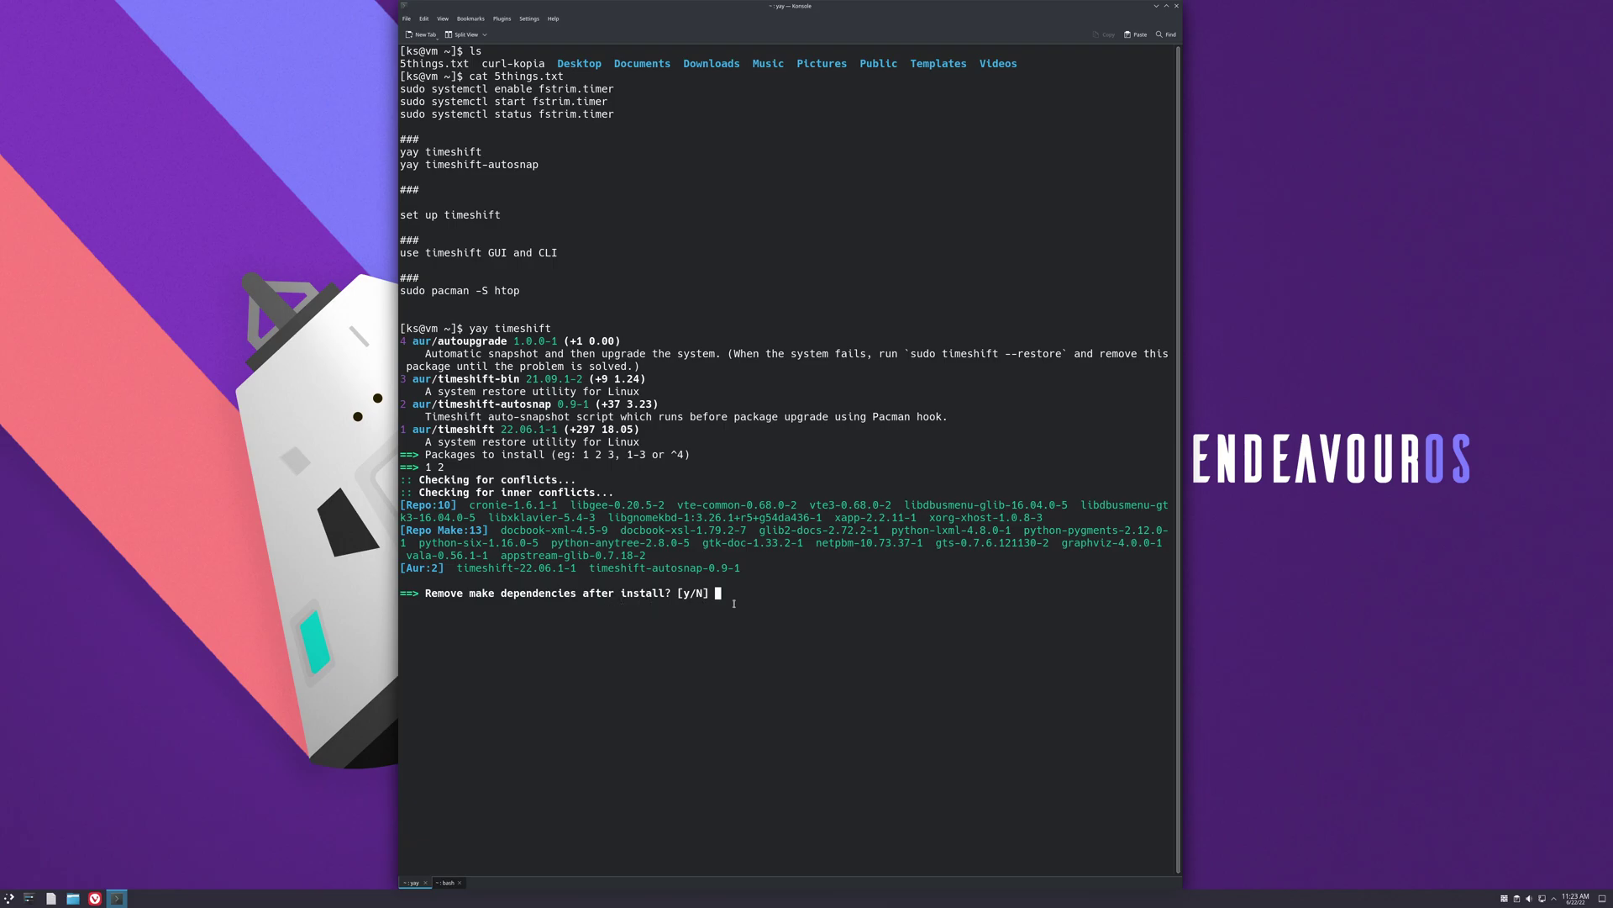
Step: Agree to remove make dependencies, accept default build prompts, and confirm the installation
text(y)
key(Return)
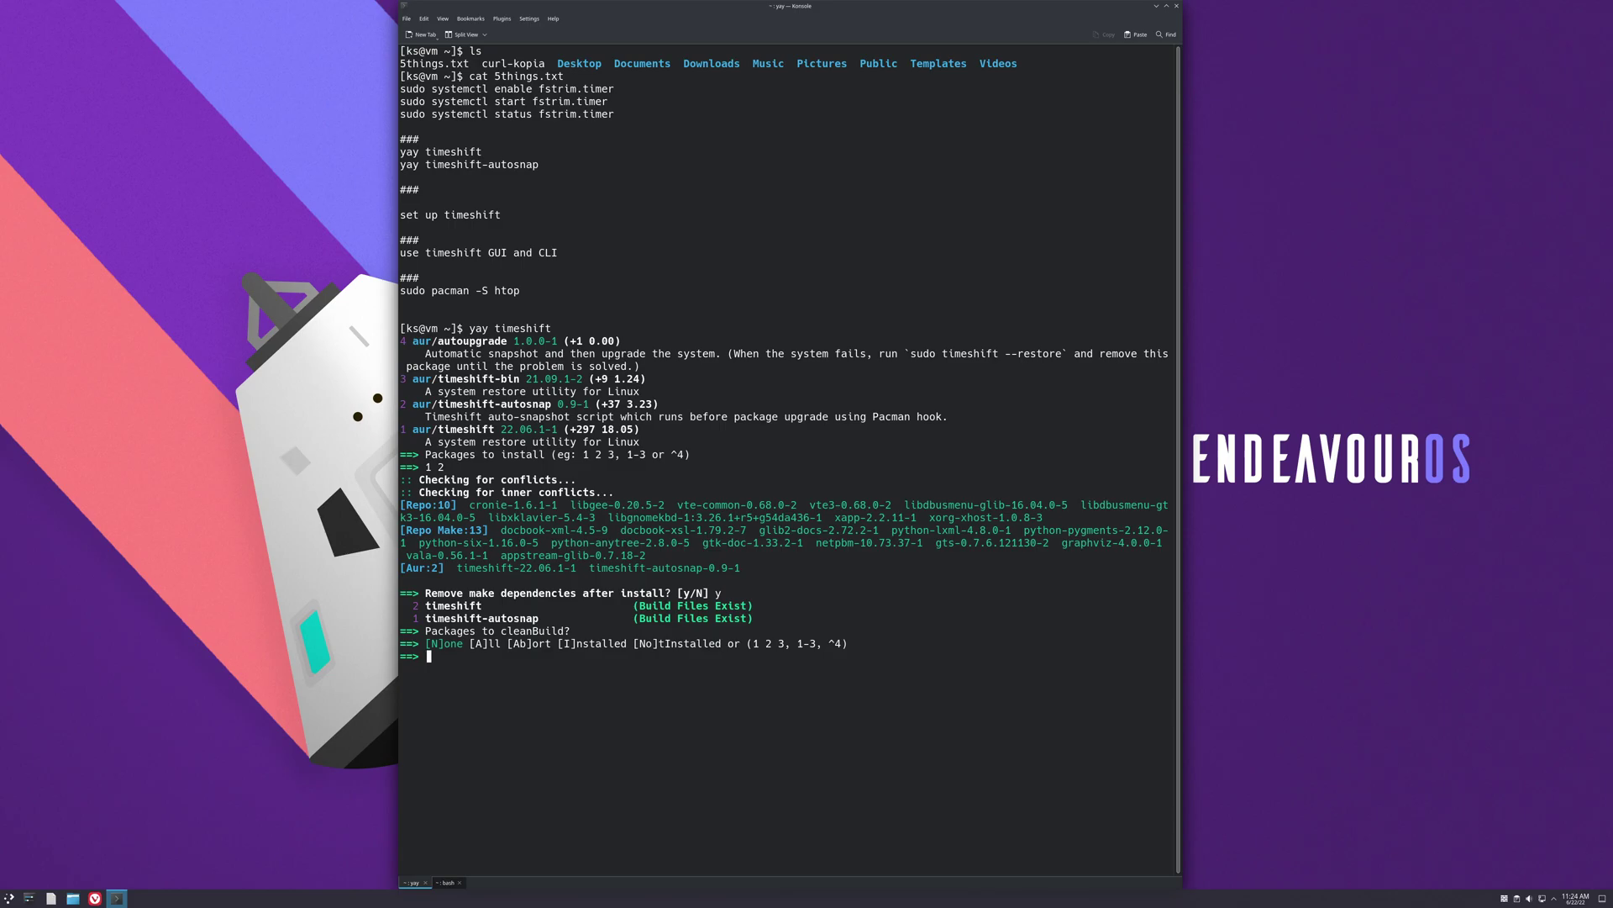
key(Return)
key(Return)
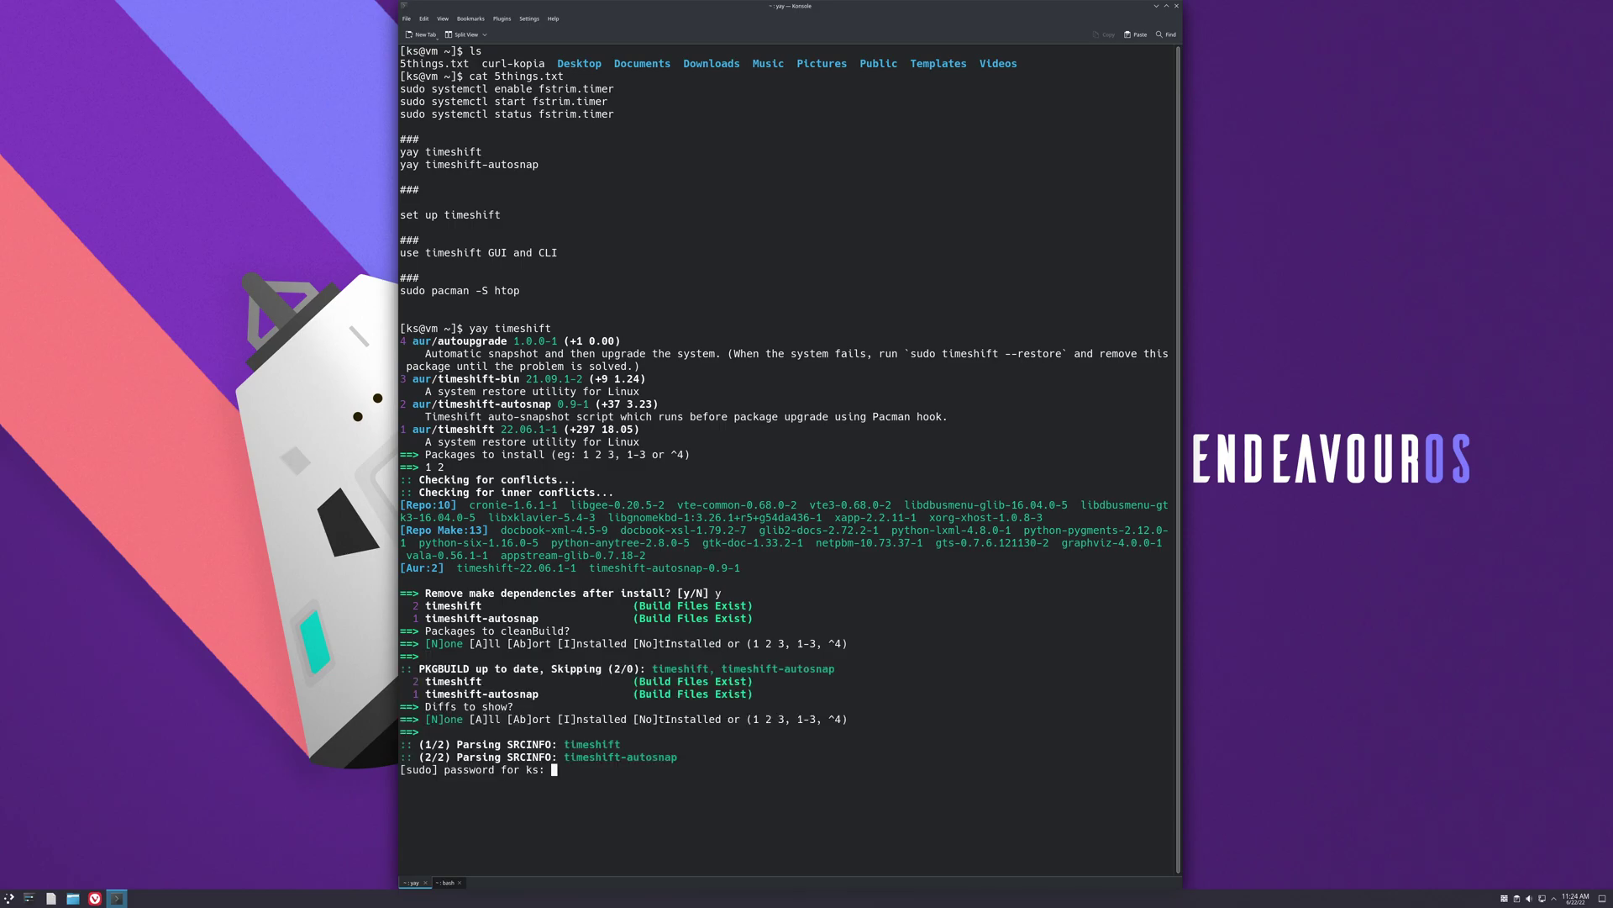
key(Return)
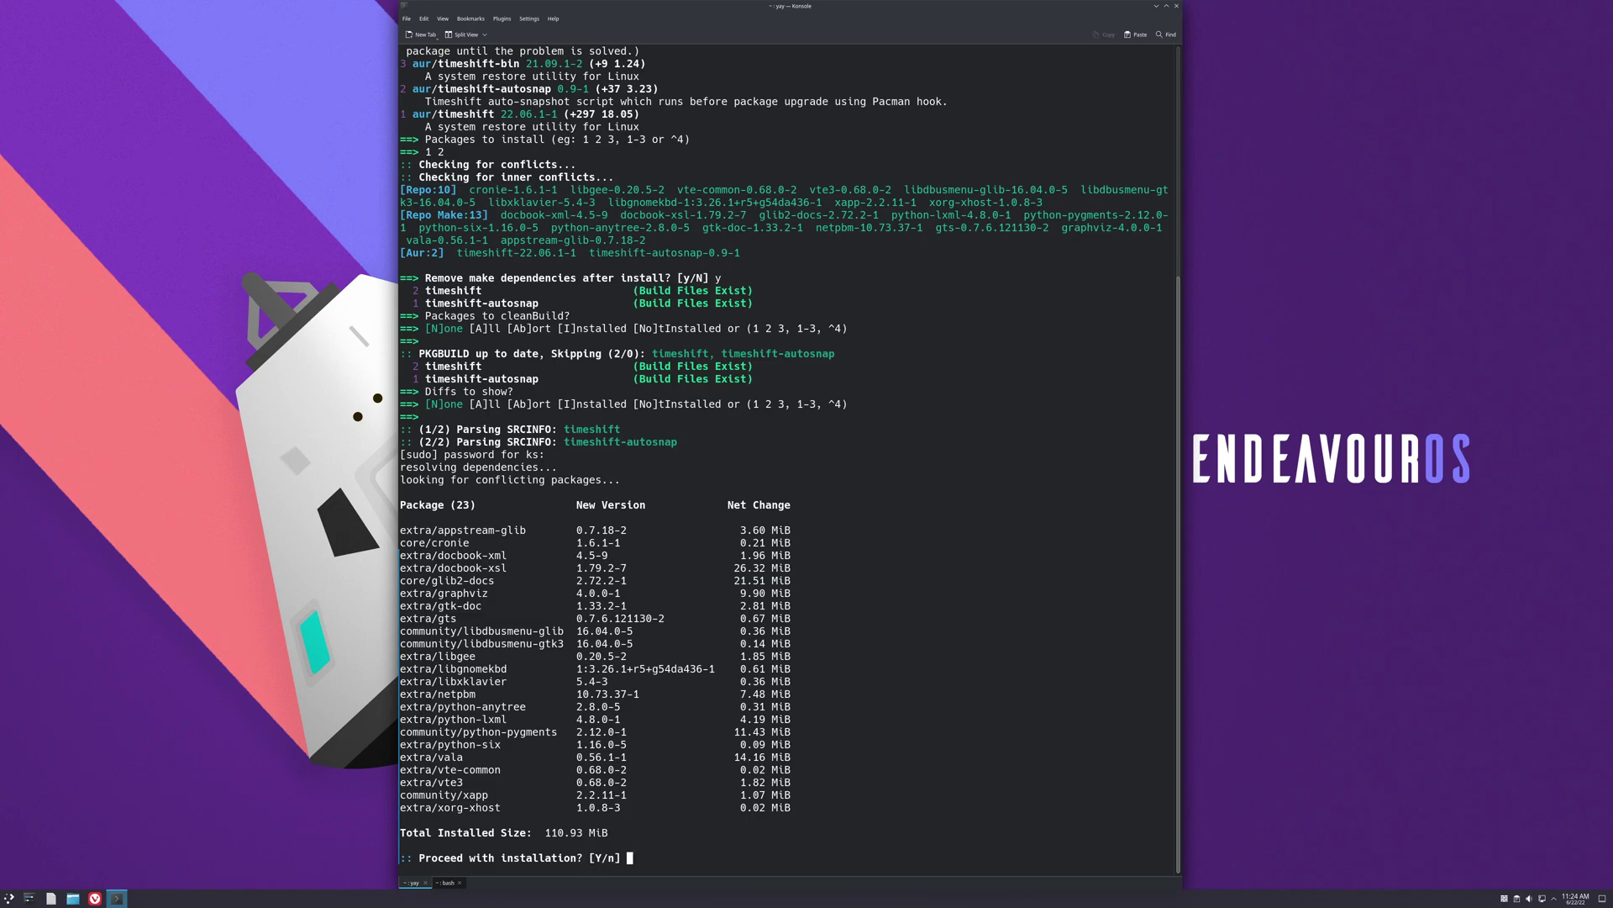
text(y)
key(Return)
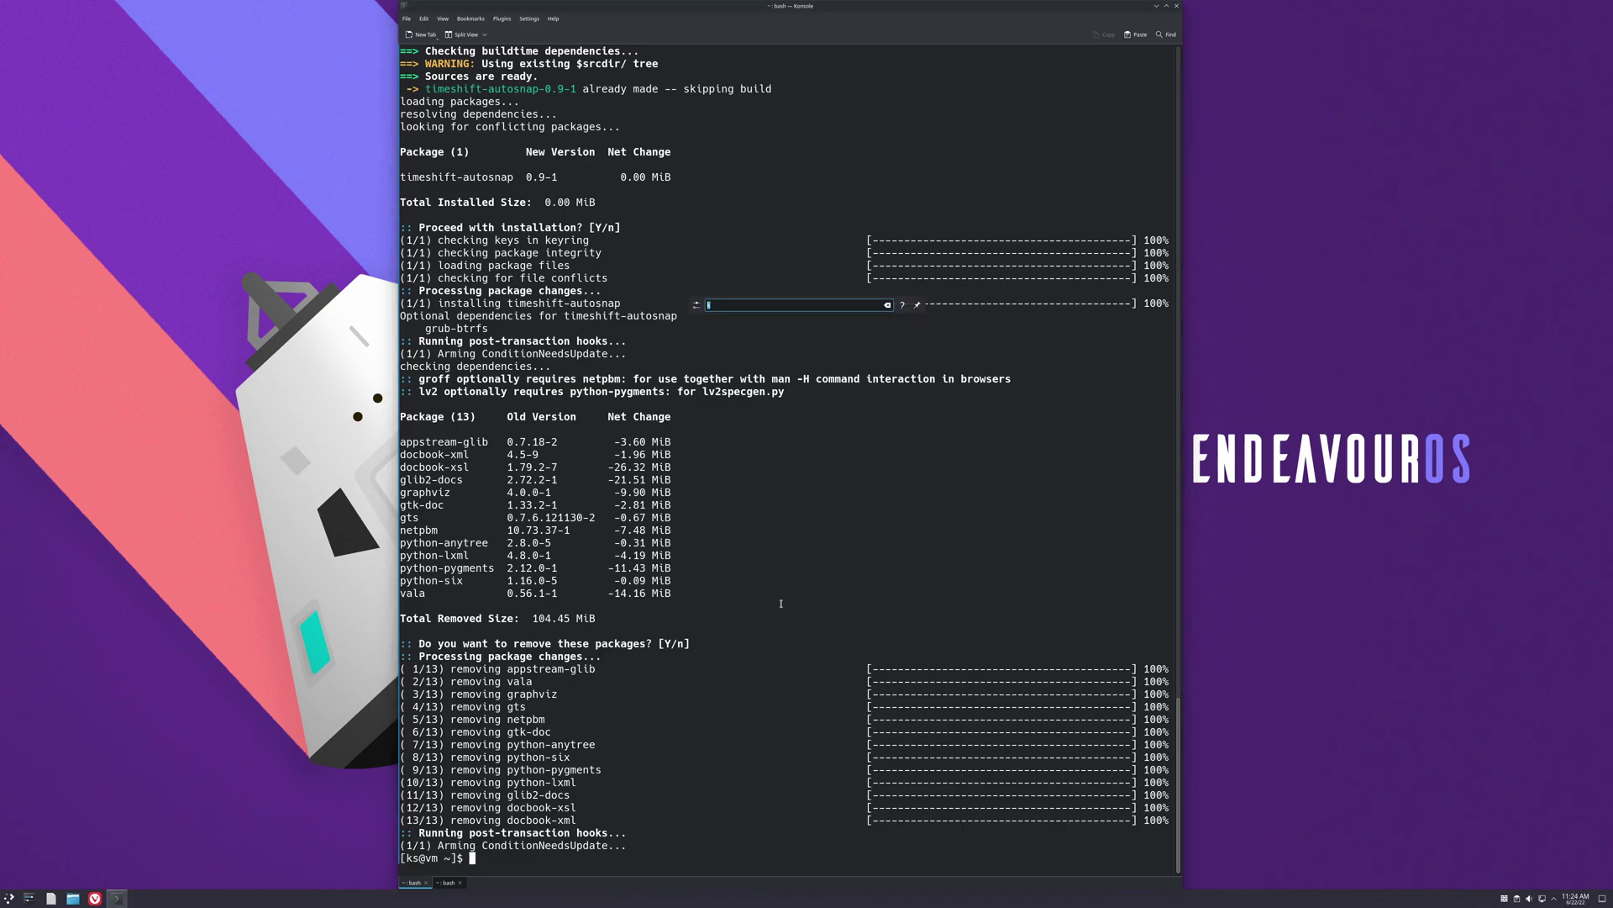
Step: Launch Timeshift by searching 'times' in KRunner and authorise it with the admin password
key(alt+space)
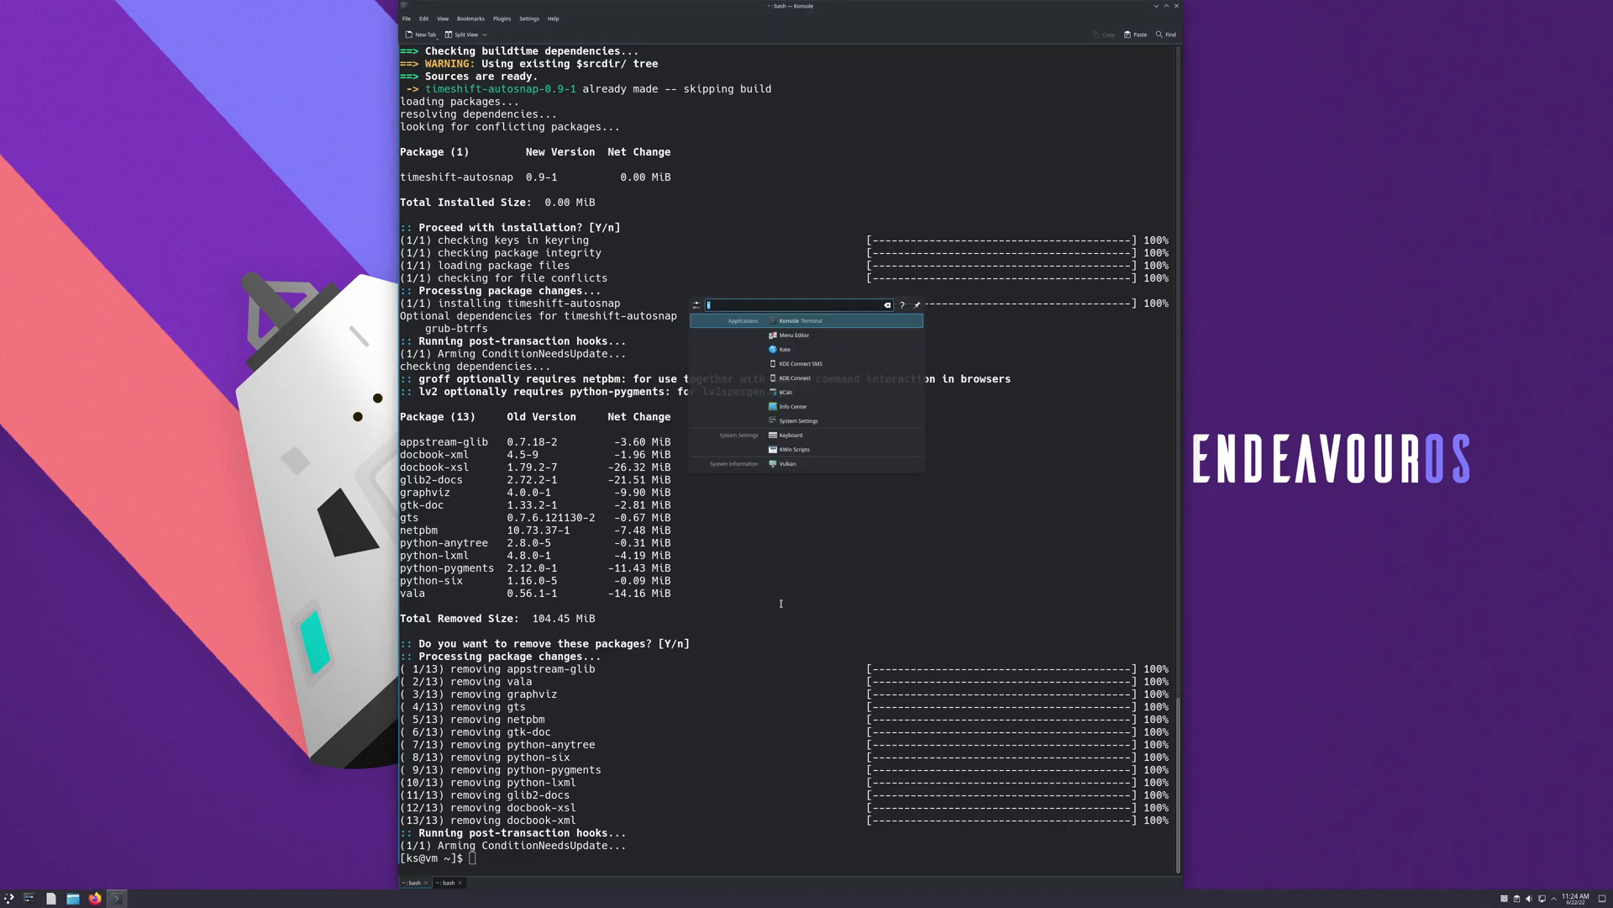
text(times)
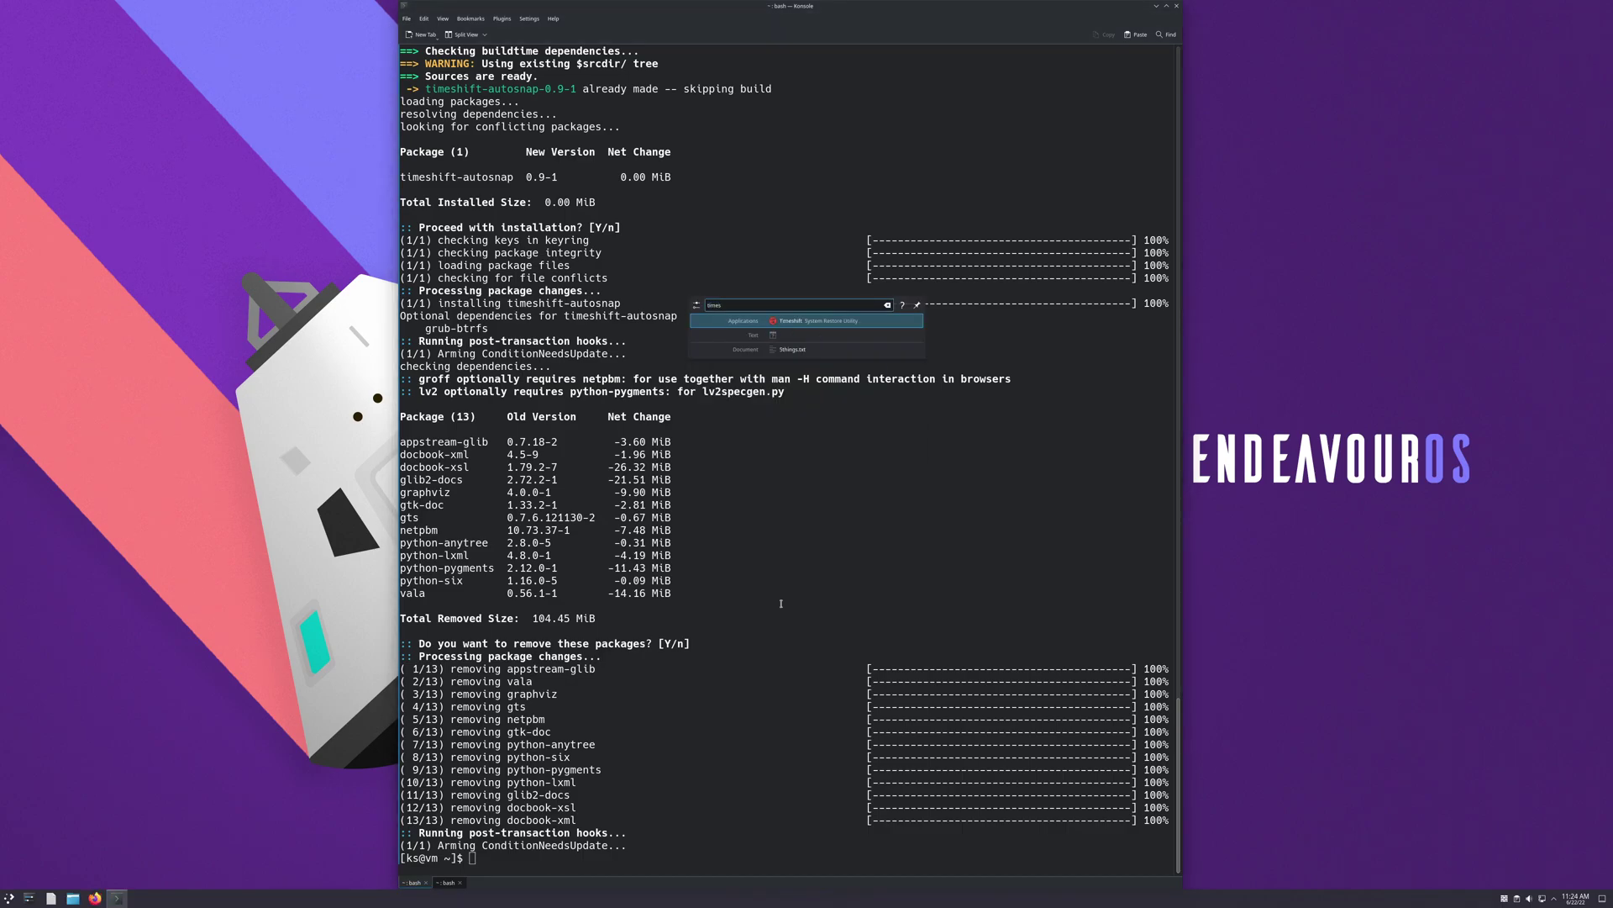
key(Return)
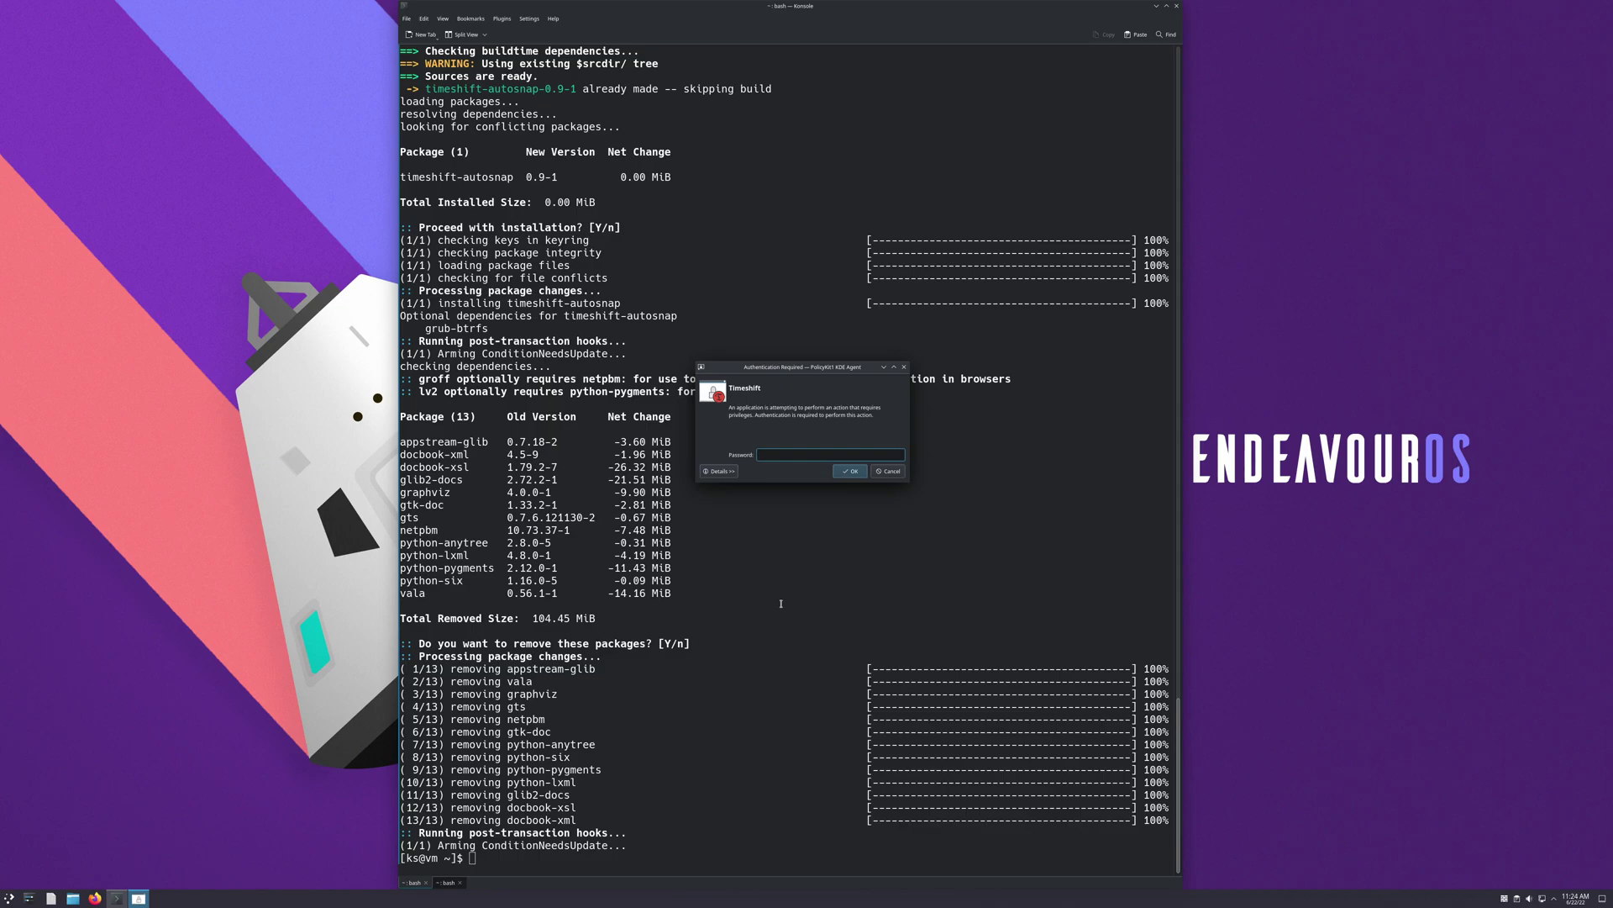
text(•••)
key(Return)
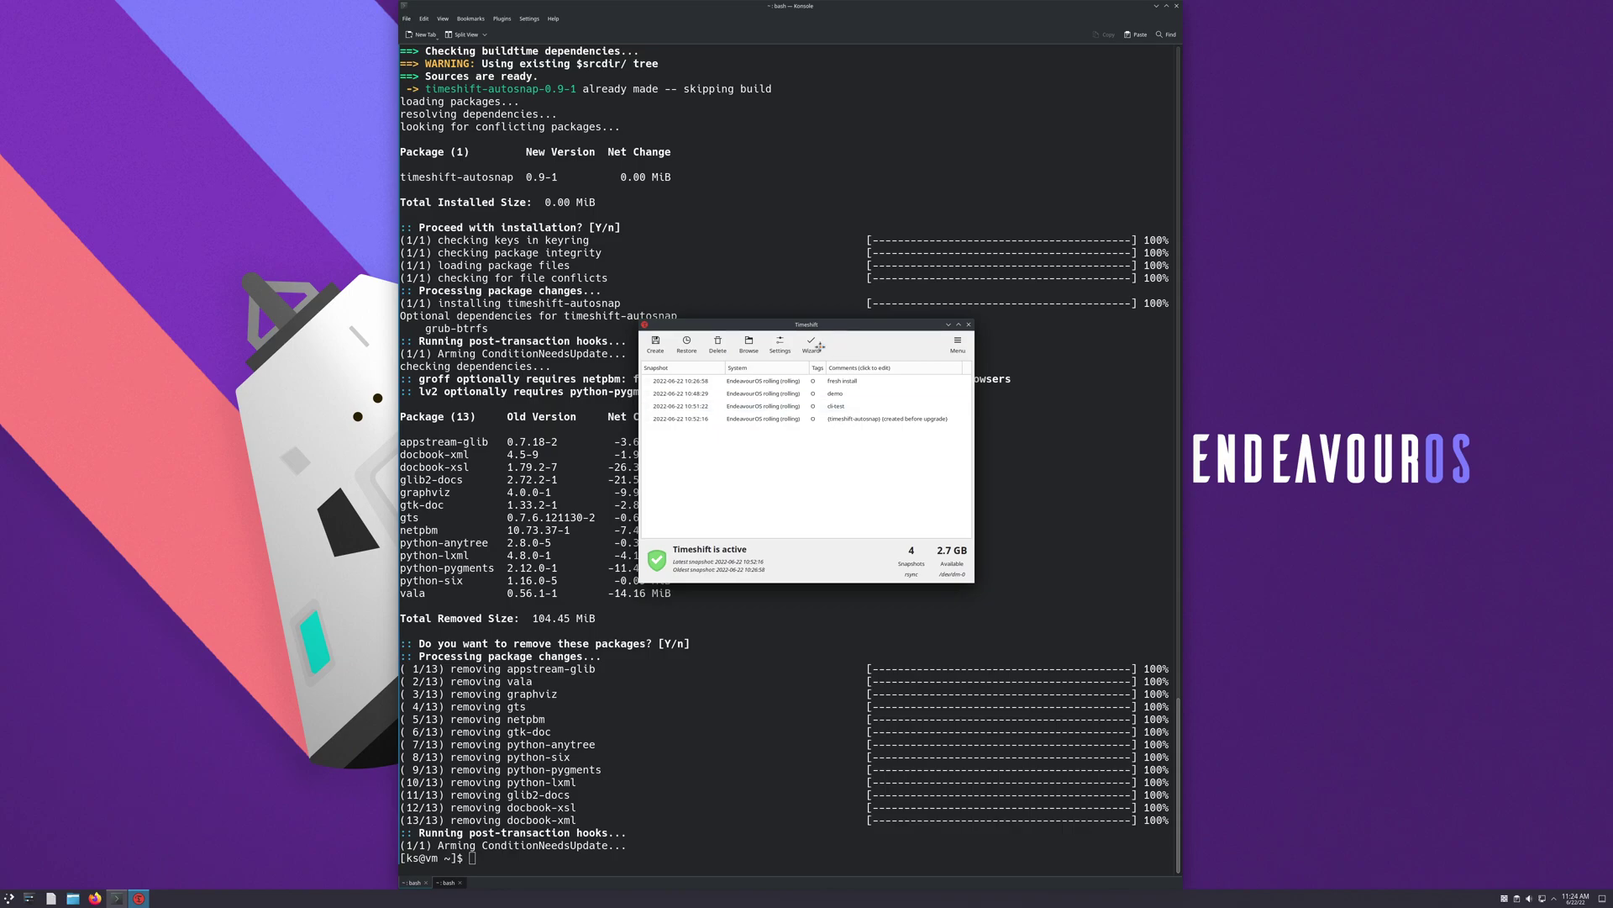
Step: Enlarge the Timeshift window, delete the three newest snapshots leaving Fresh install, and start the Wizard
drag(838, 327, 801, 370)
drag(939, 623, 1034, 706)
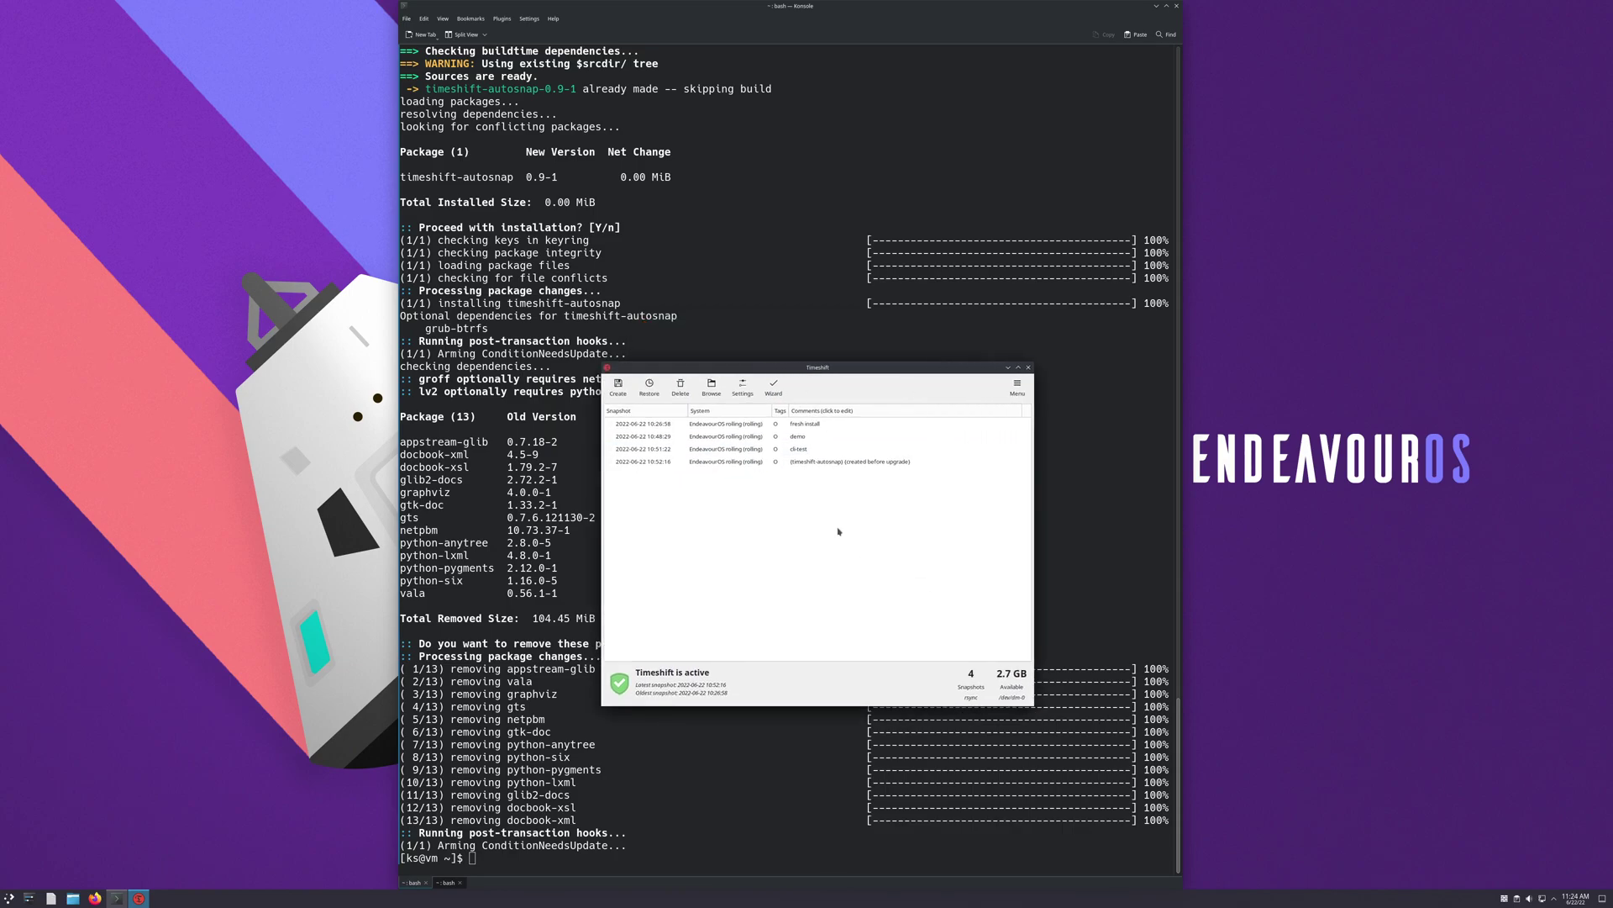
click(728, 463)
shift+click(714, 436)
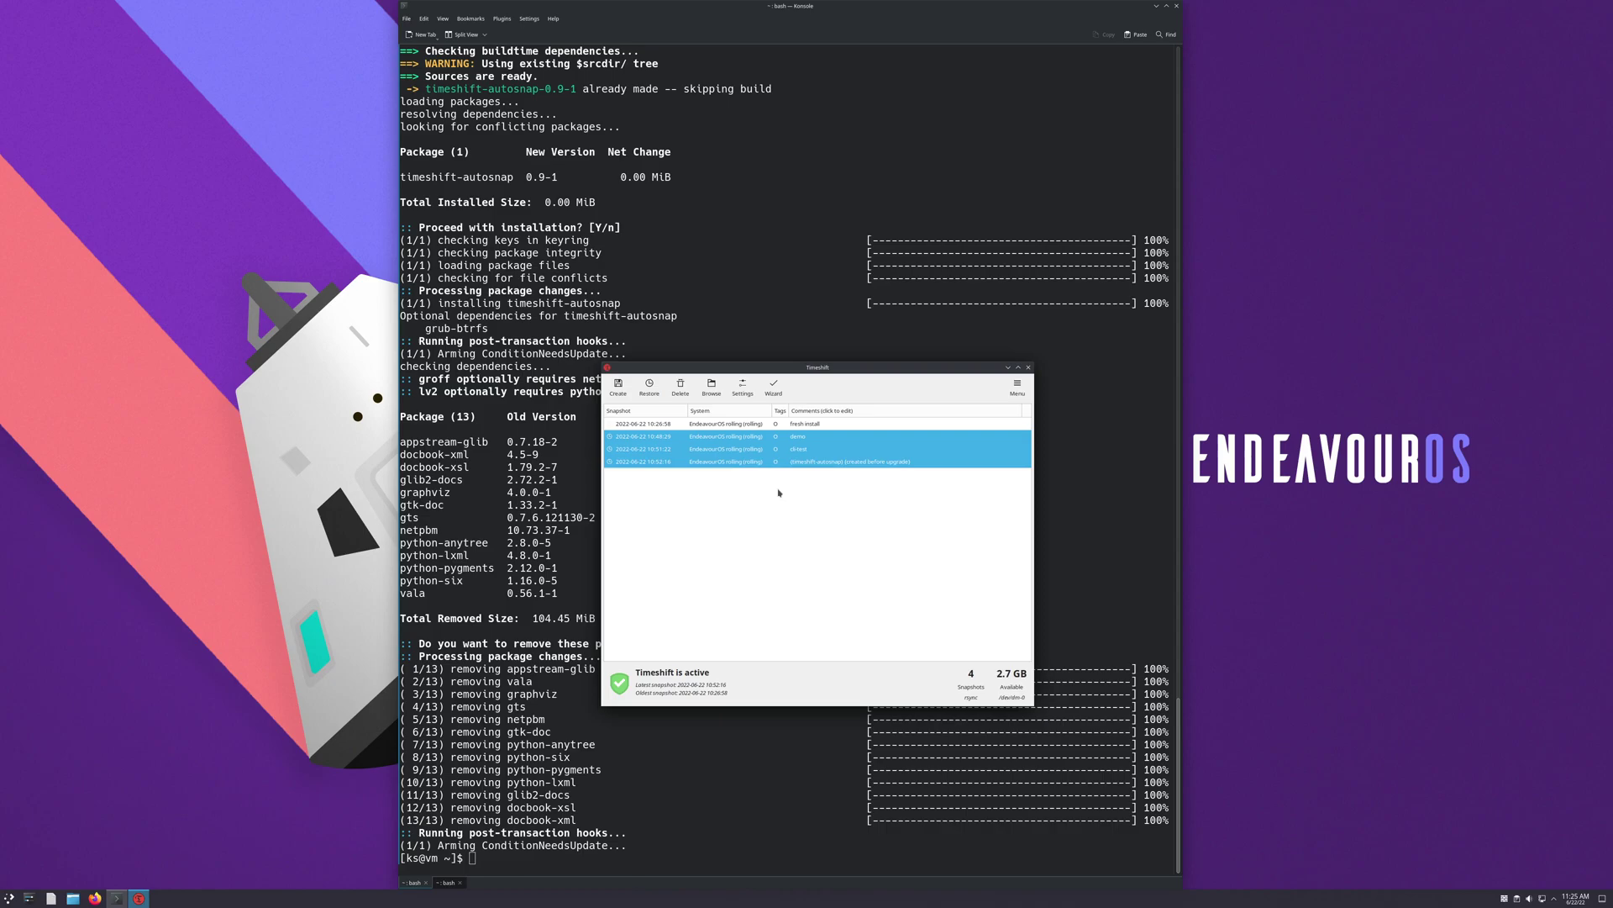
click(681, 387)
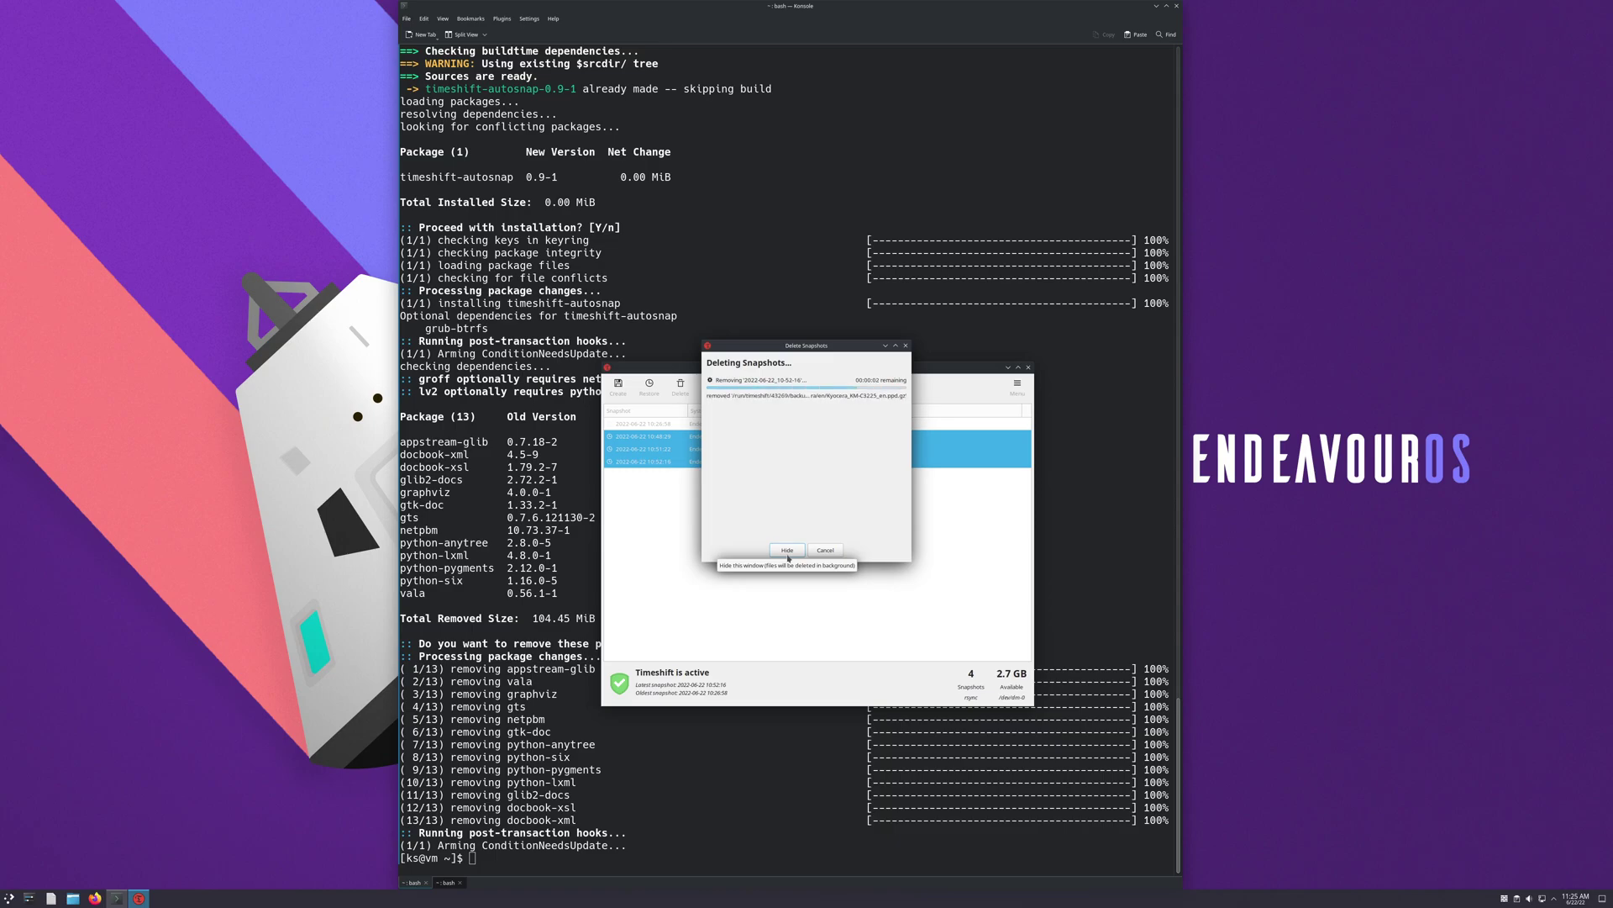
click(805, 550)
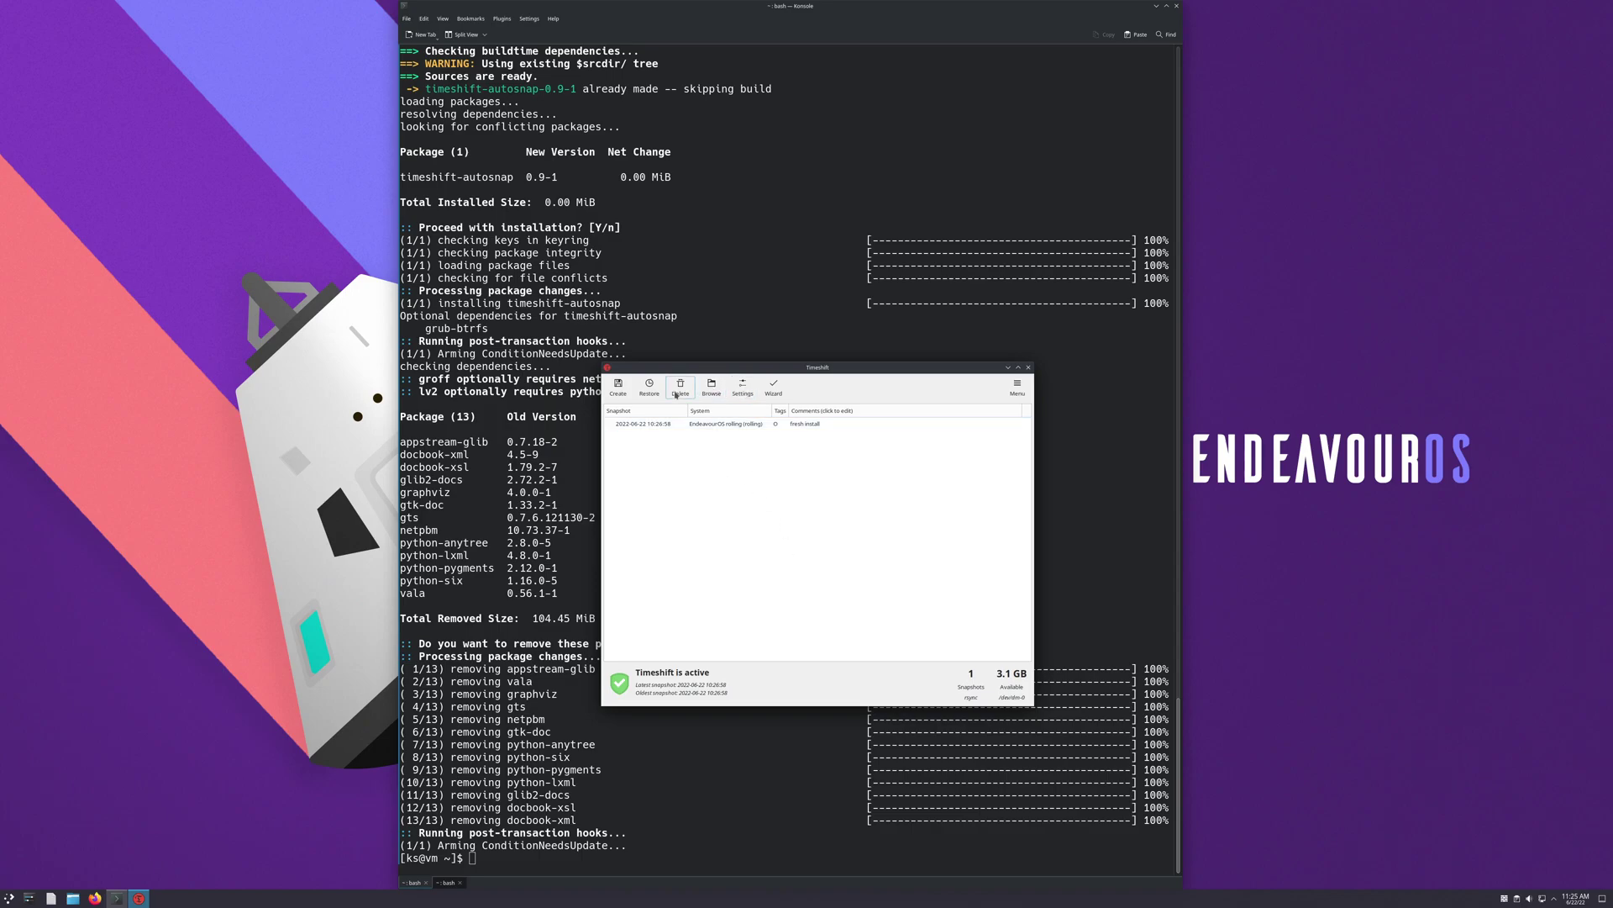
click(773, 387)
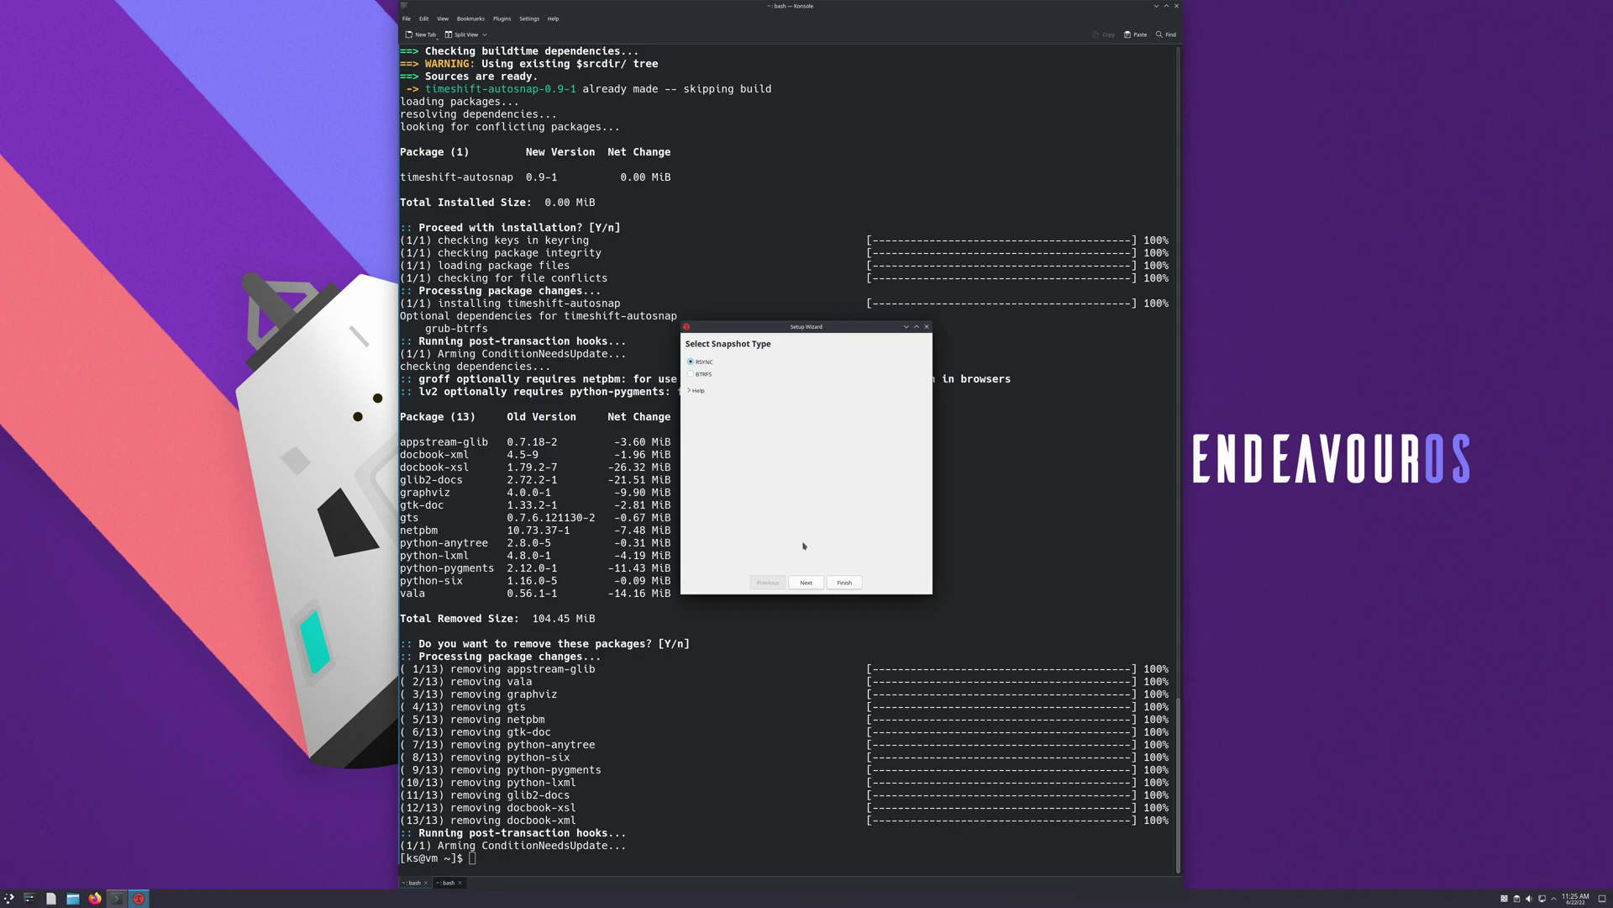
Step: Keep RSYNC as snapshot type and the selected partition as snapshot location
click(805, 582)
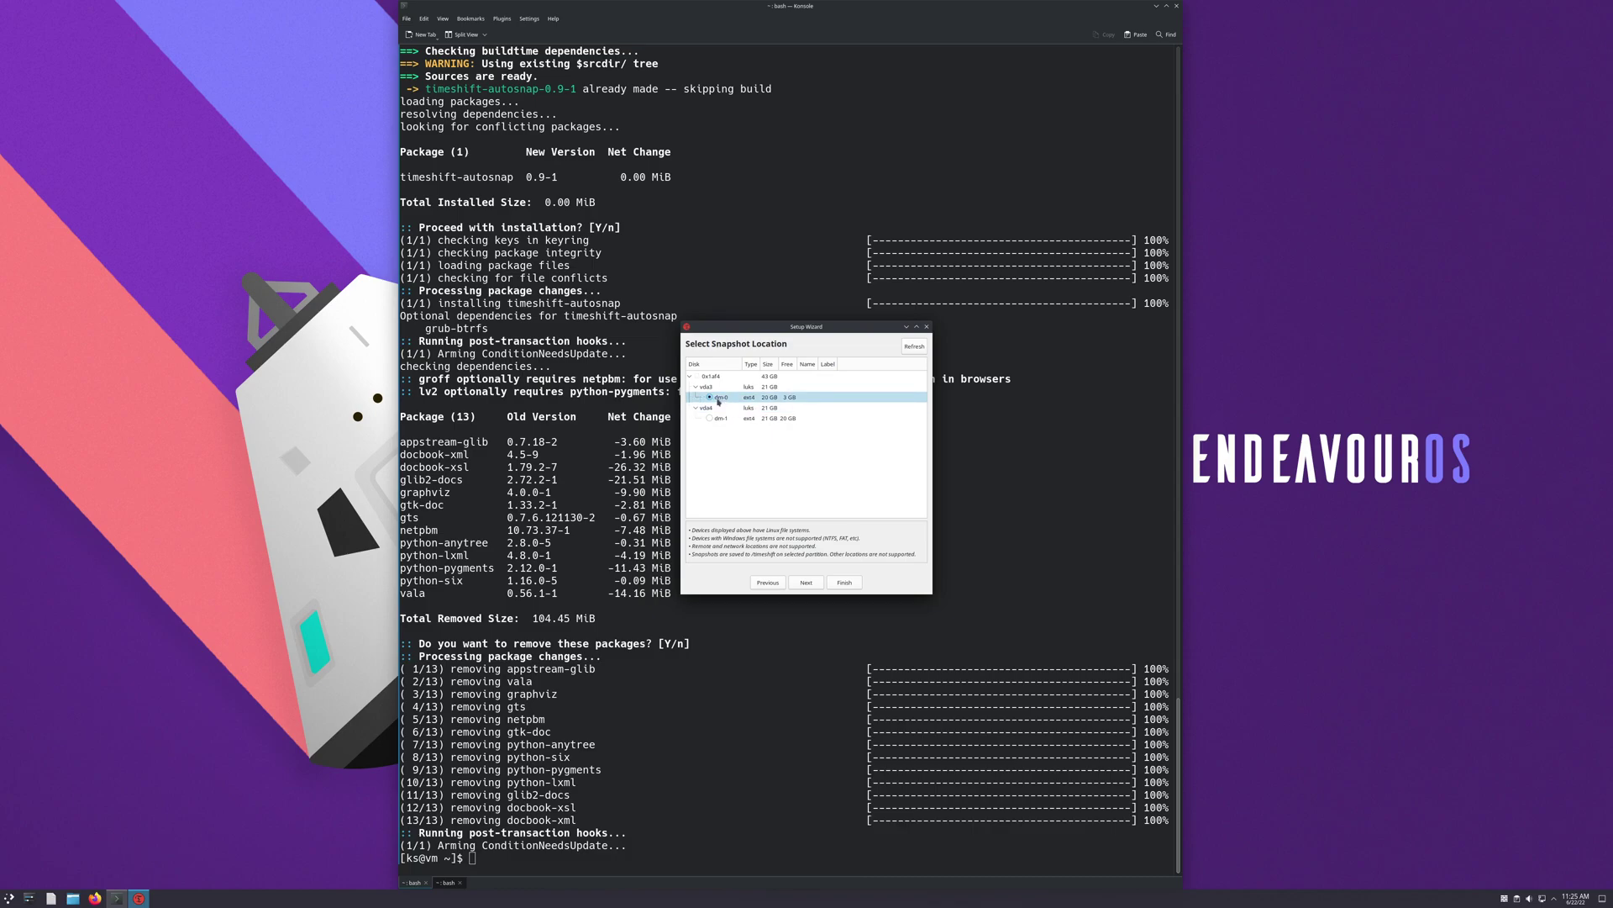
click(807, 583)
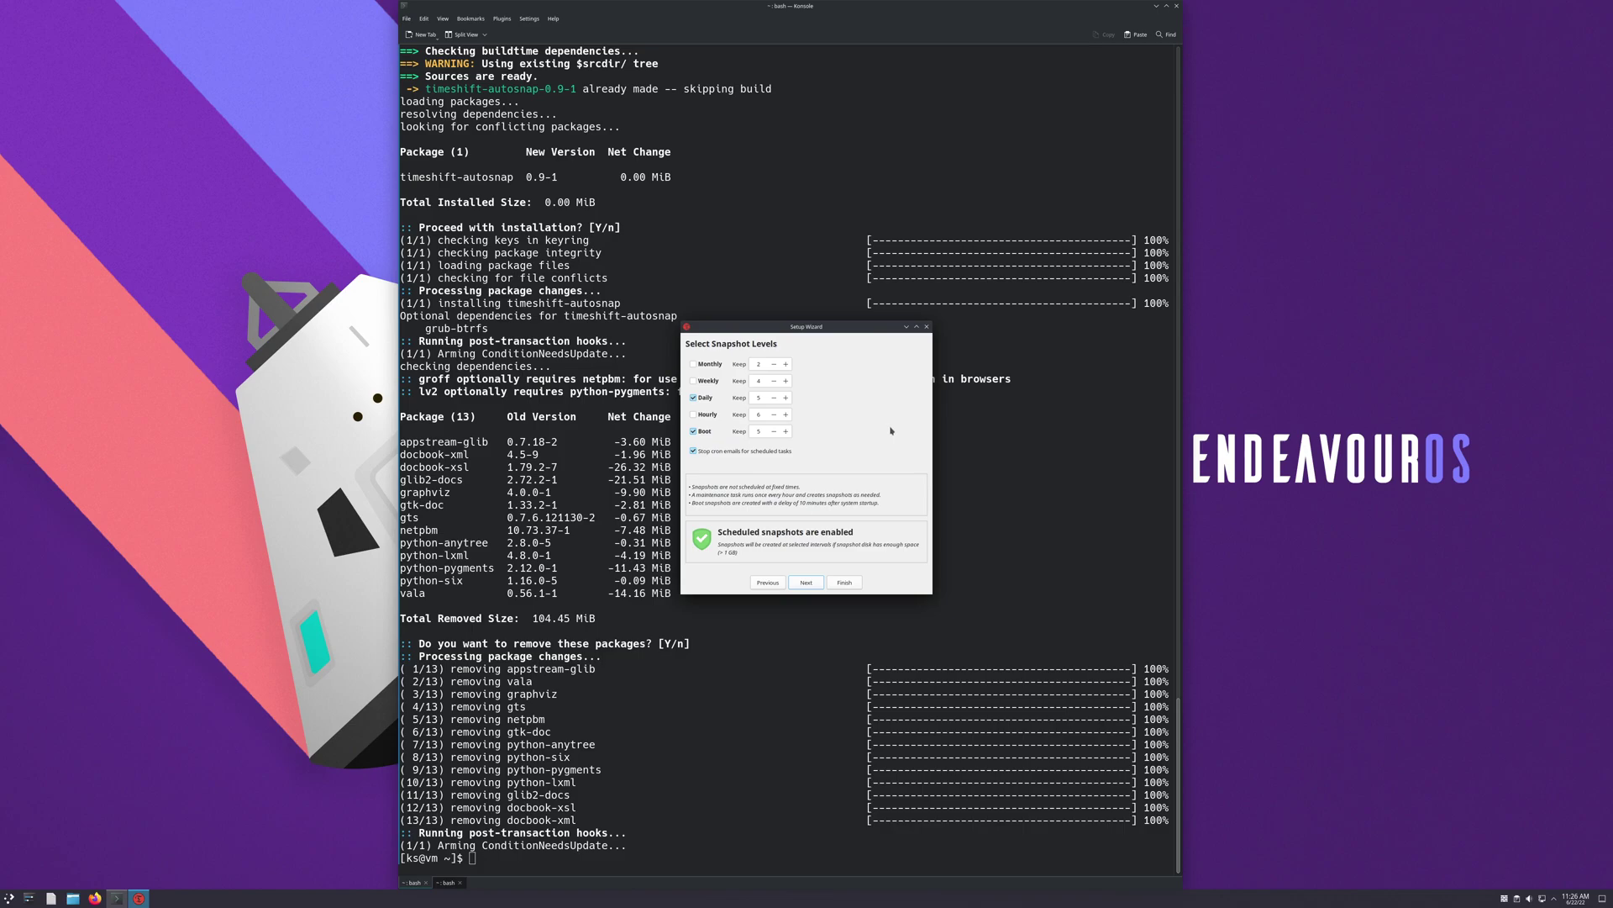
Step: Enable Hourly snapshots alongside Daily and Boot, leaving Weekly and Monthly off, and continue
click(694, 414)
click(693, 380)
click(693, 364)
scroll(782, 387, down, 1)
click(696, 365)
click(694, 382)
click(812, 584)
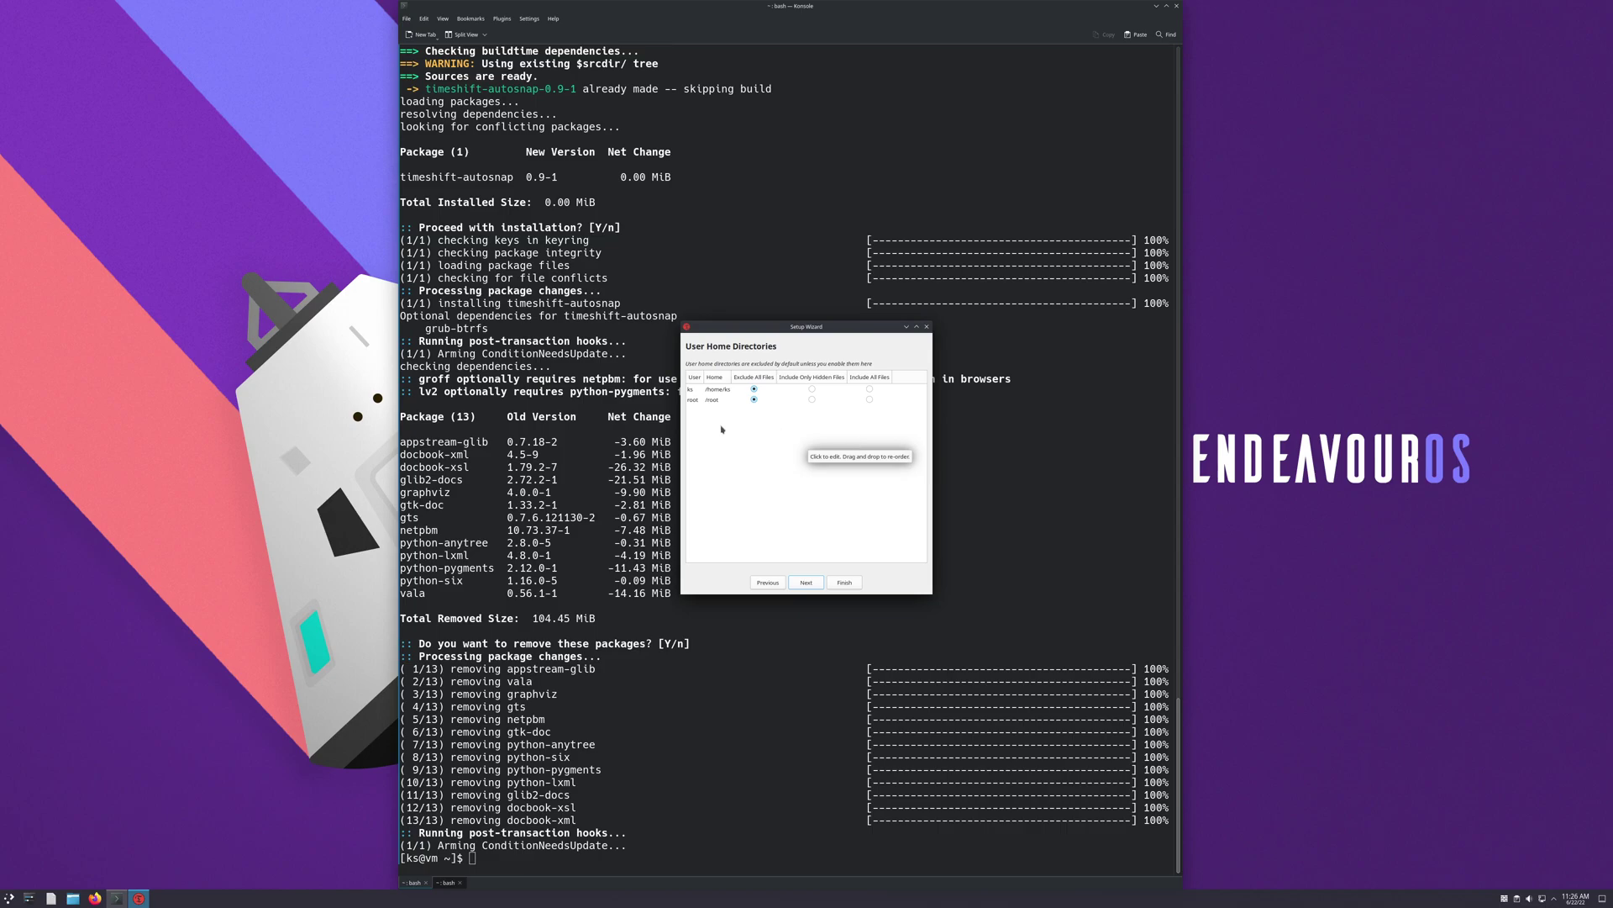
Step: Try Include All and Only Hidden for both user homes, revert both to Exclude All Files, and continue
click(754, 398)
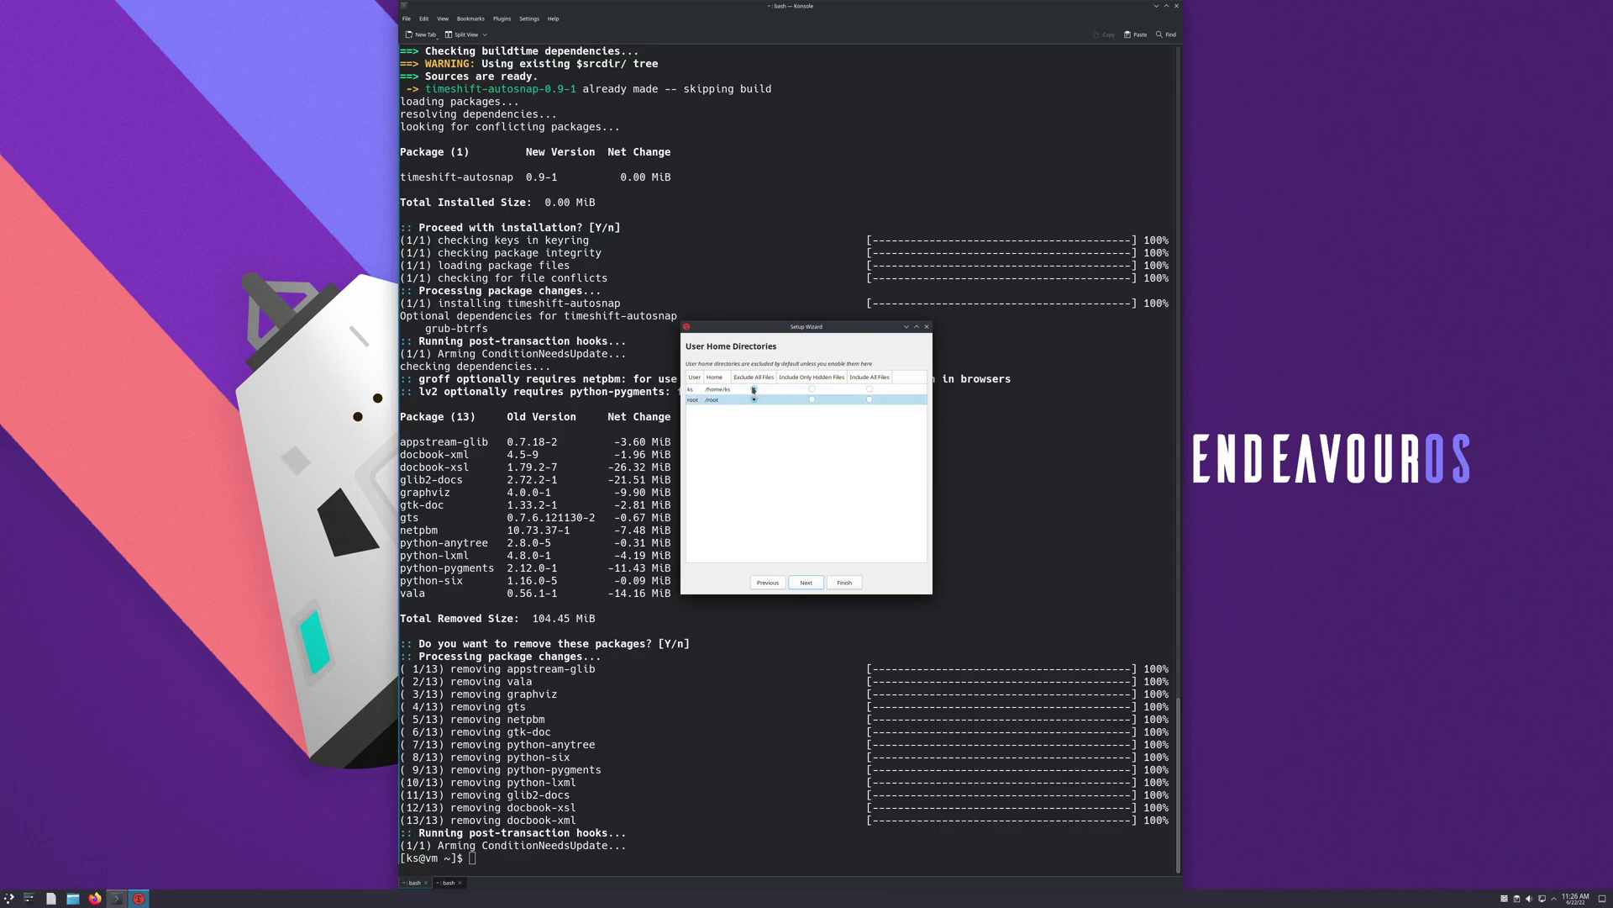
click(753, 389)
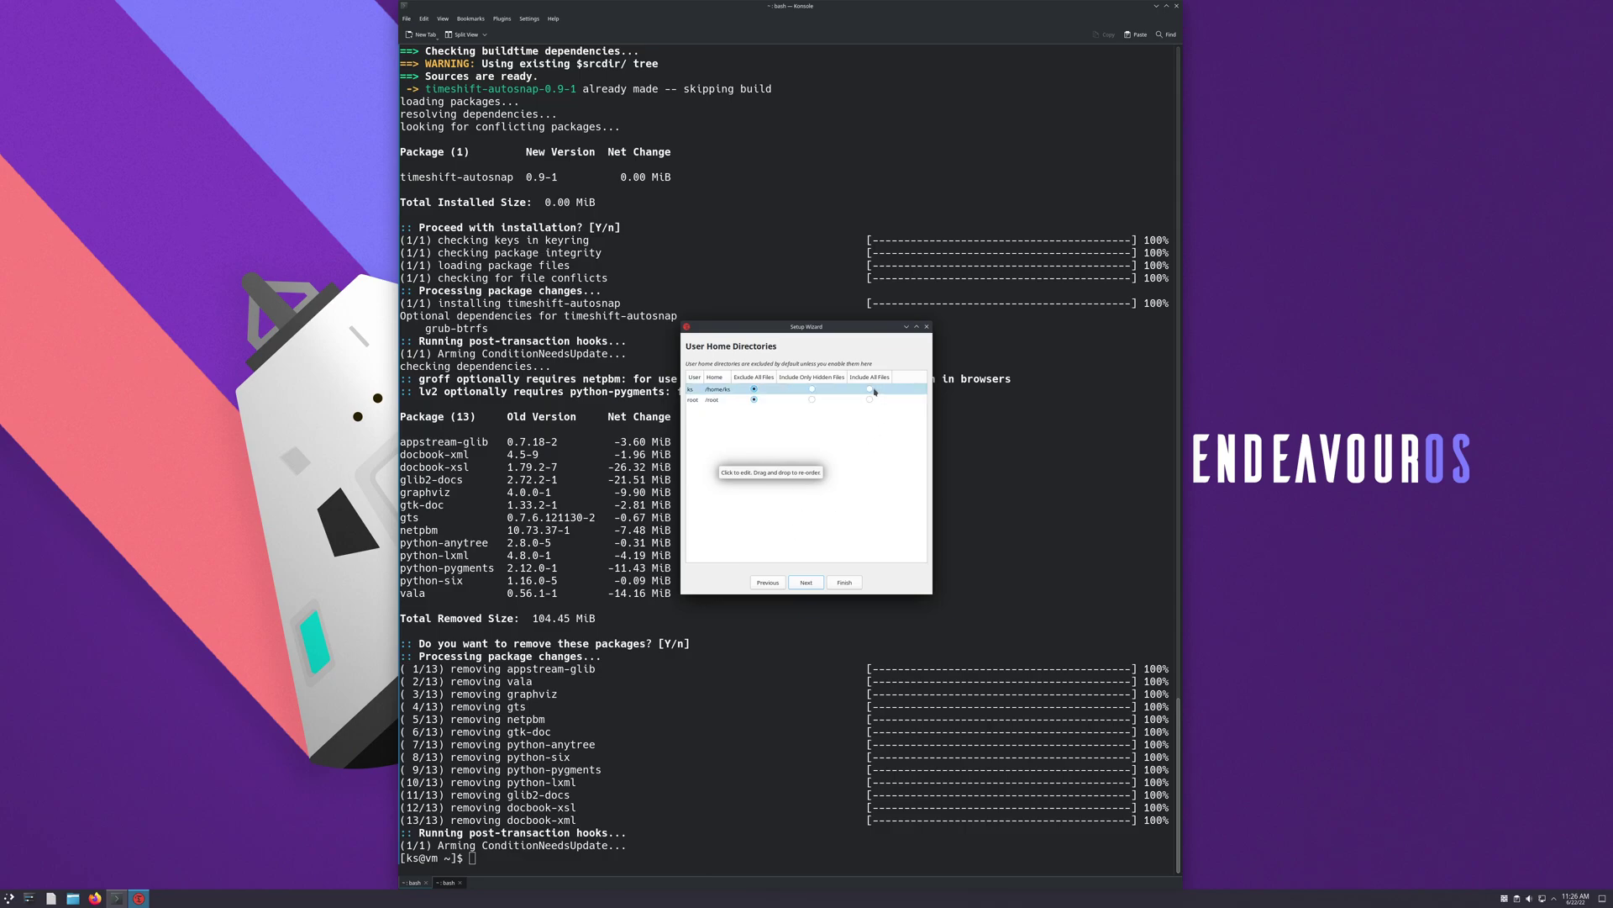
click(870, 389)
click(870, 399)
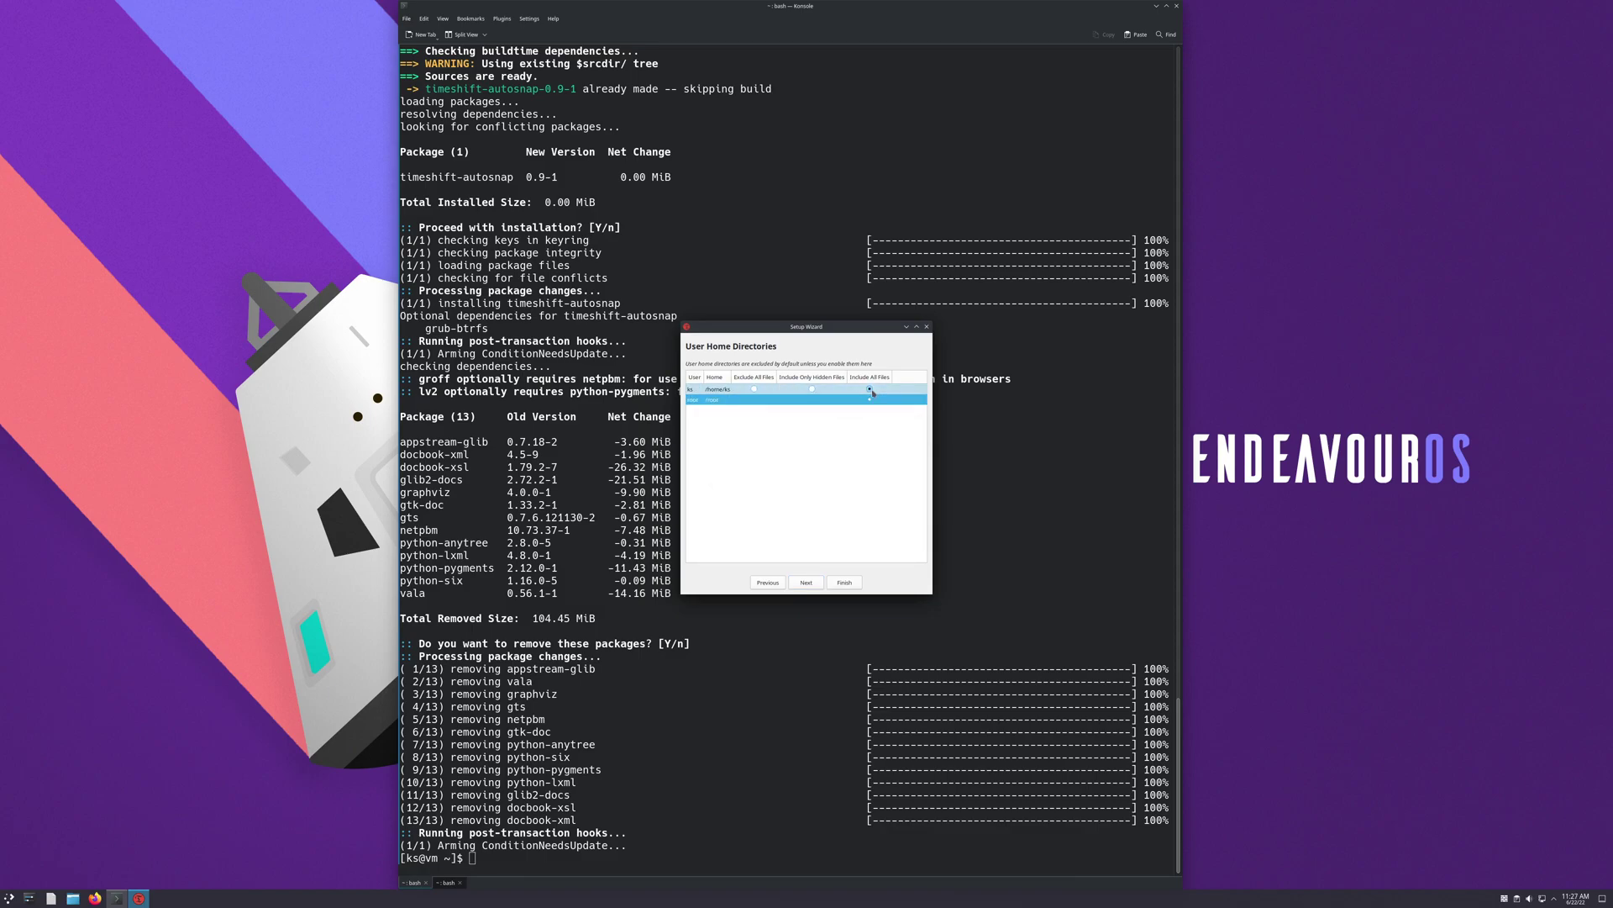
click(812, 389)
click(811, 399)
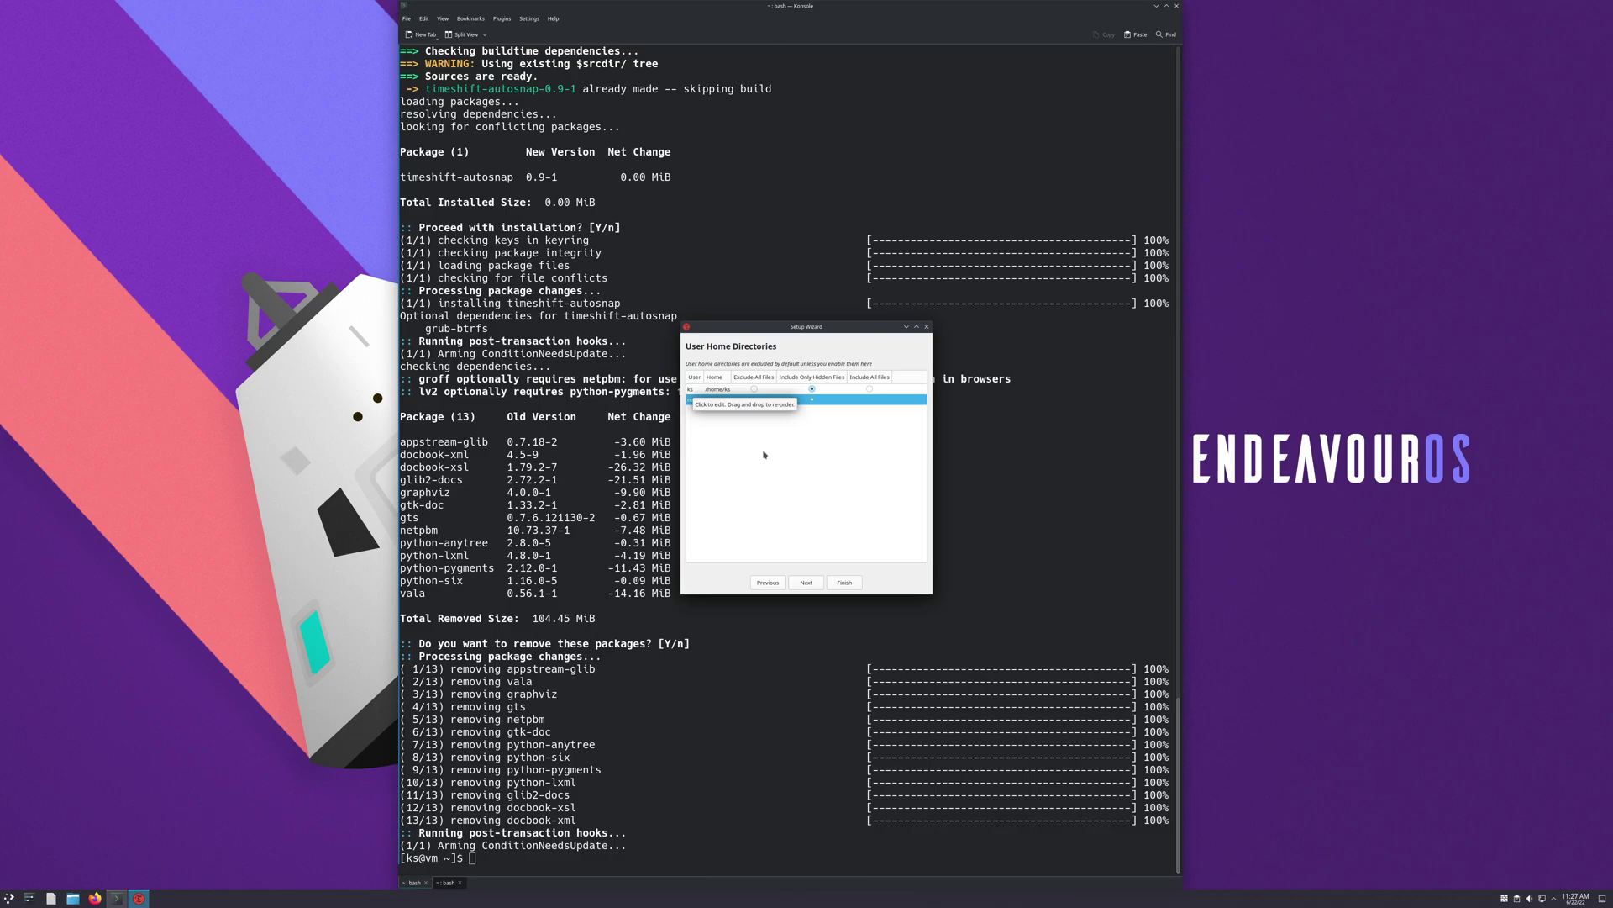
click(752, 390)
click(754, 398)
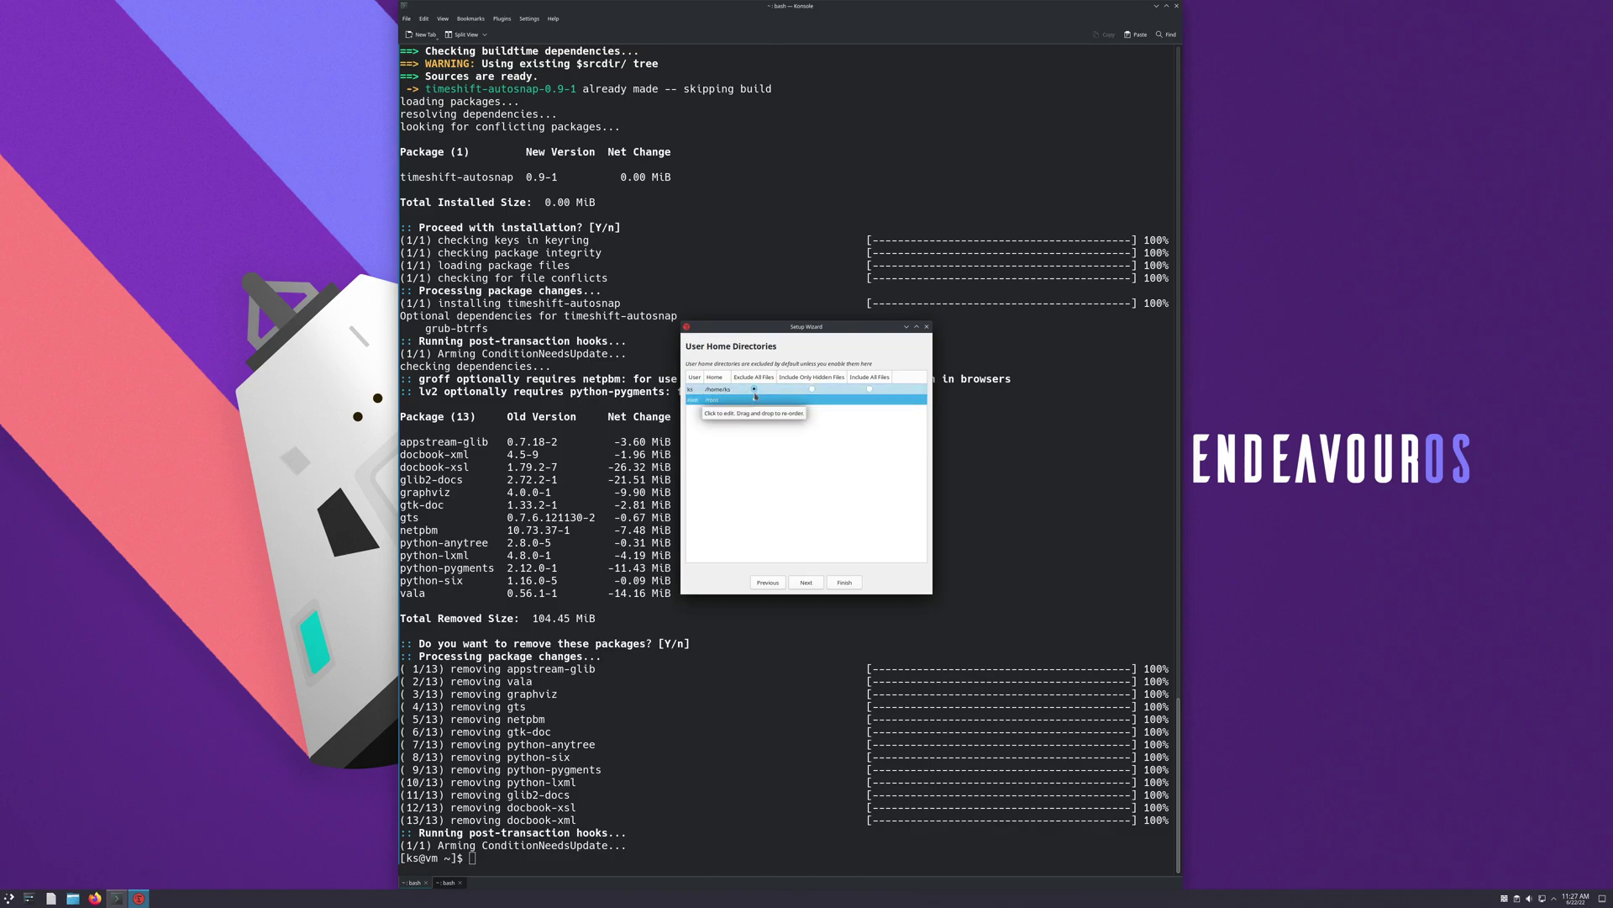
click(807, 581)
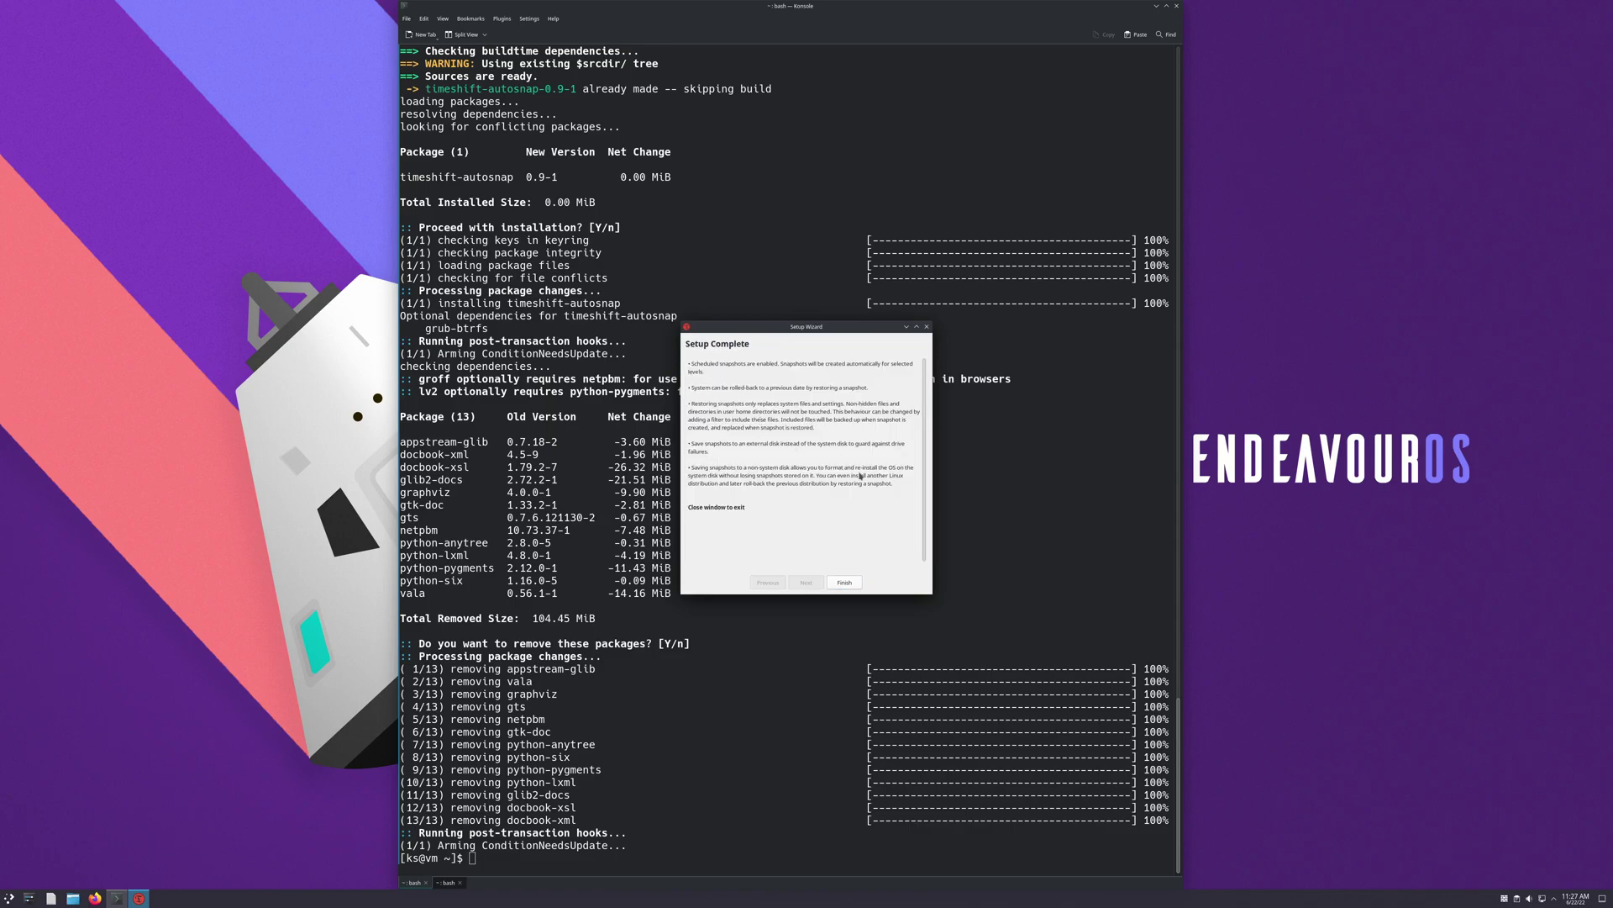
Step: Close the wizard and create a new Timeshift snapshot beside the fresh install one
click(847, 582)
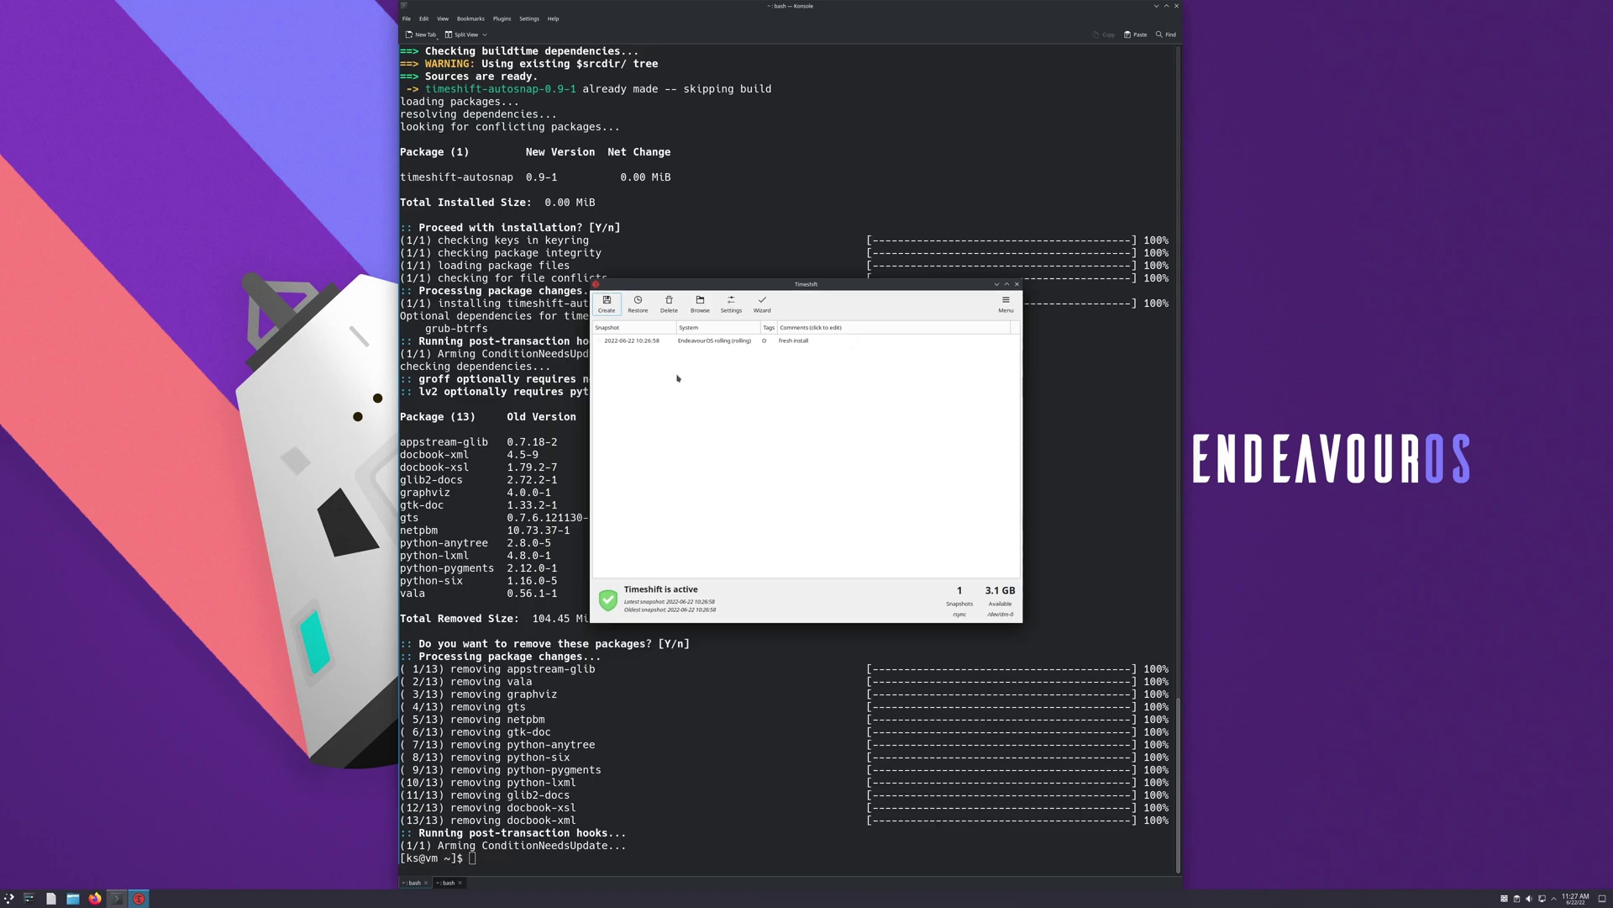
click(642, 336)
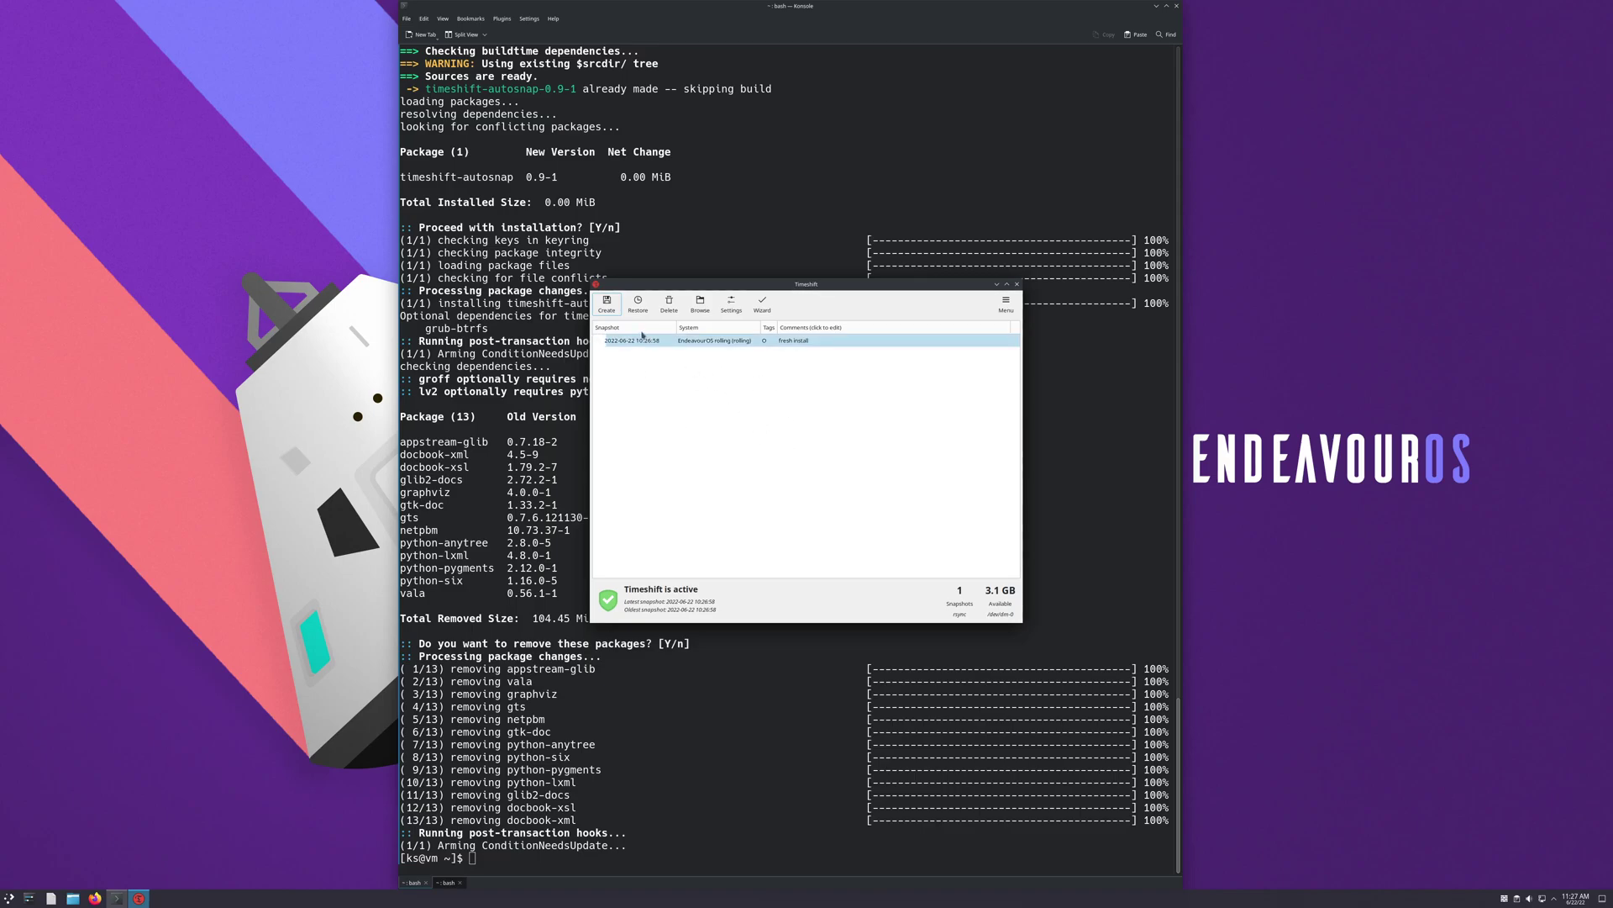
click(607, 304)
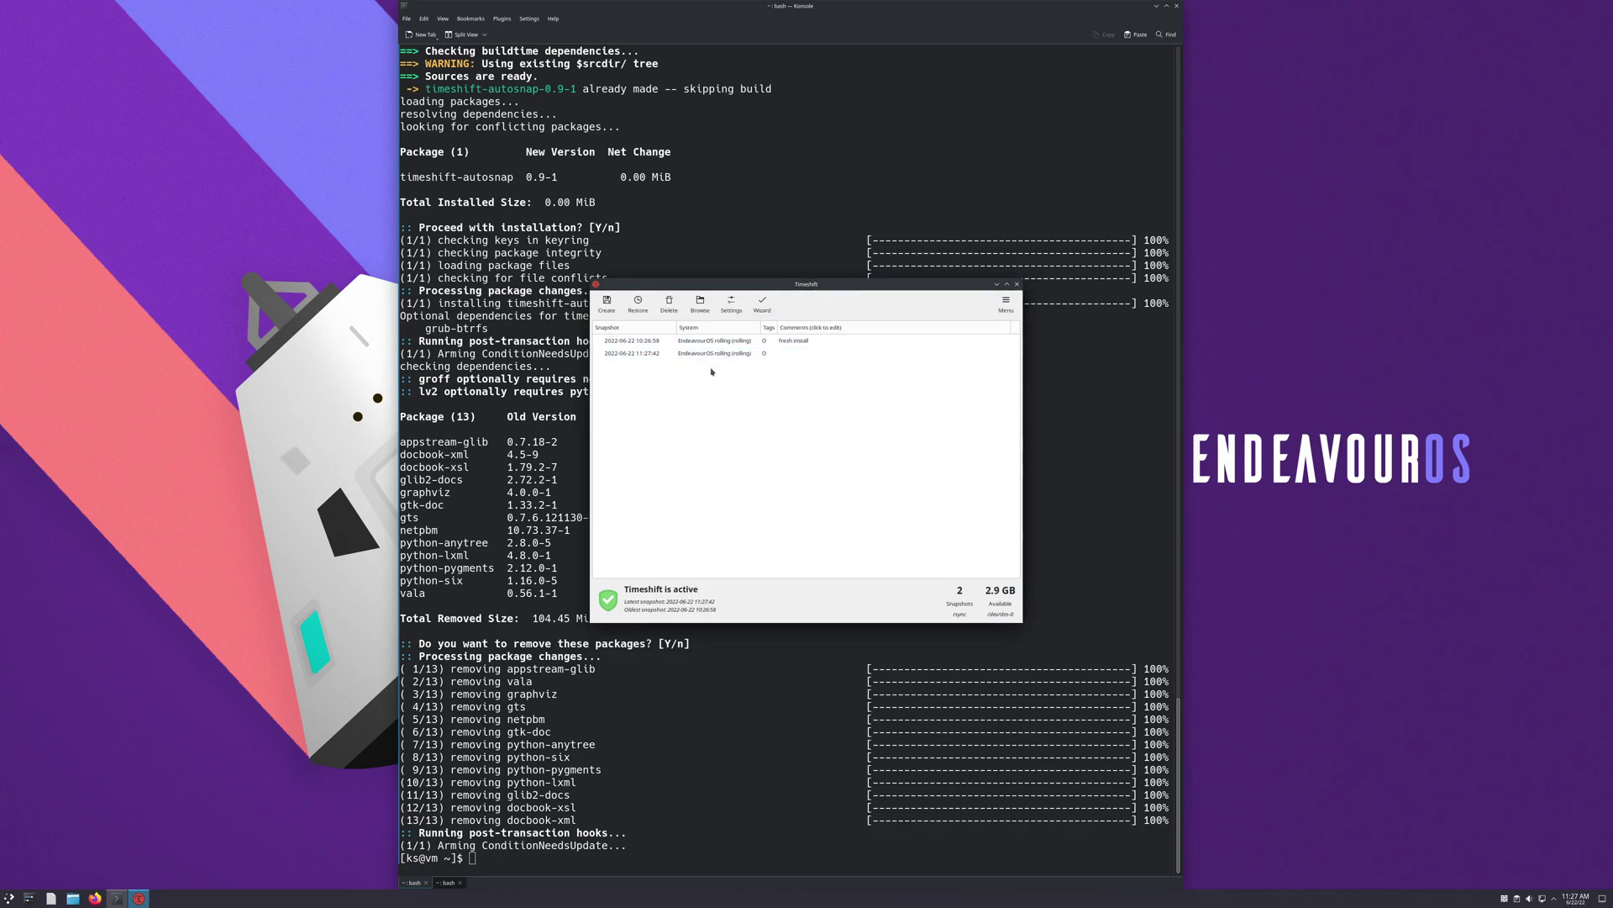
Step: Add the comment 'demon-tutorial' to the new 11:27:42 snapshot
click(819, 352)
click(819, 352)
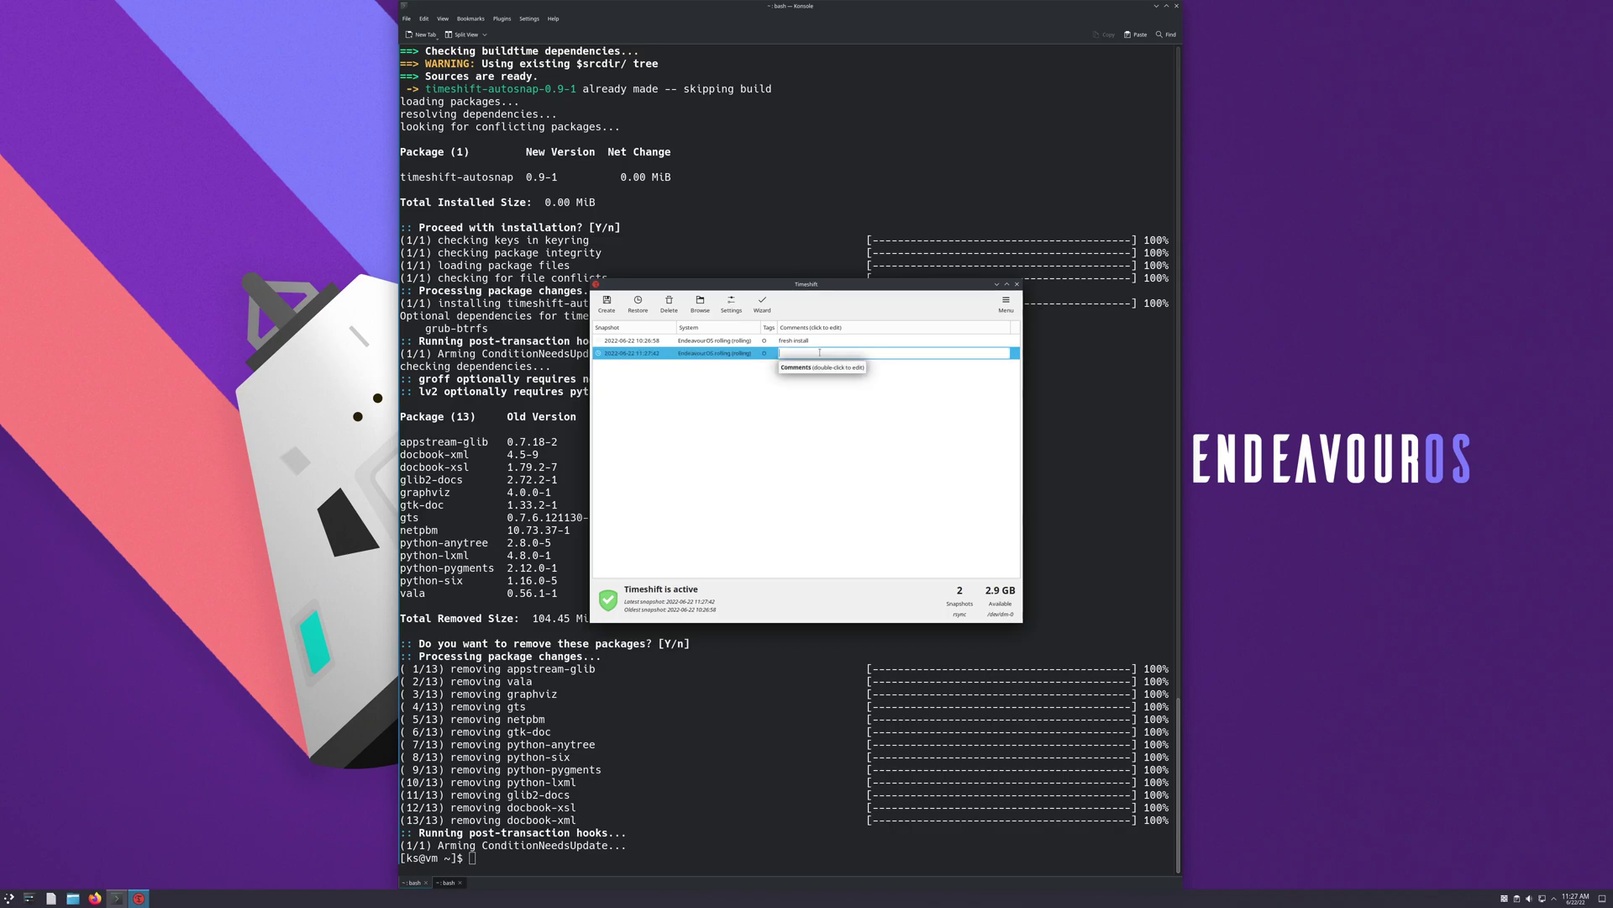
text(demon)
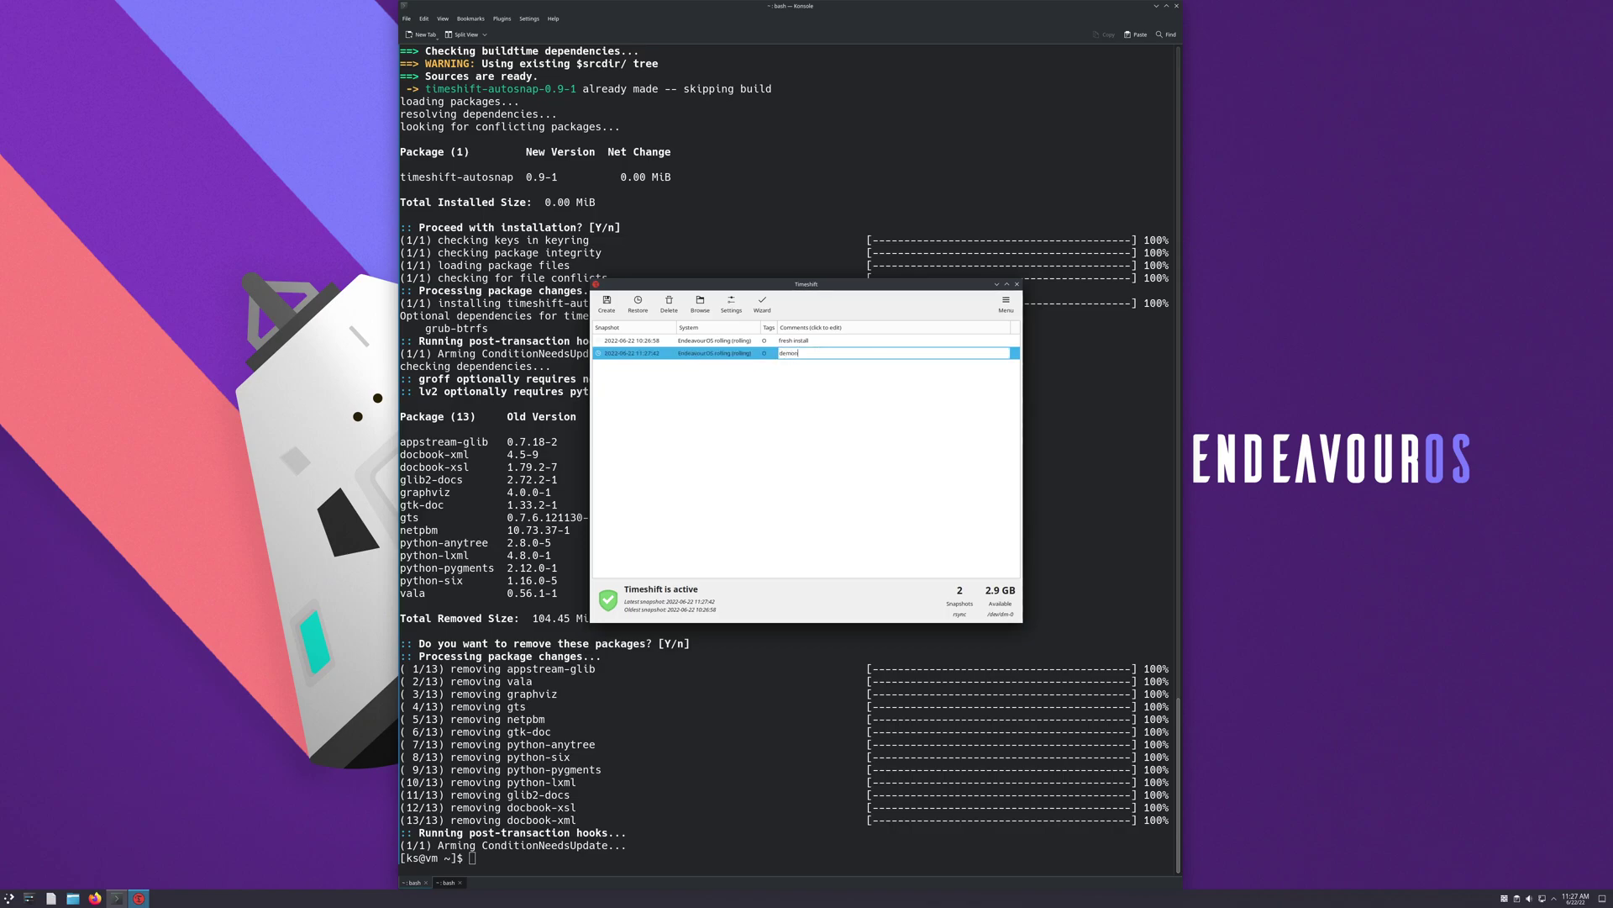
text(-tutorial)
key(Return)
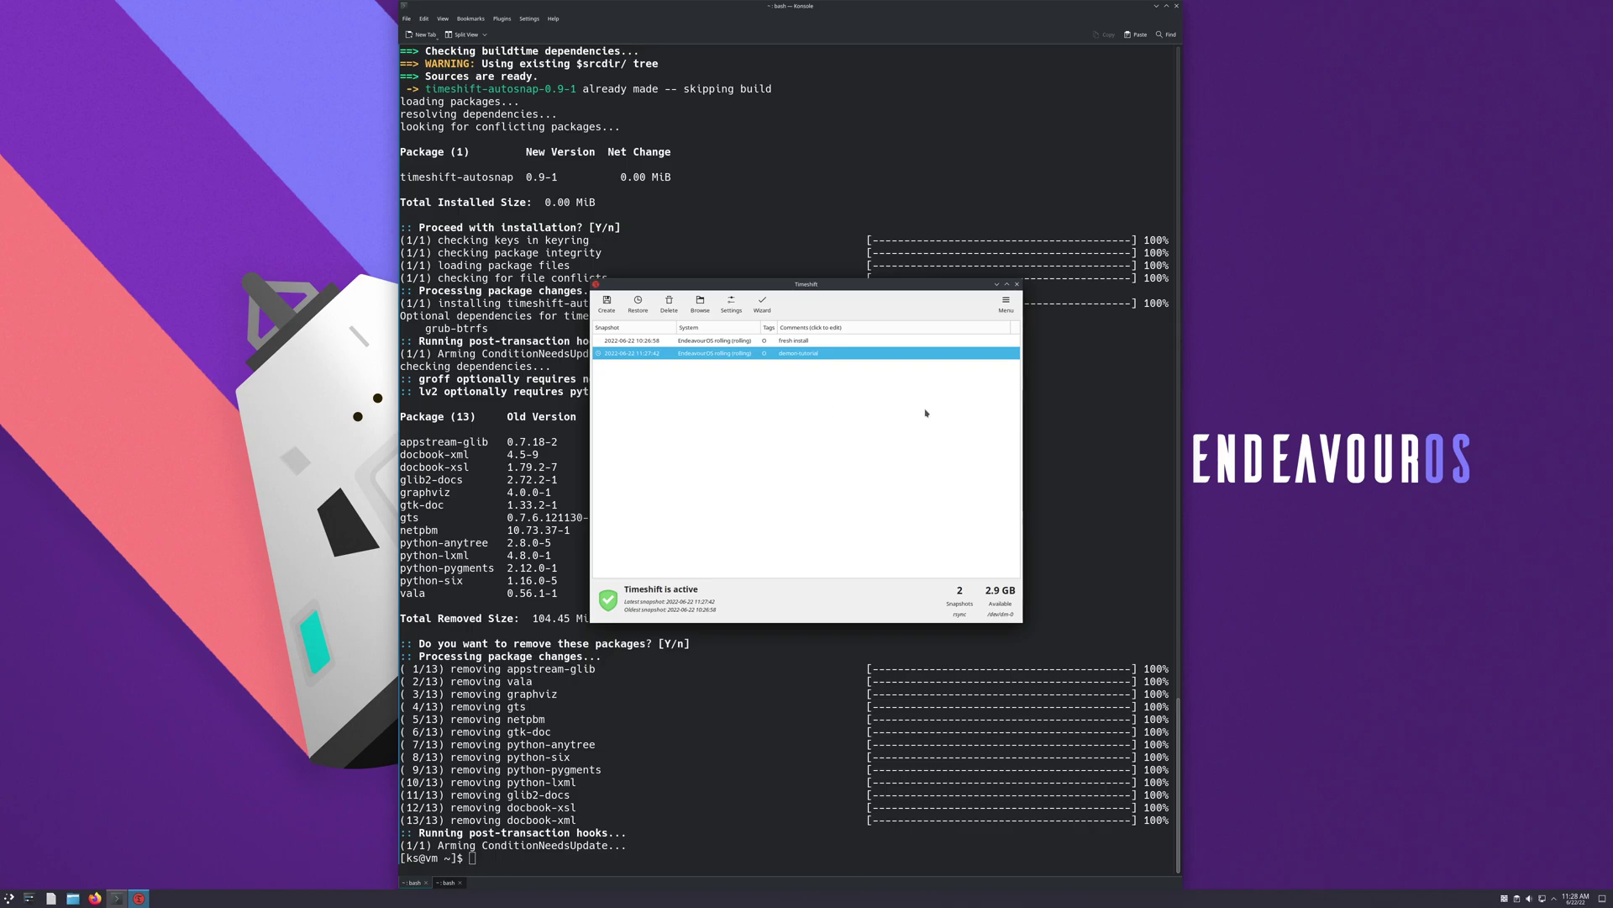
click(701, 308)
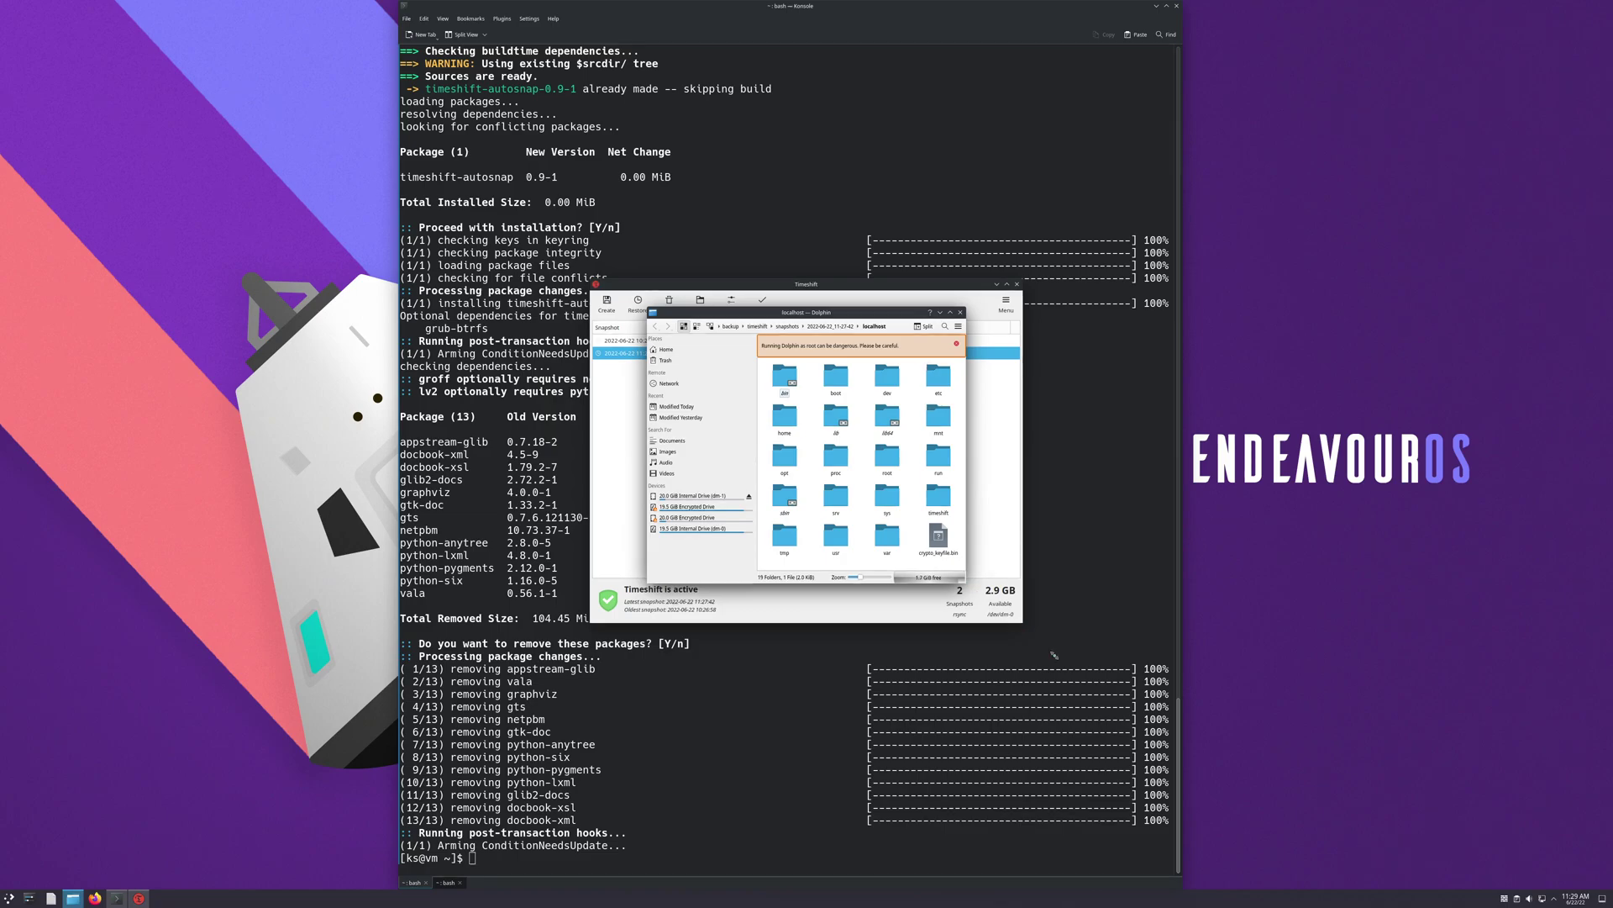
drag(992, 314, 730, 307)
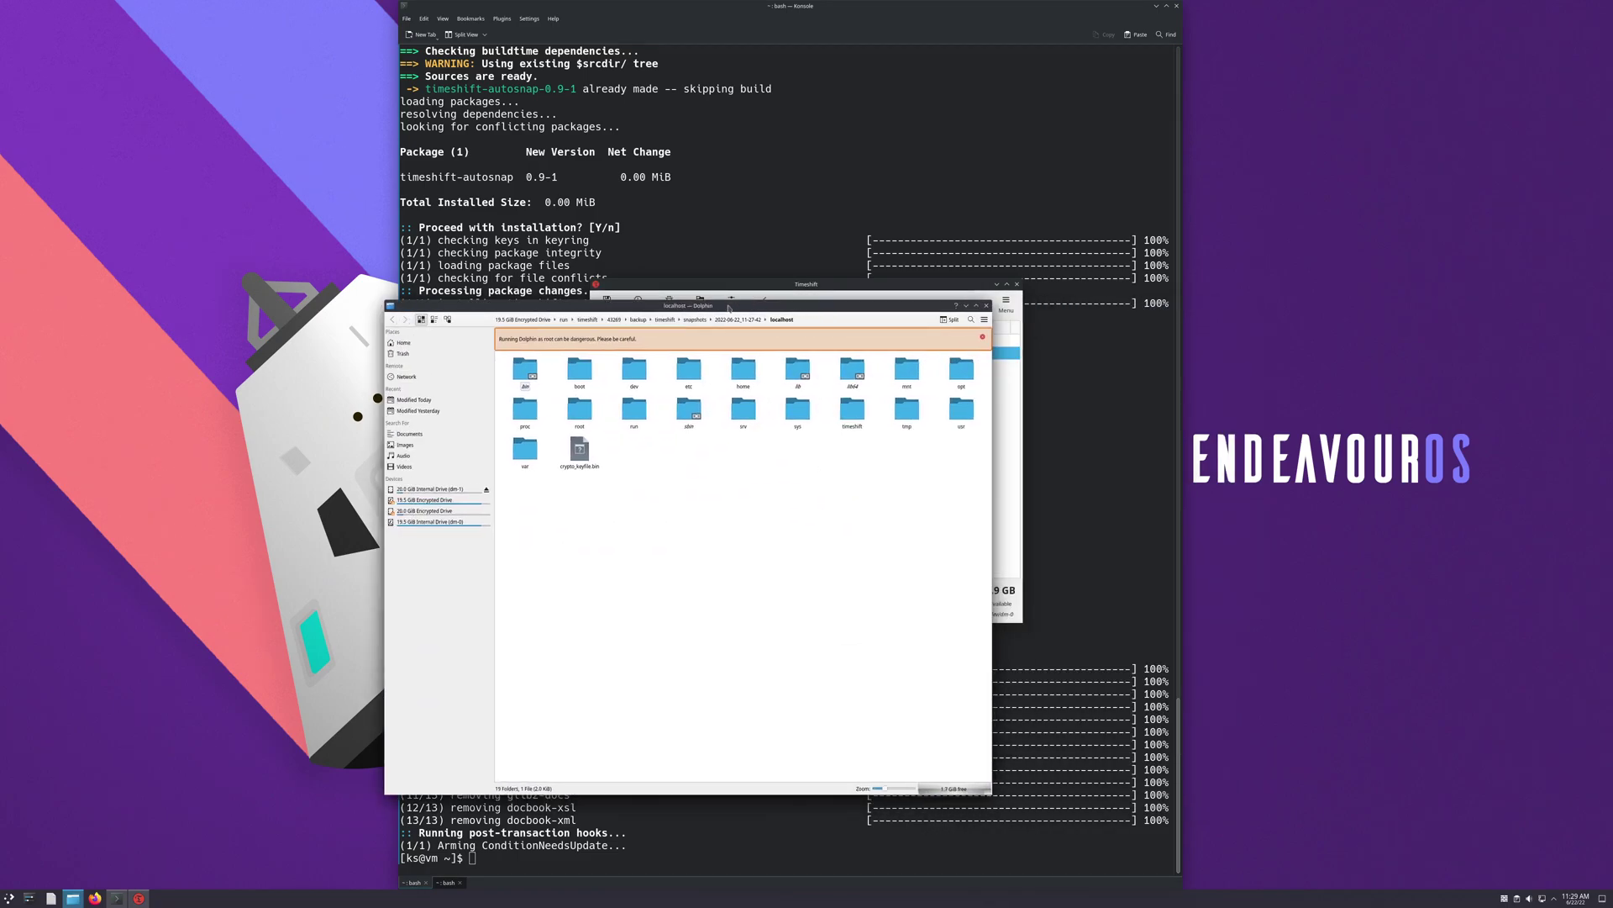
scroll(876, 470, up, 2)
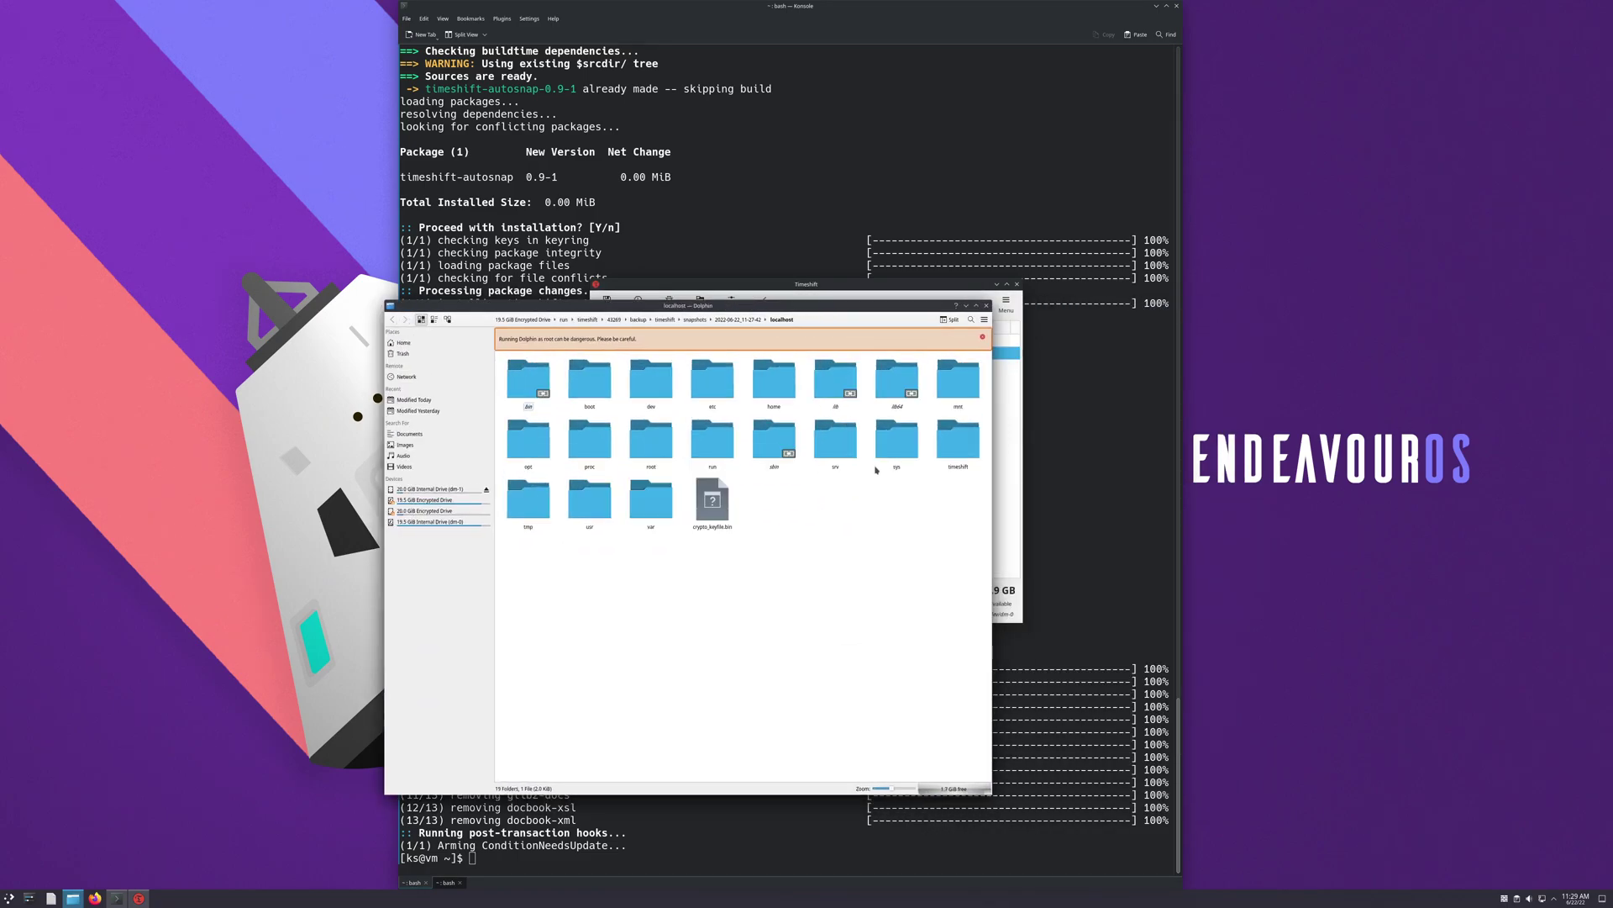
click(712, 378)
scroll(753, 589, down, 12)
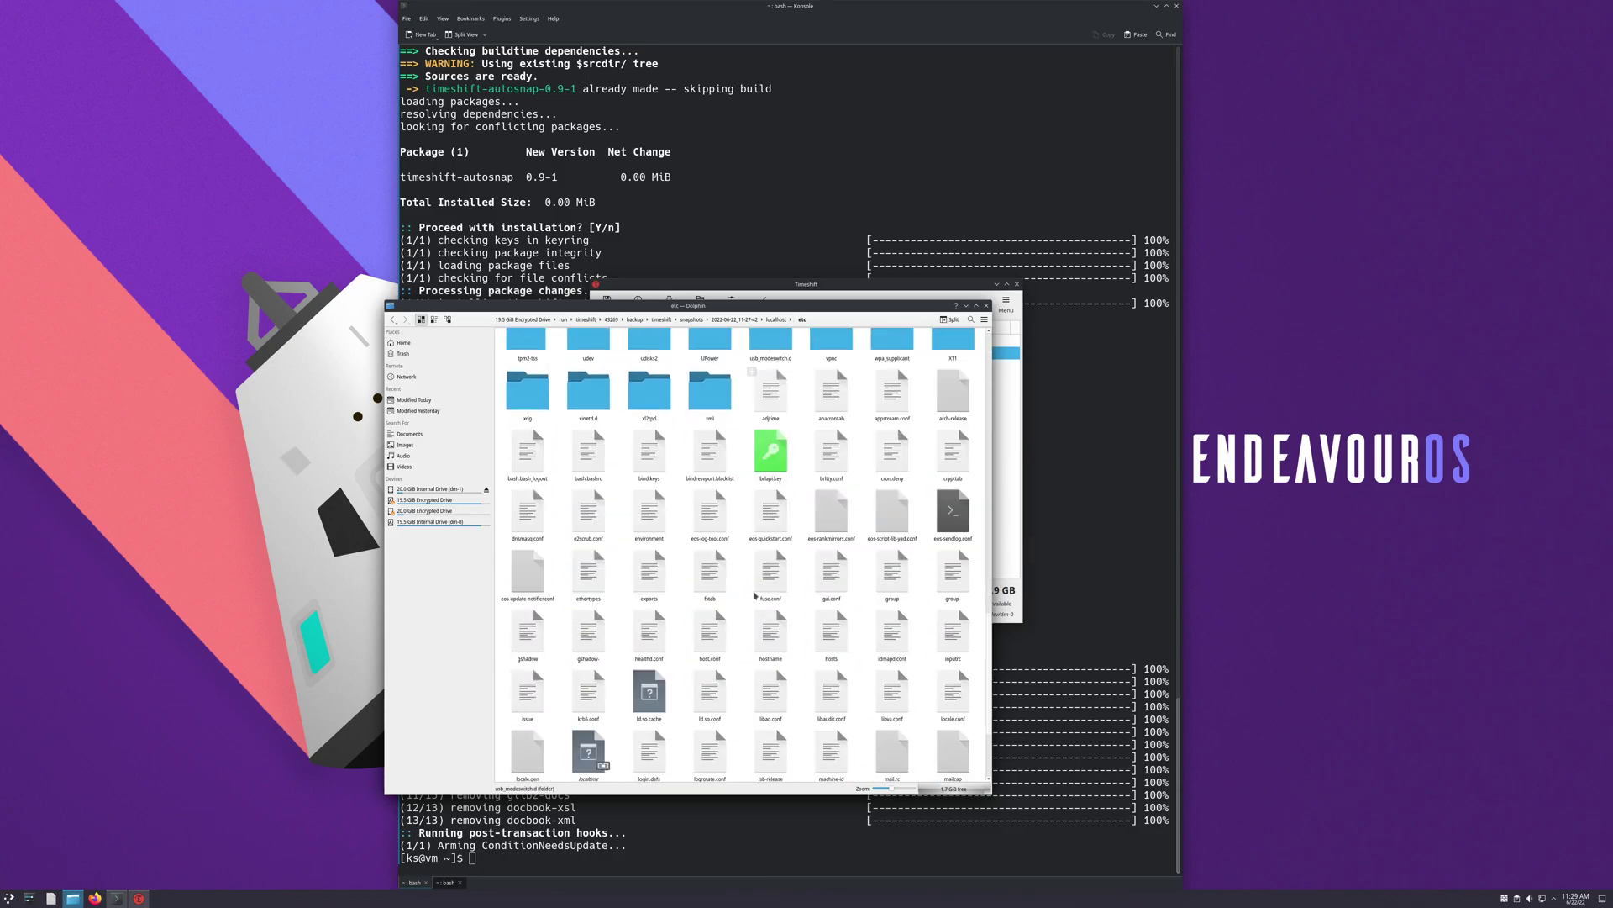
scroll(753, 592, up, 3)
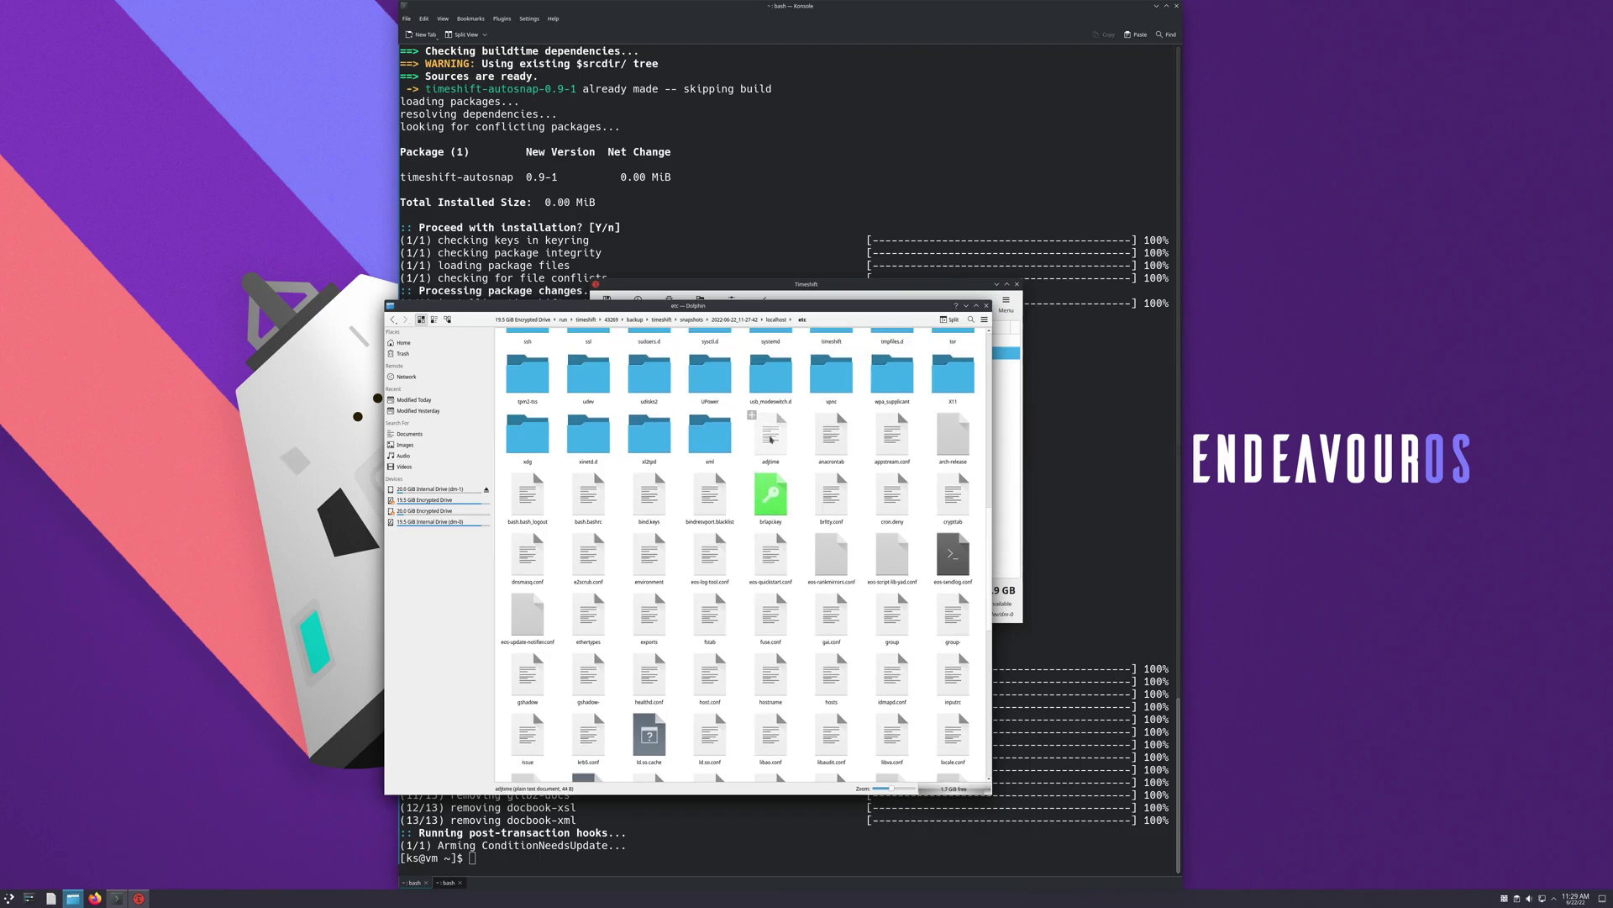
click(770, 438)
click(422, 501)
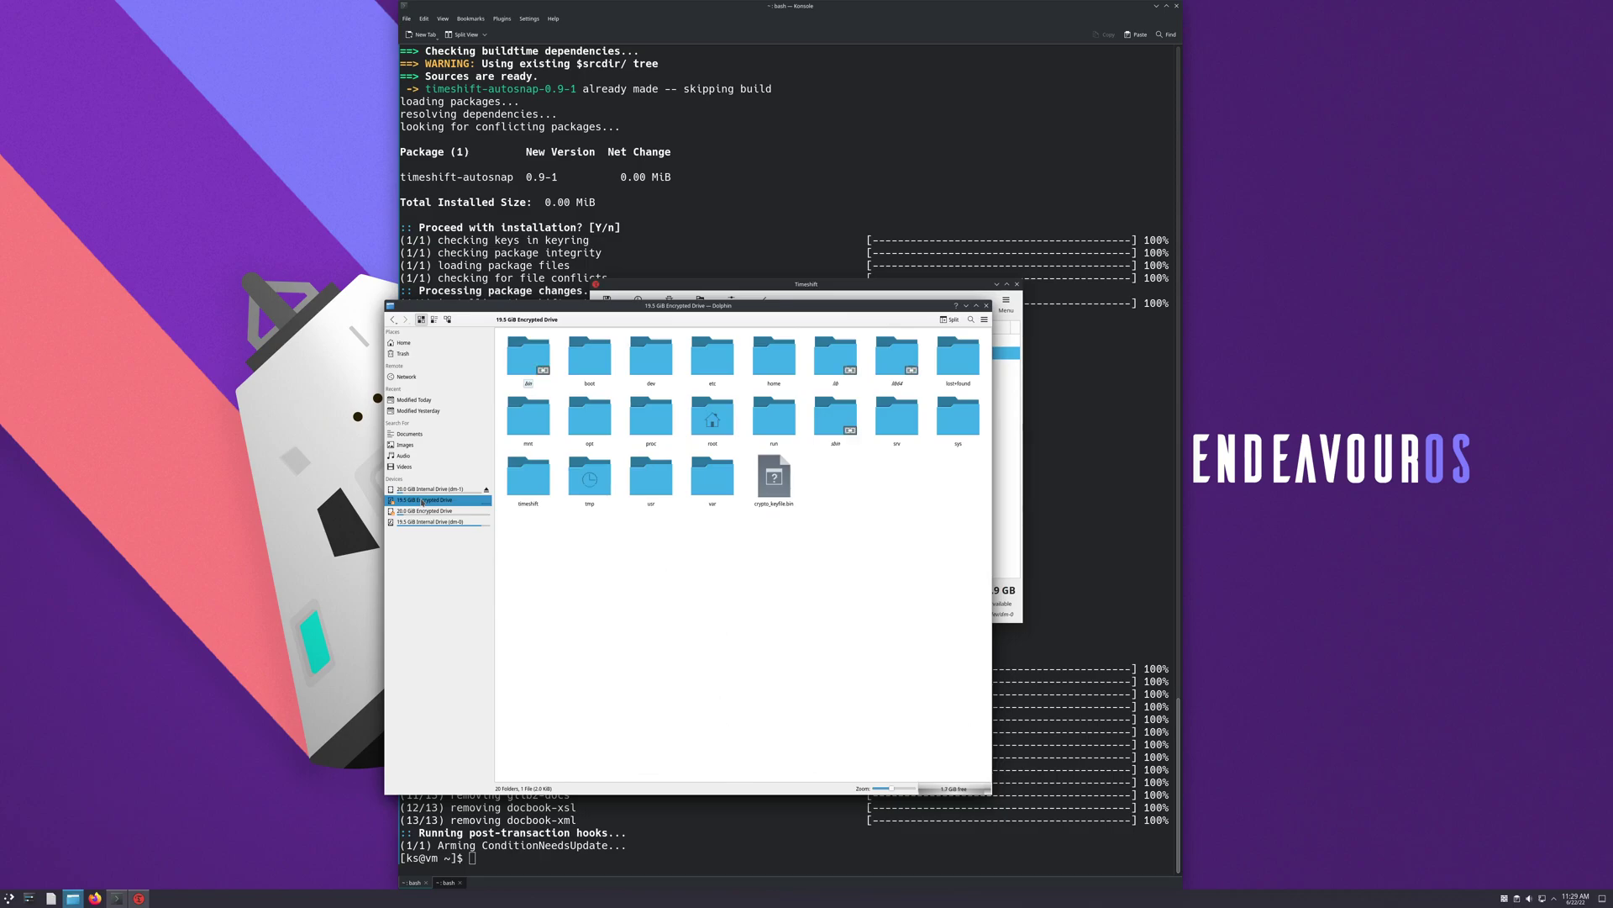
click(718, 363)
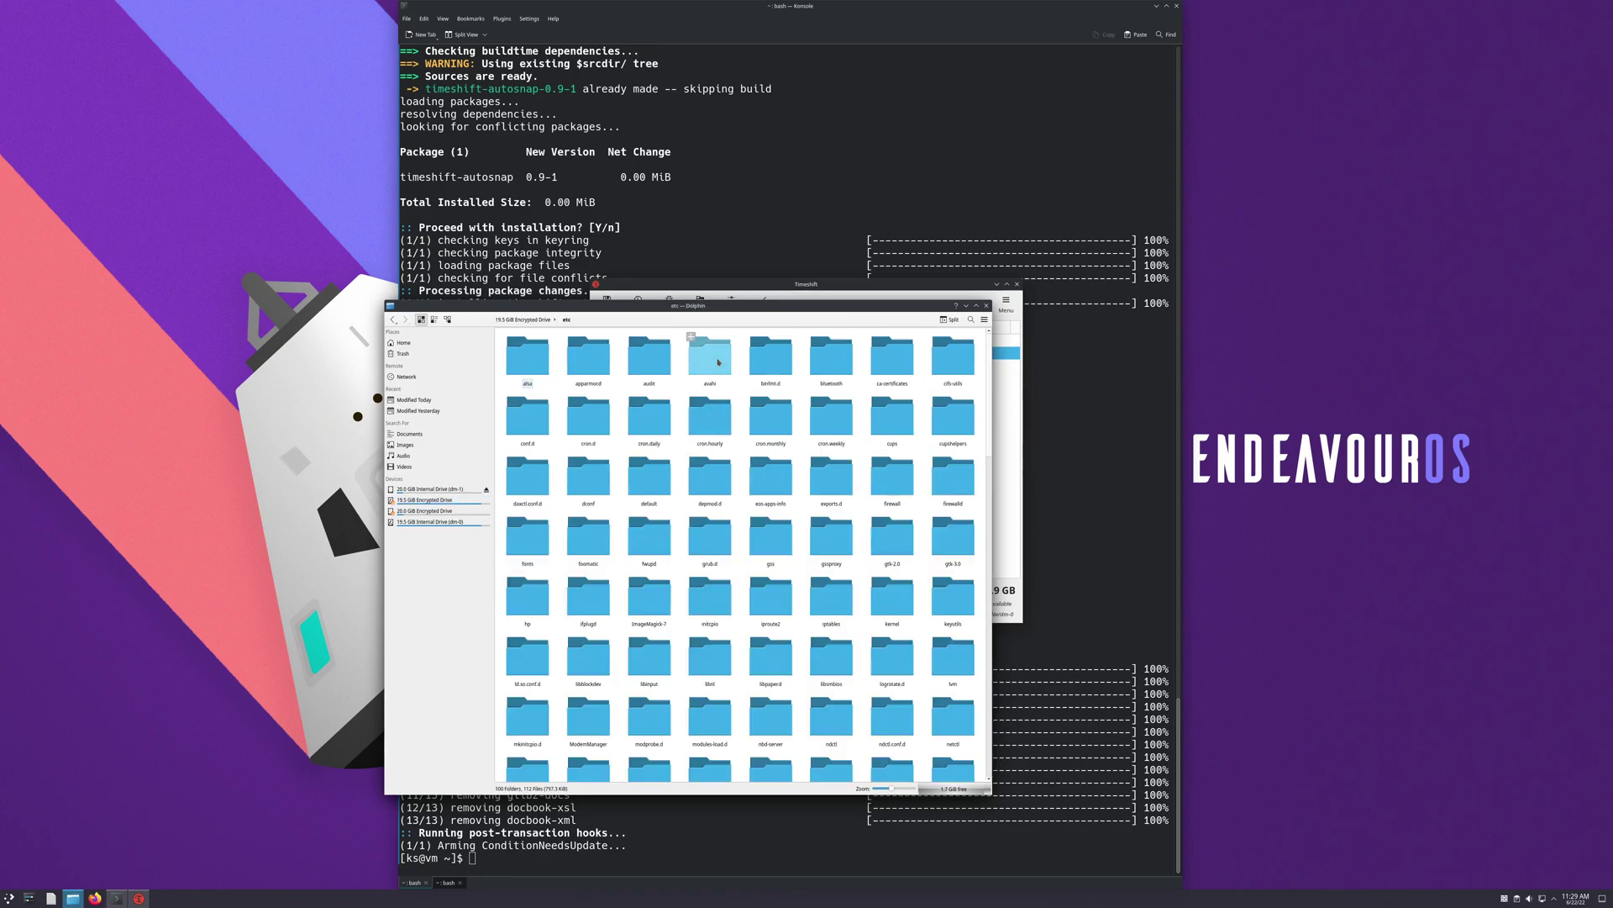
scroll(726, 580, down, 10)
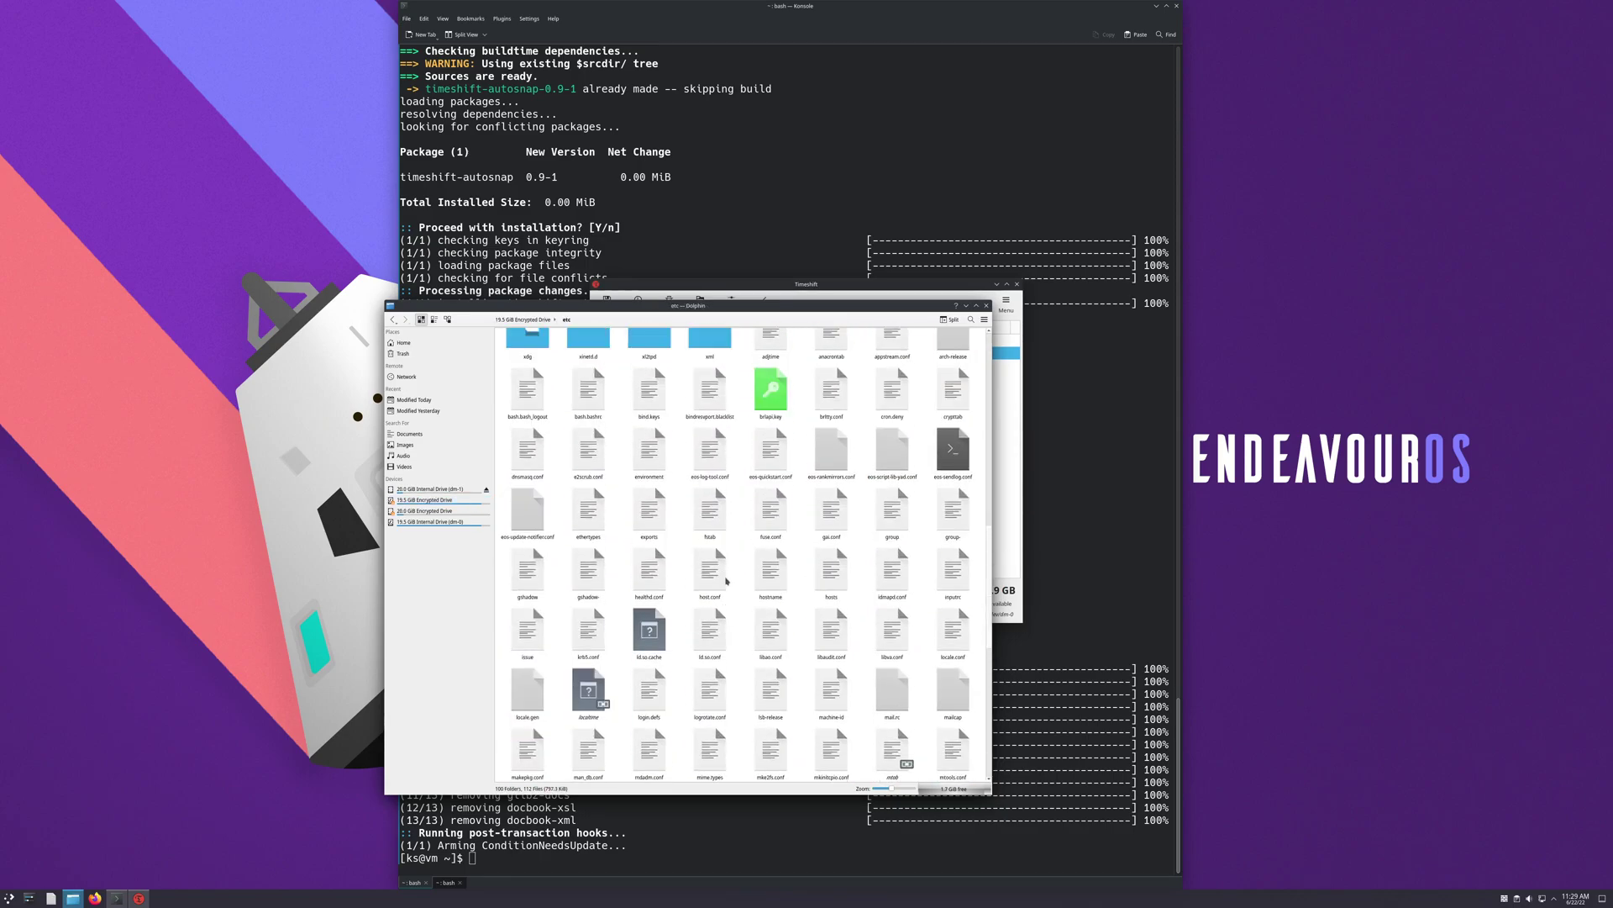
scroll(727, 580, up, 3)
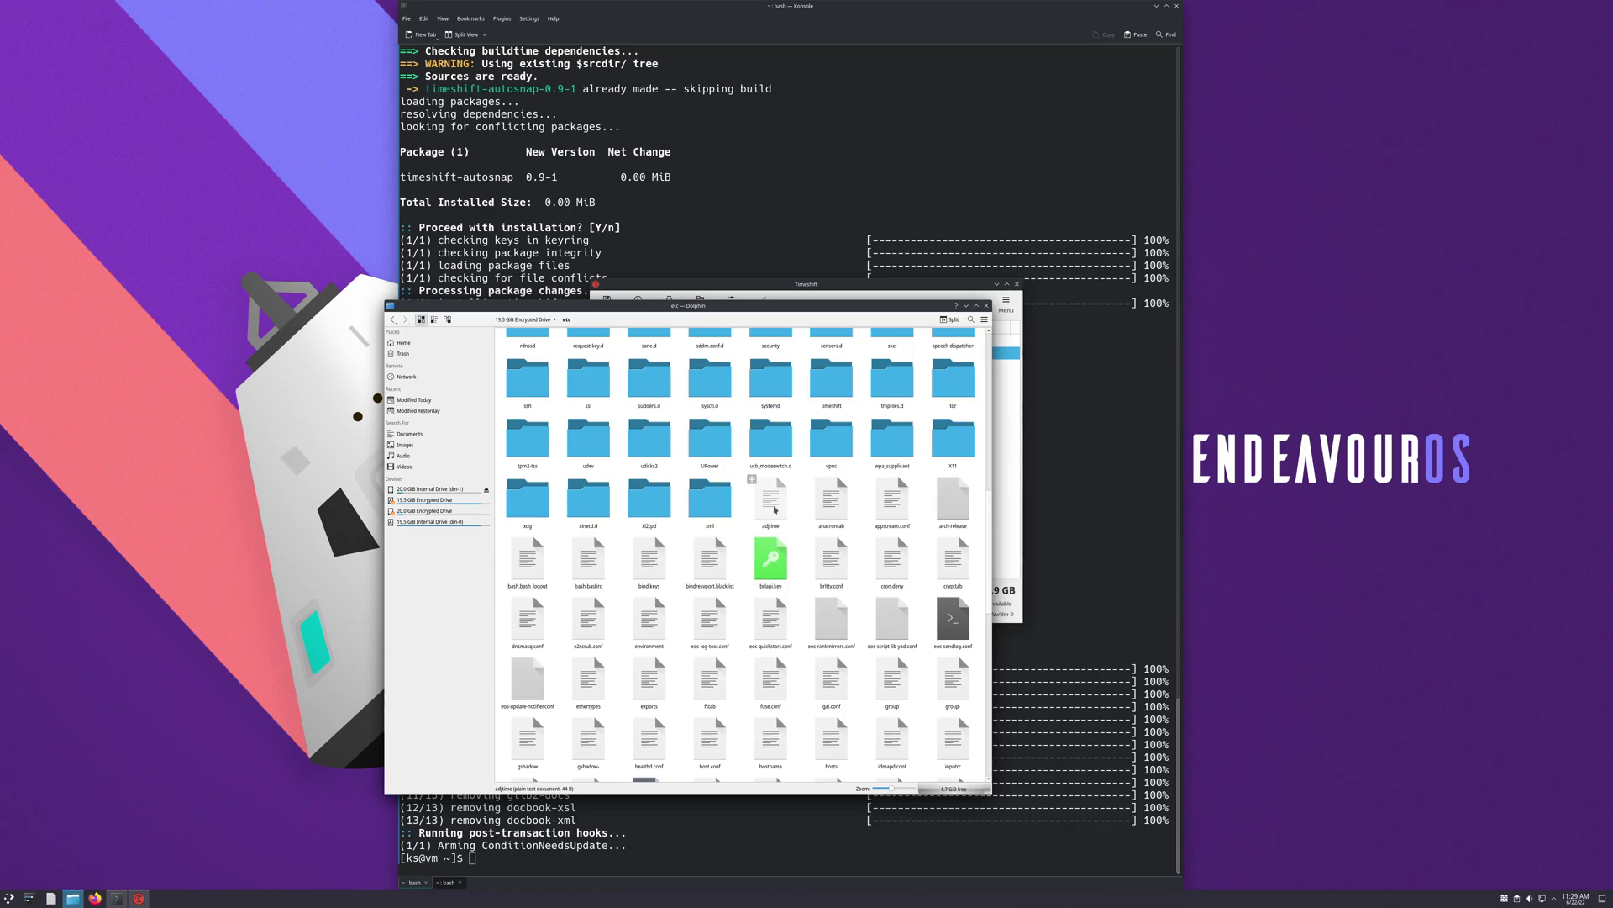
key(ctrl+v)
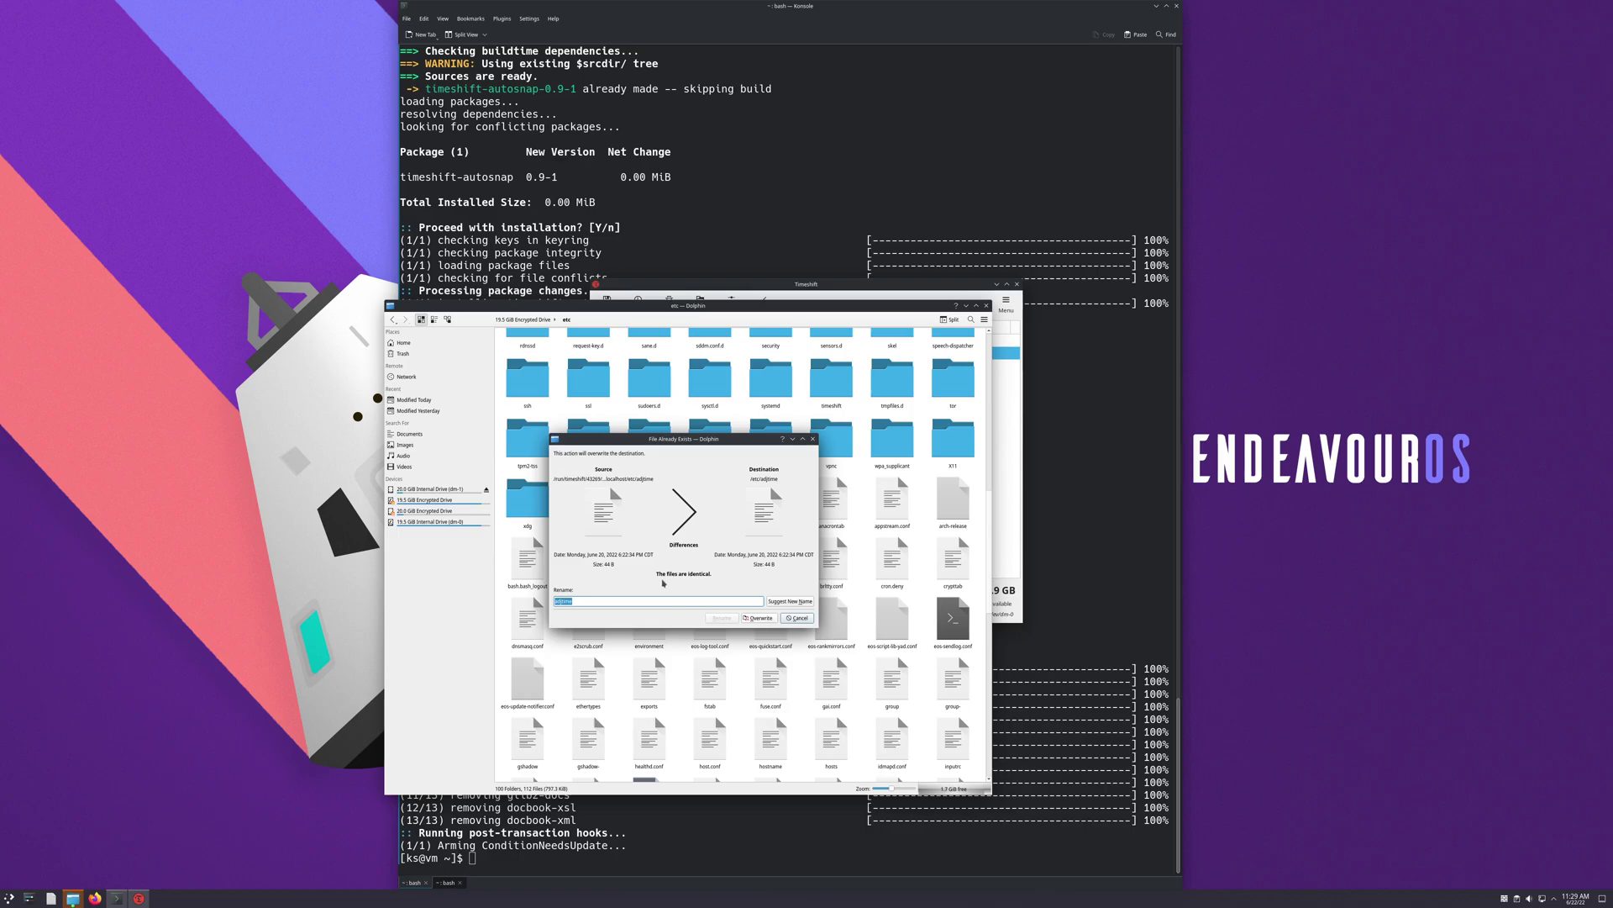
click(799, 618)
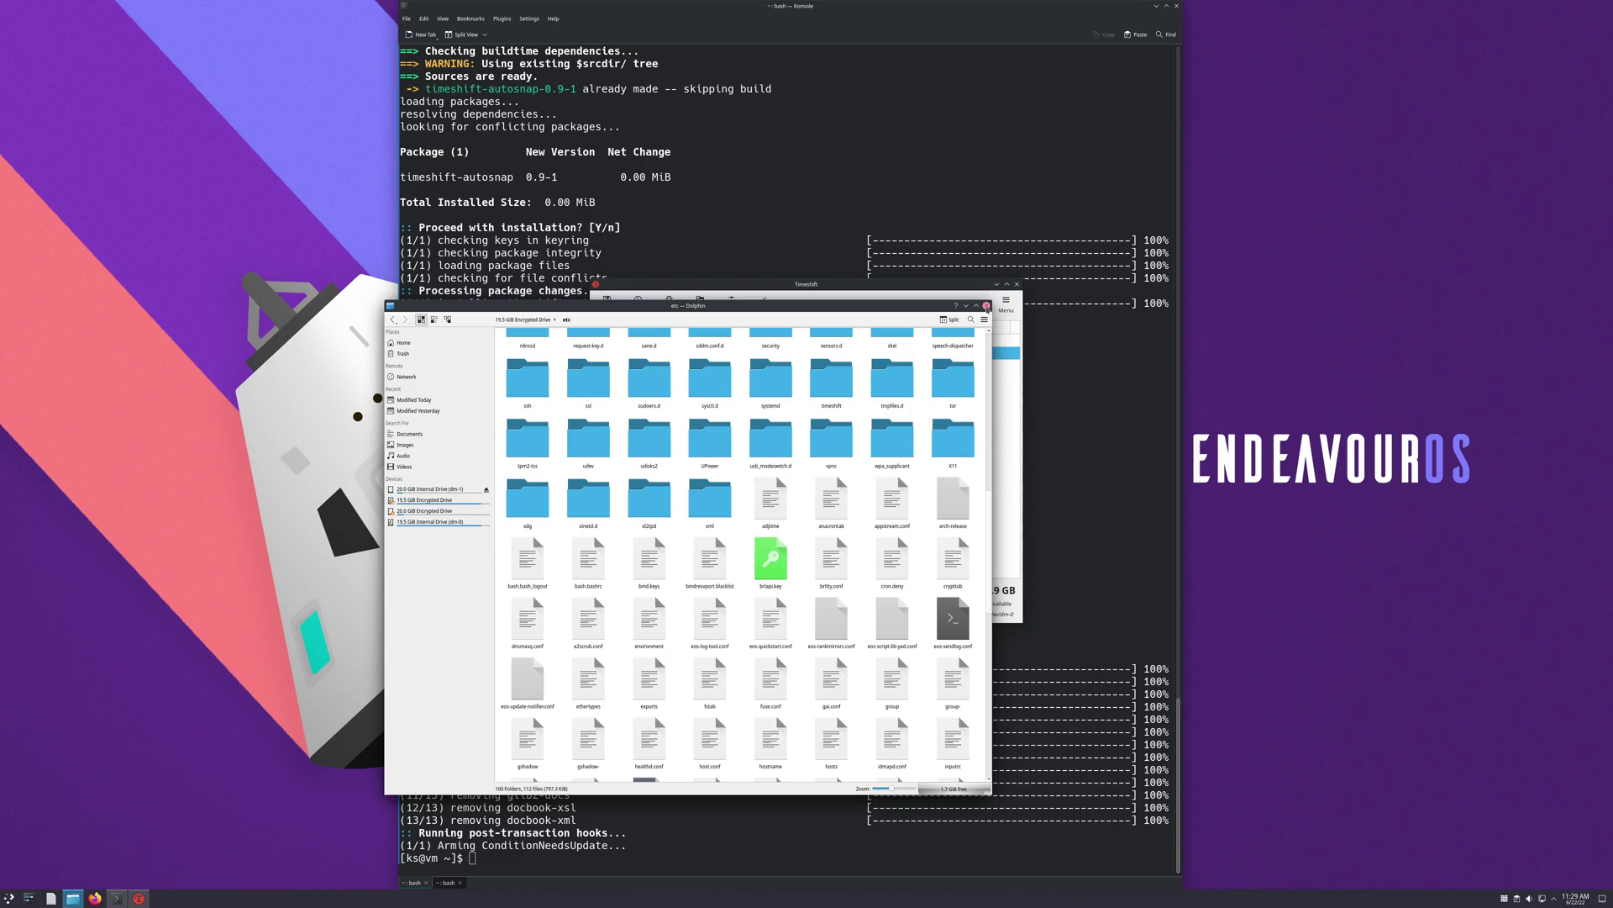
click(986, 305)
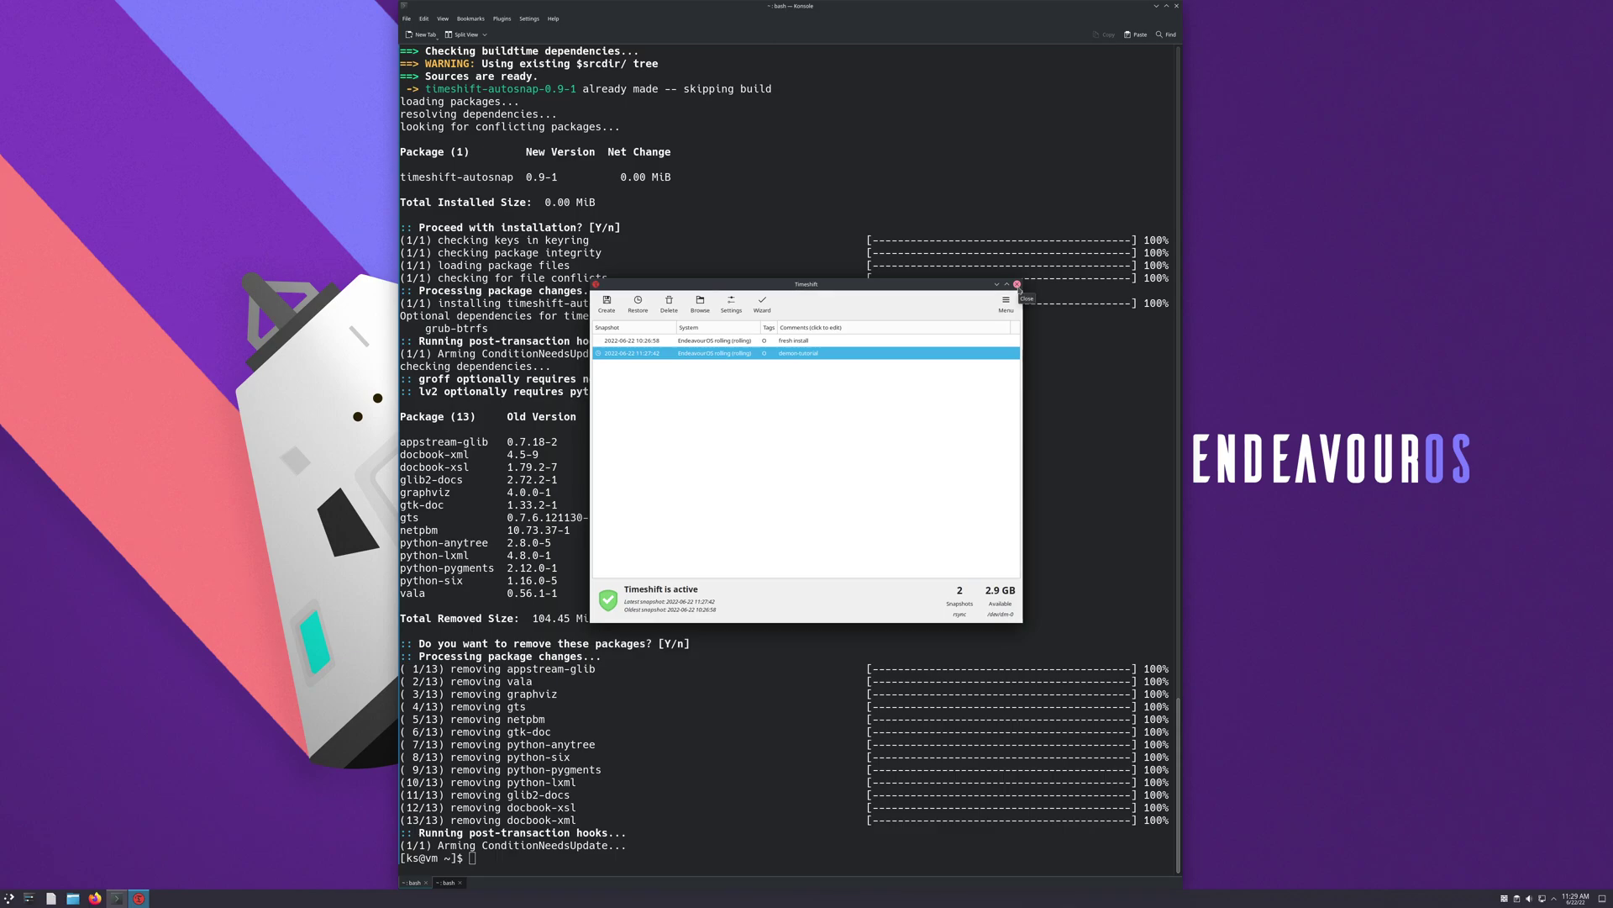
Step: Close Timeshift, clear the terminal and display the output of sudo timeshift --help
click(1017, 285)
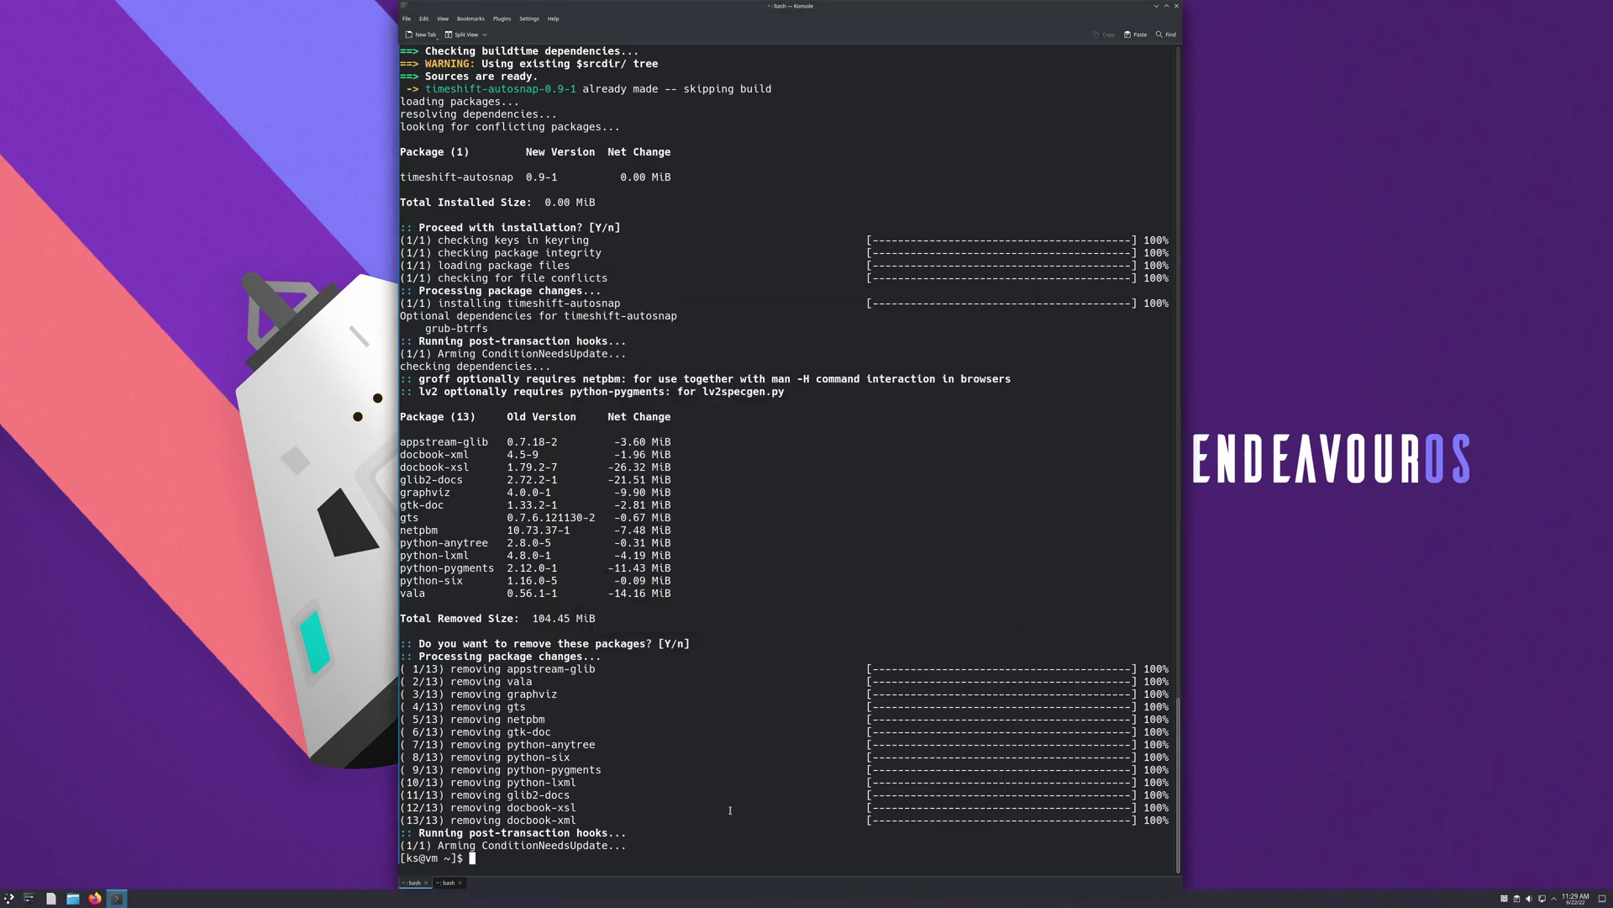
key(ctrl+l)
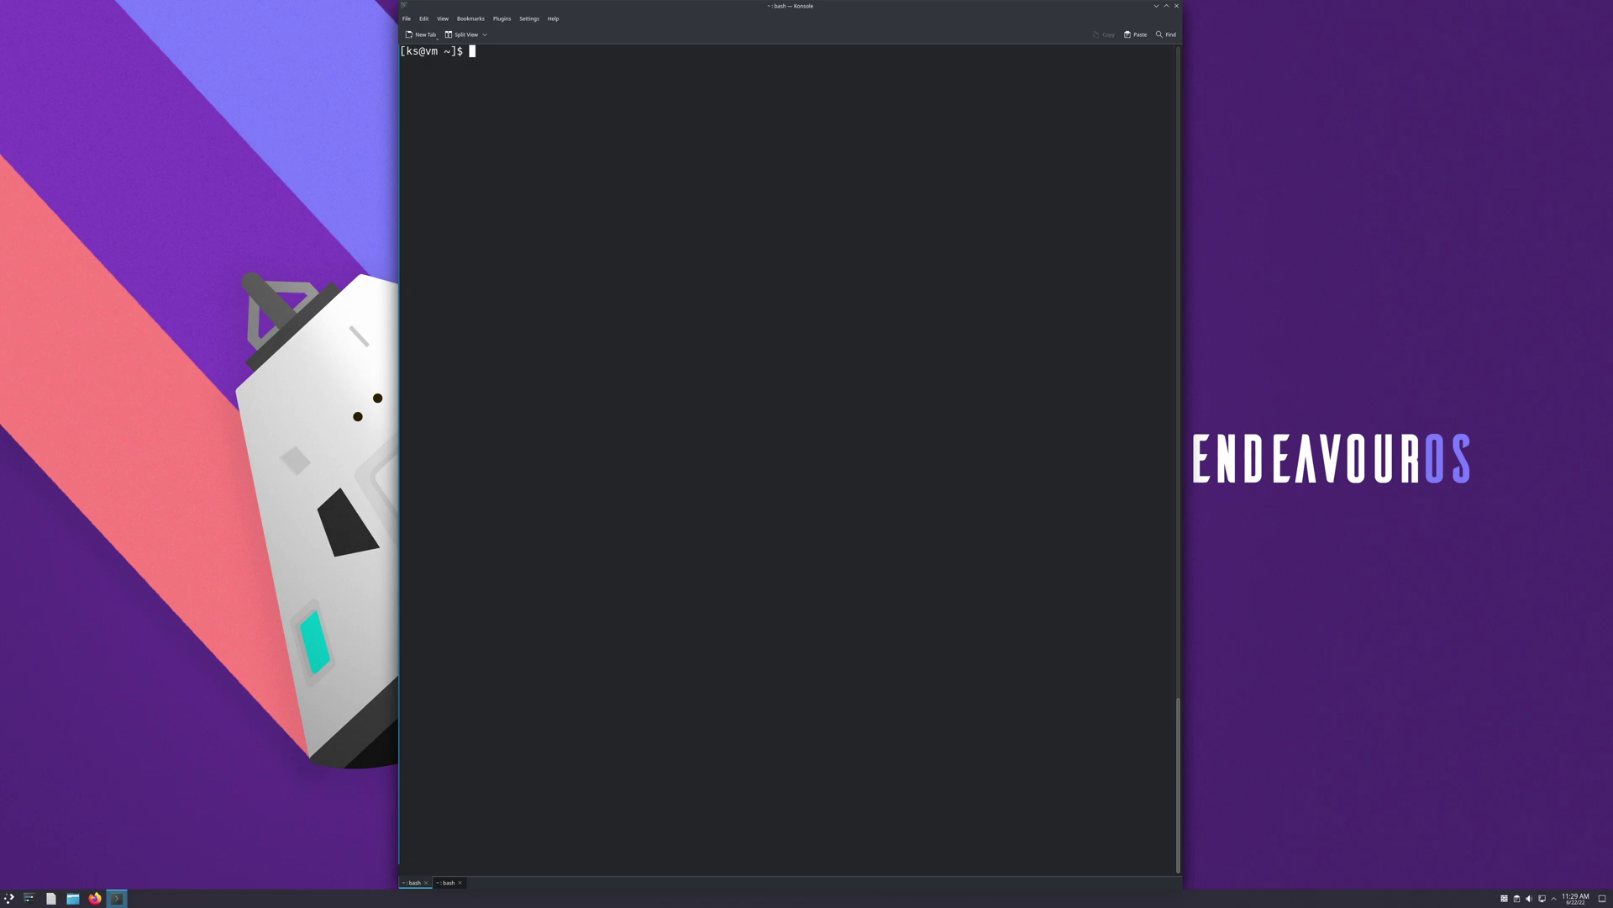
text(sudo timeshift --help)
key(Return)
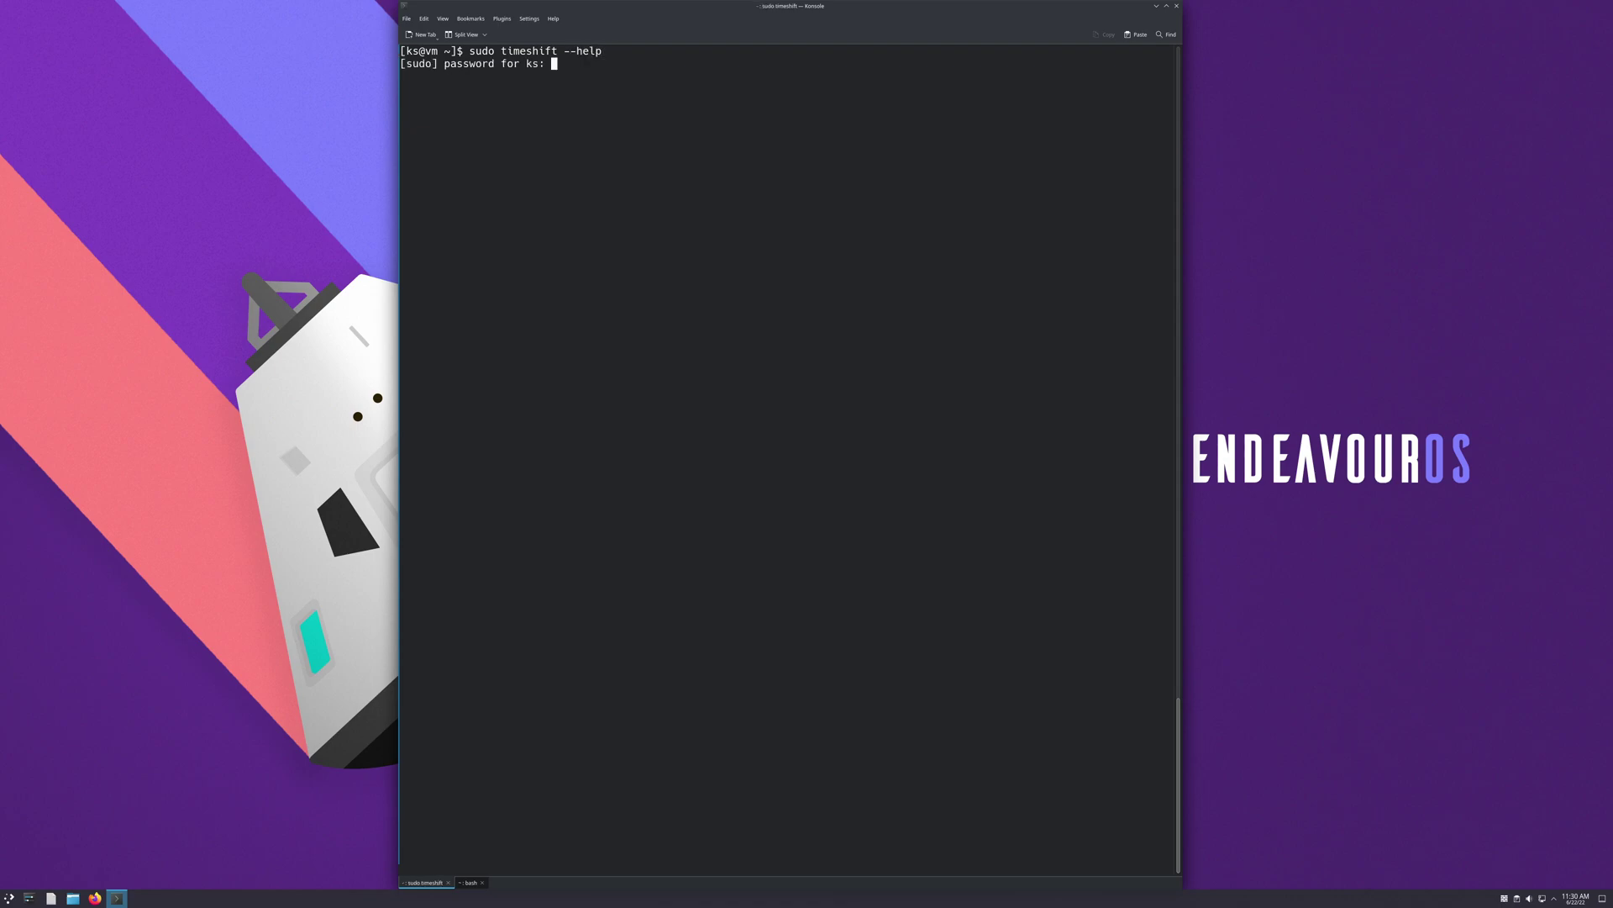
key(Return)
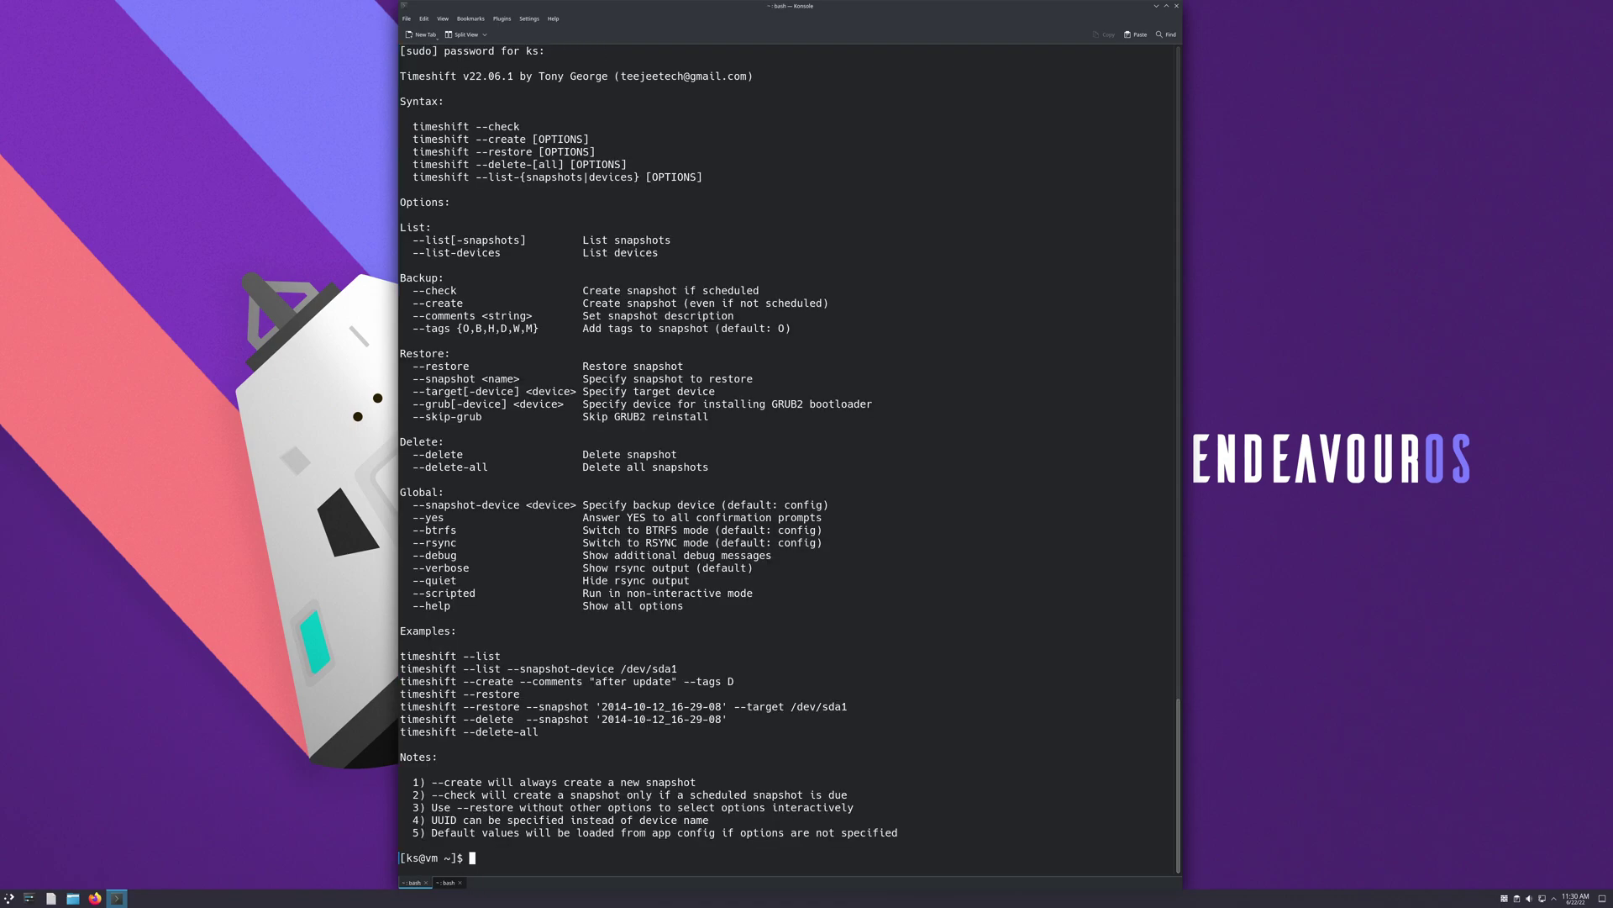
scroll(567, 634, up, 10)
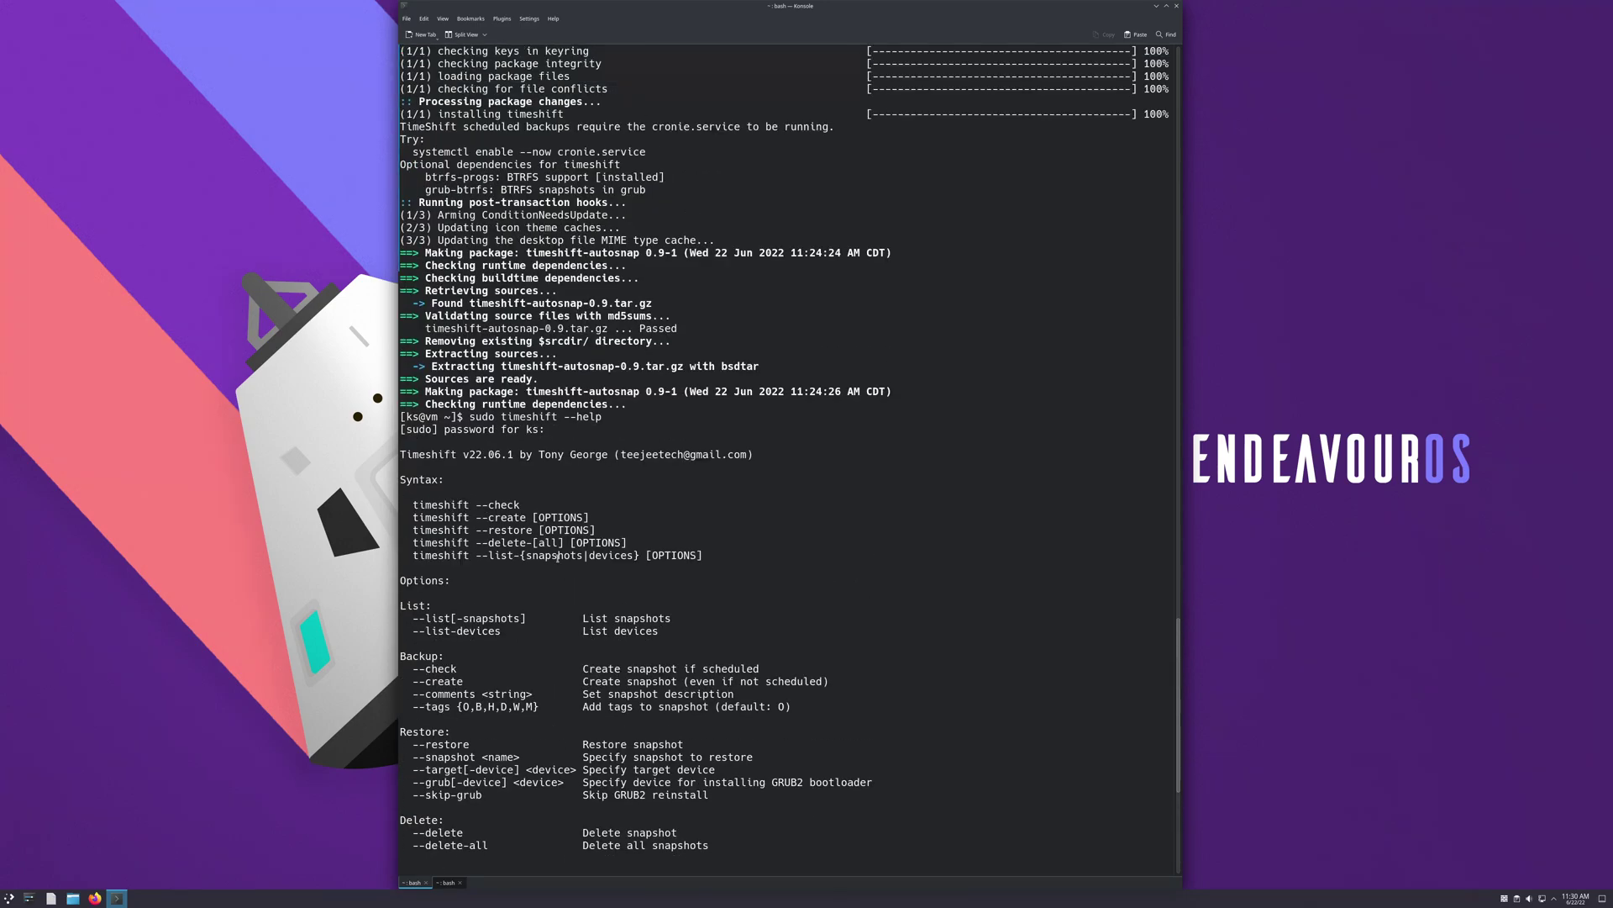
scroll(554, 556, down, 10)
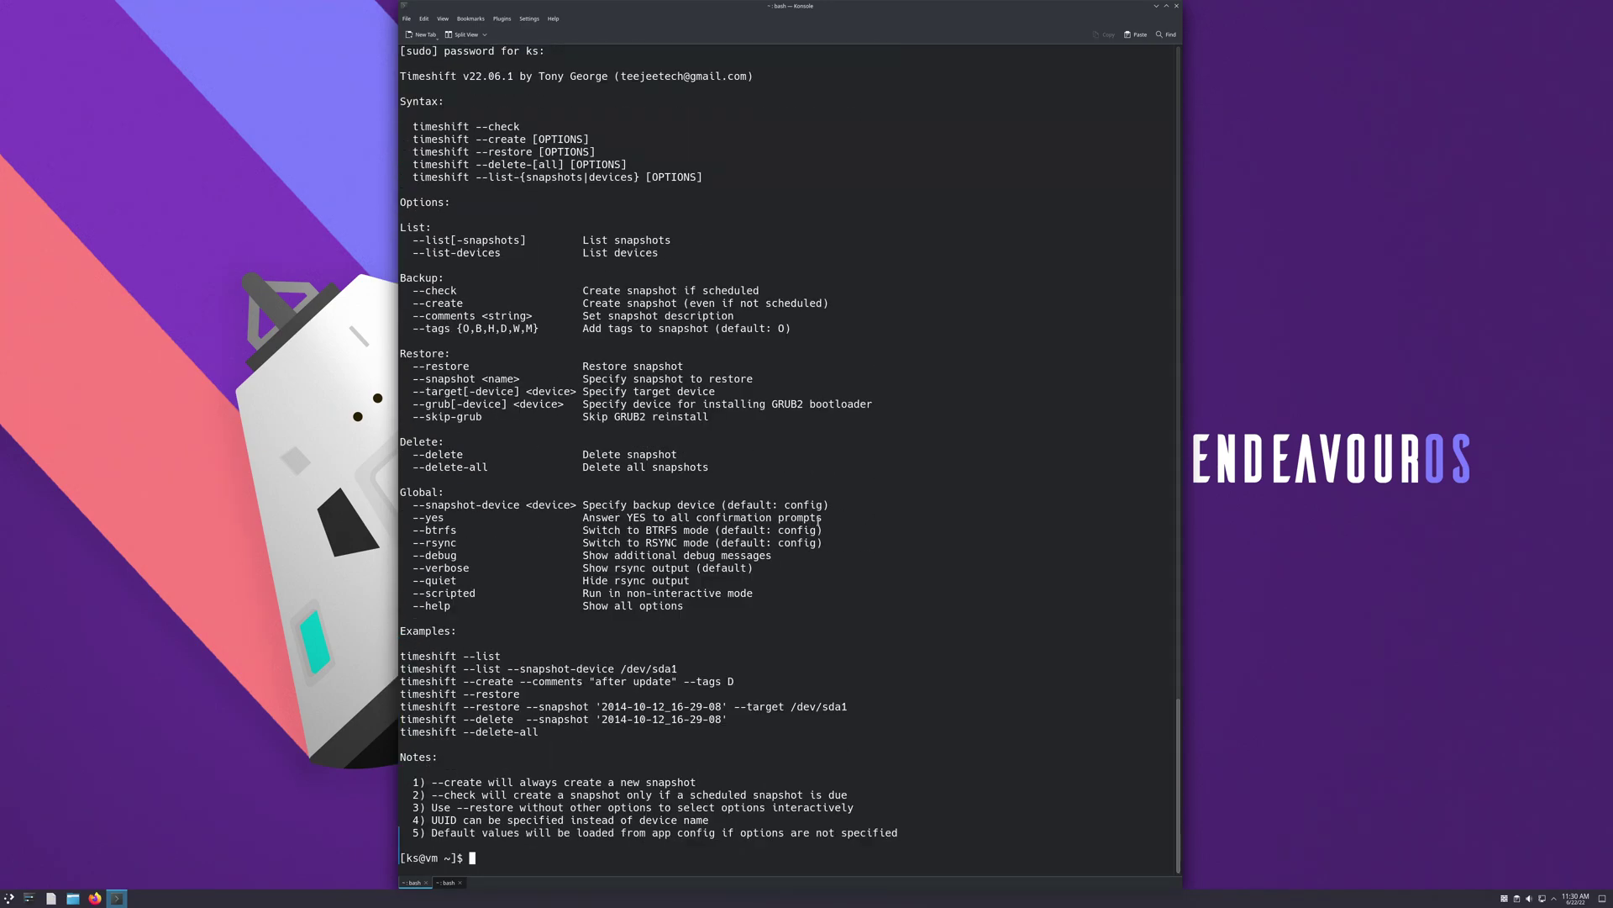
Step: Read through the timeshift man page, quit it, and clear the terminal
text(man timeshift)
key(Return)
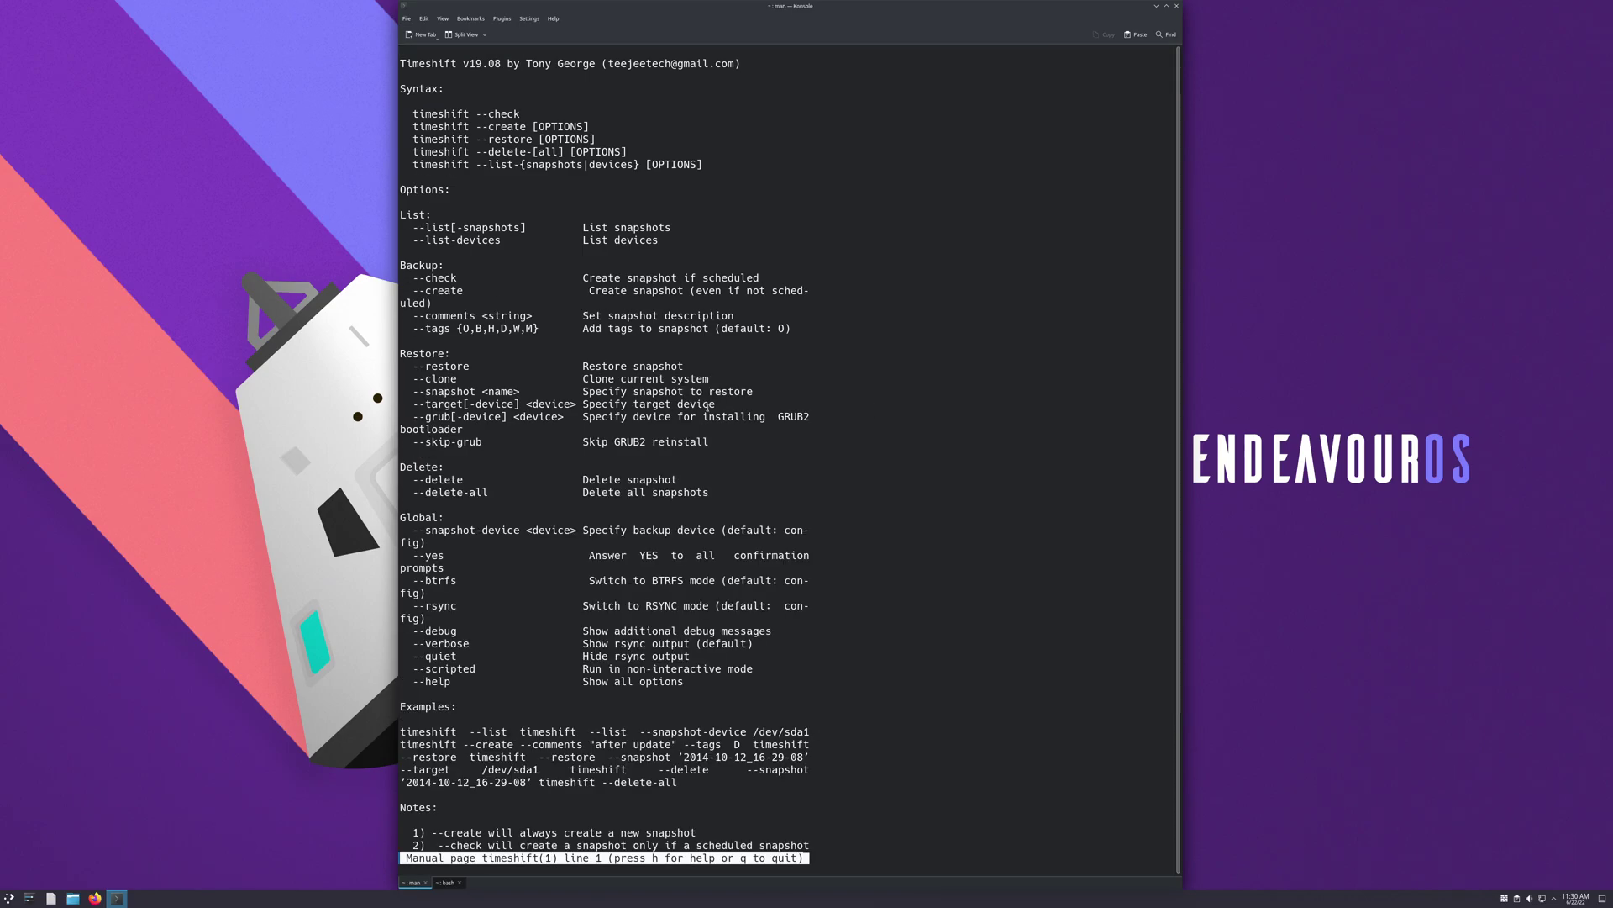
scroll(671, 478, down, 3)
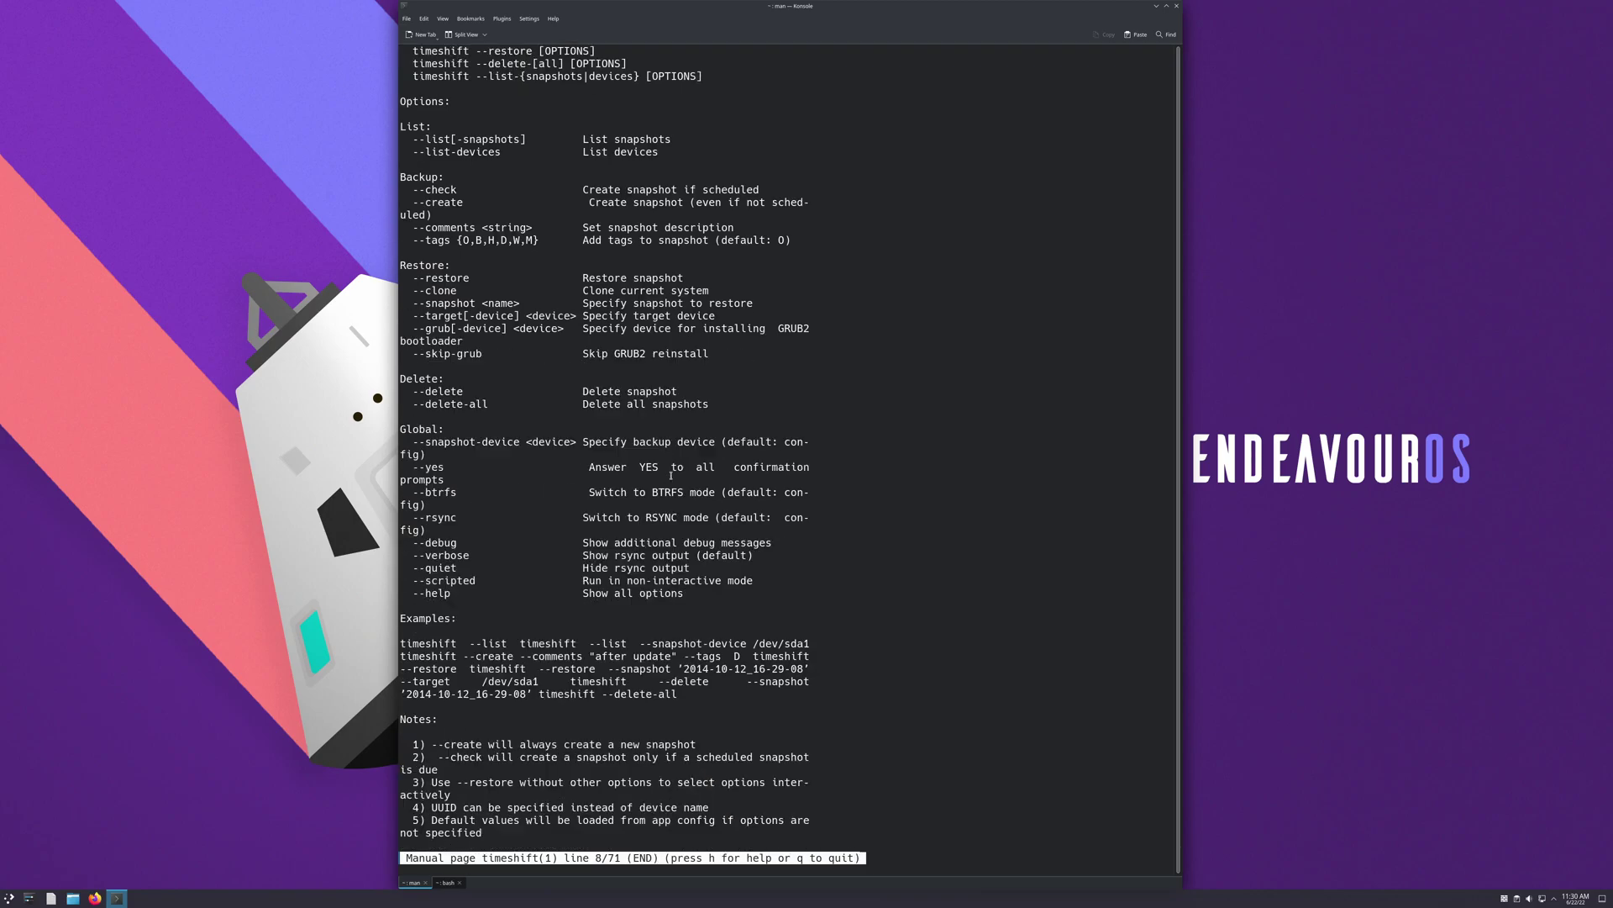
scroll(670, 476, up, 3)
scroll(669, 471, down, 3)
scroll(668, 467, up, 3)
key(q)
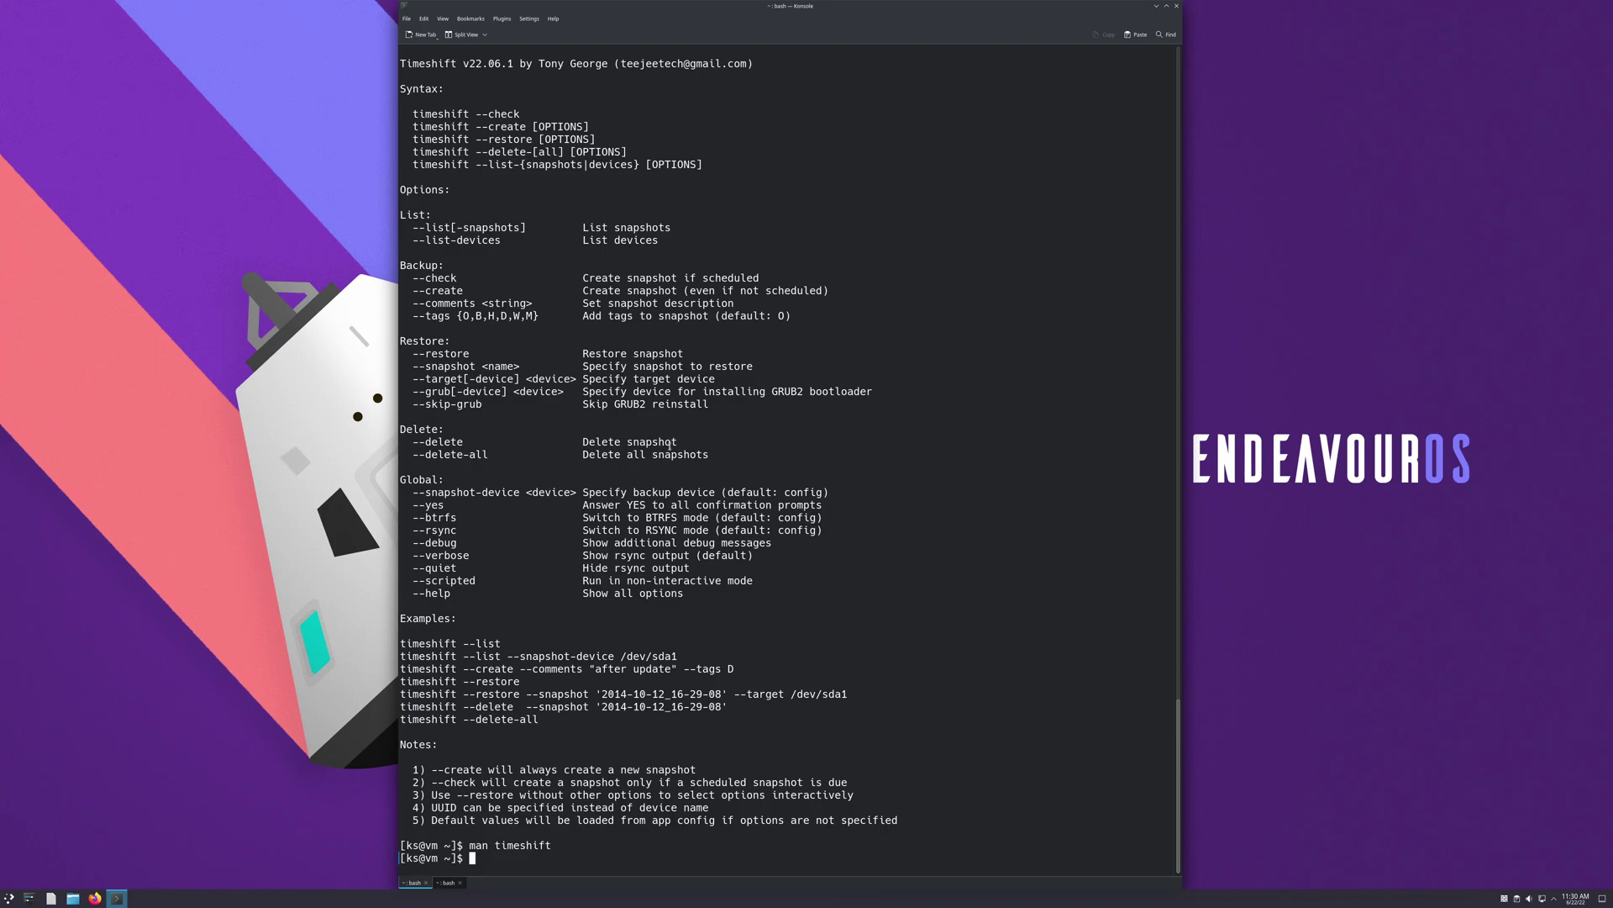
key(ctrl+l)
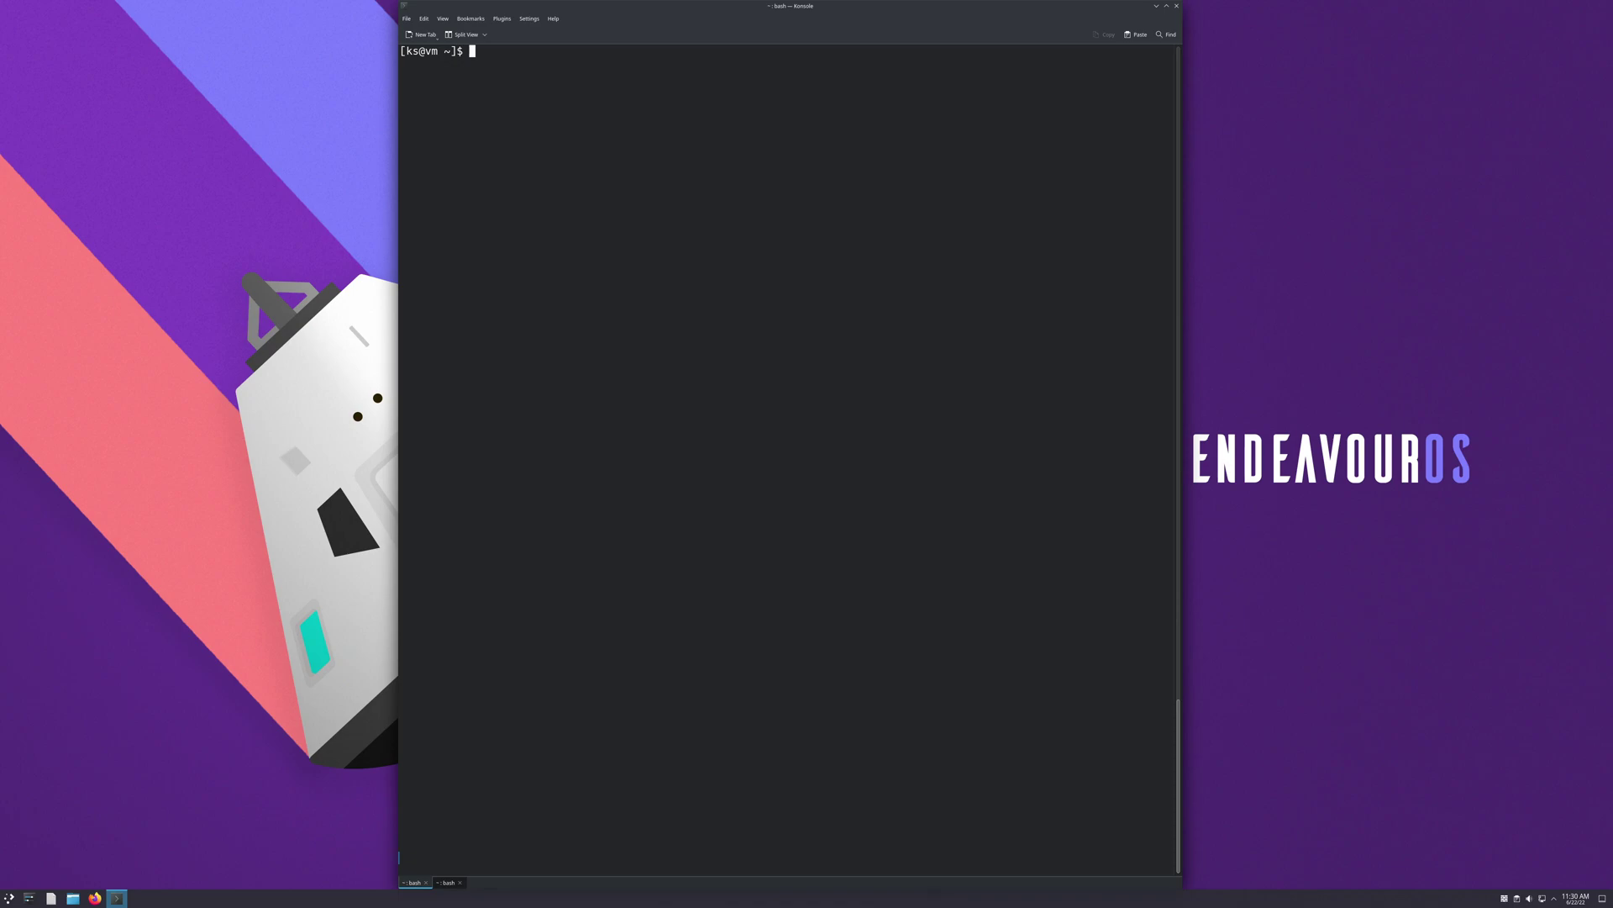
Step: List existing snapshots, then create a snapshot commented 'tutorial-democli' from the command line
text(sudo timeshift --list)
key(Return)
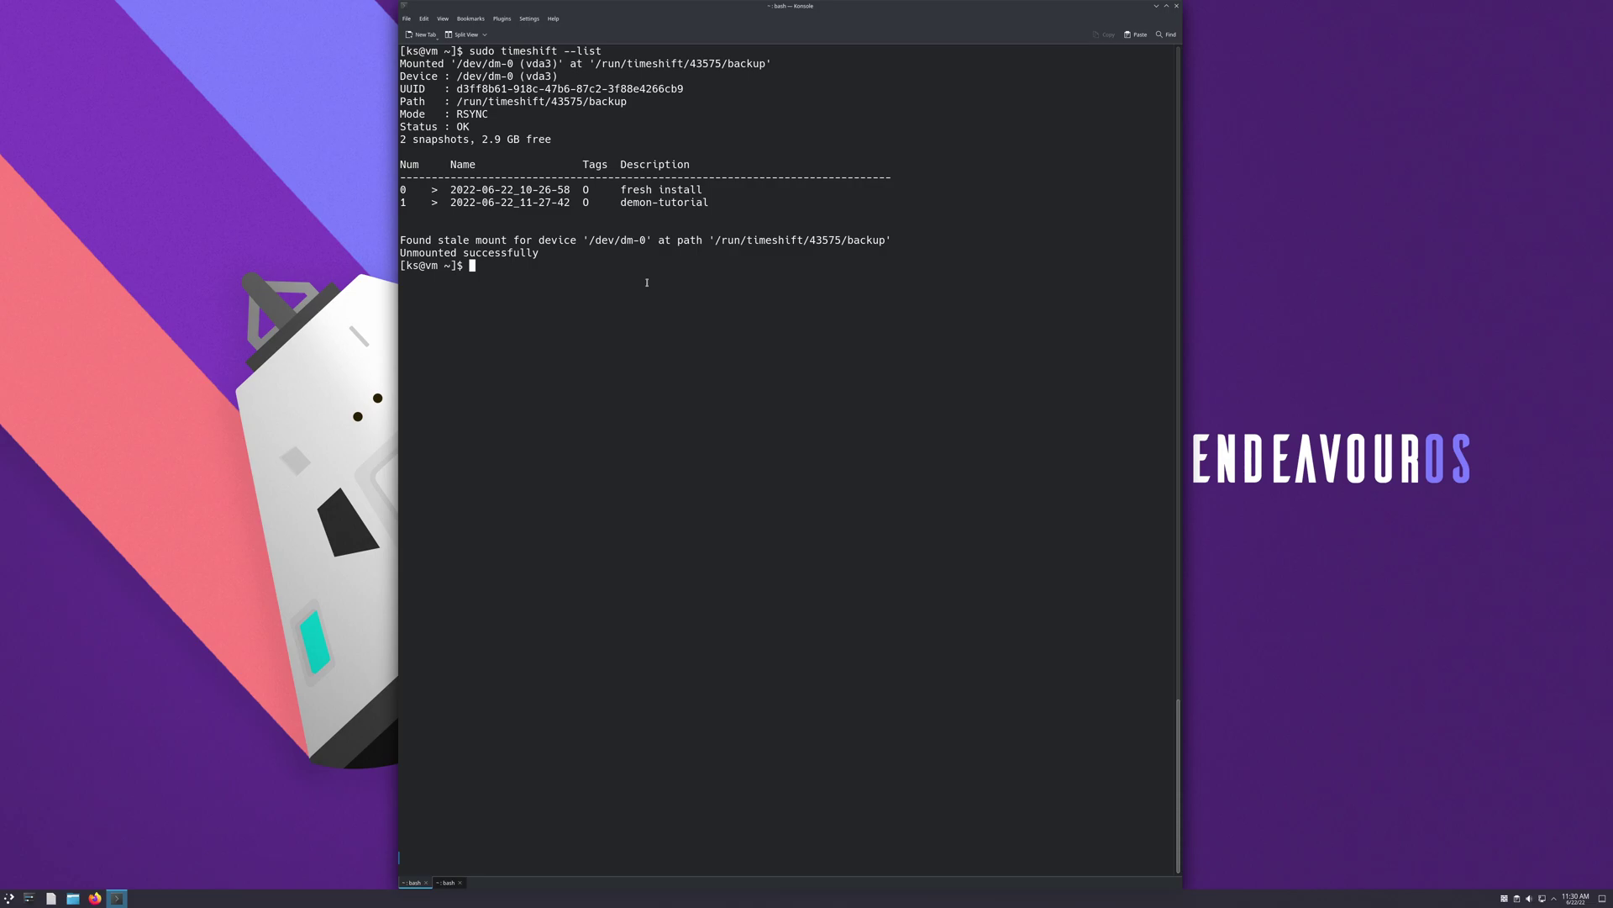
text(sudo timeshift --create --comment tutorial-)
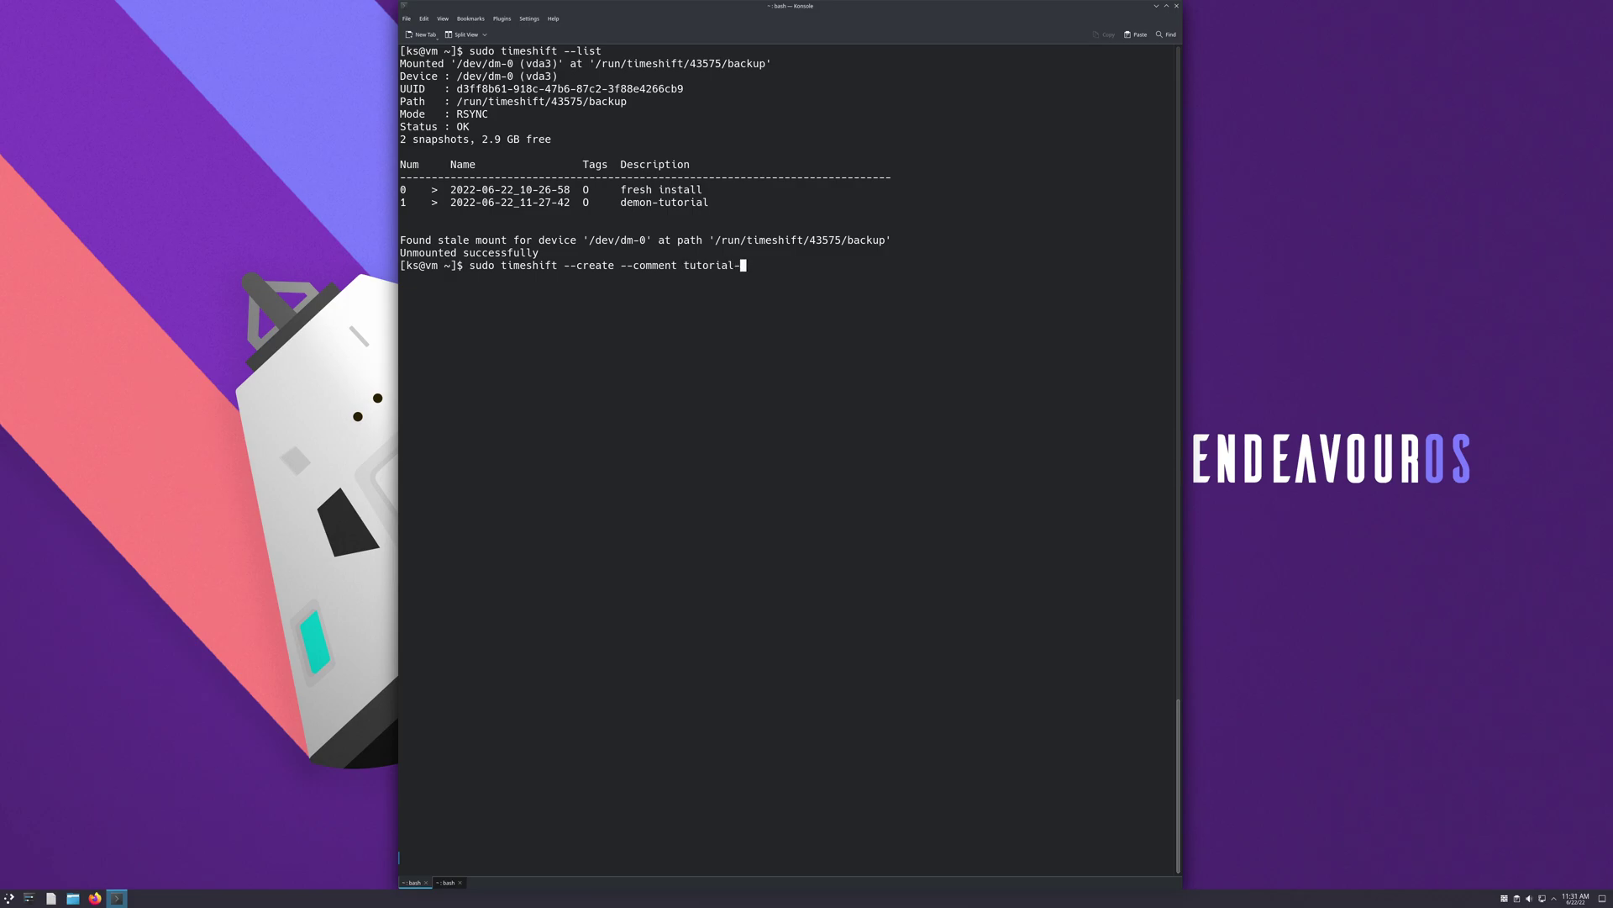
text(democli)
key(Return)
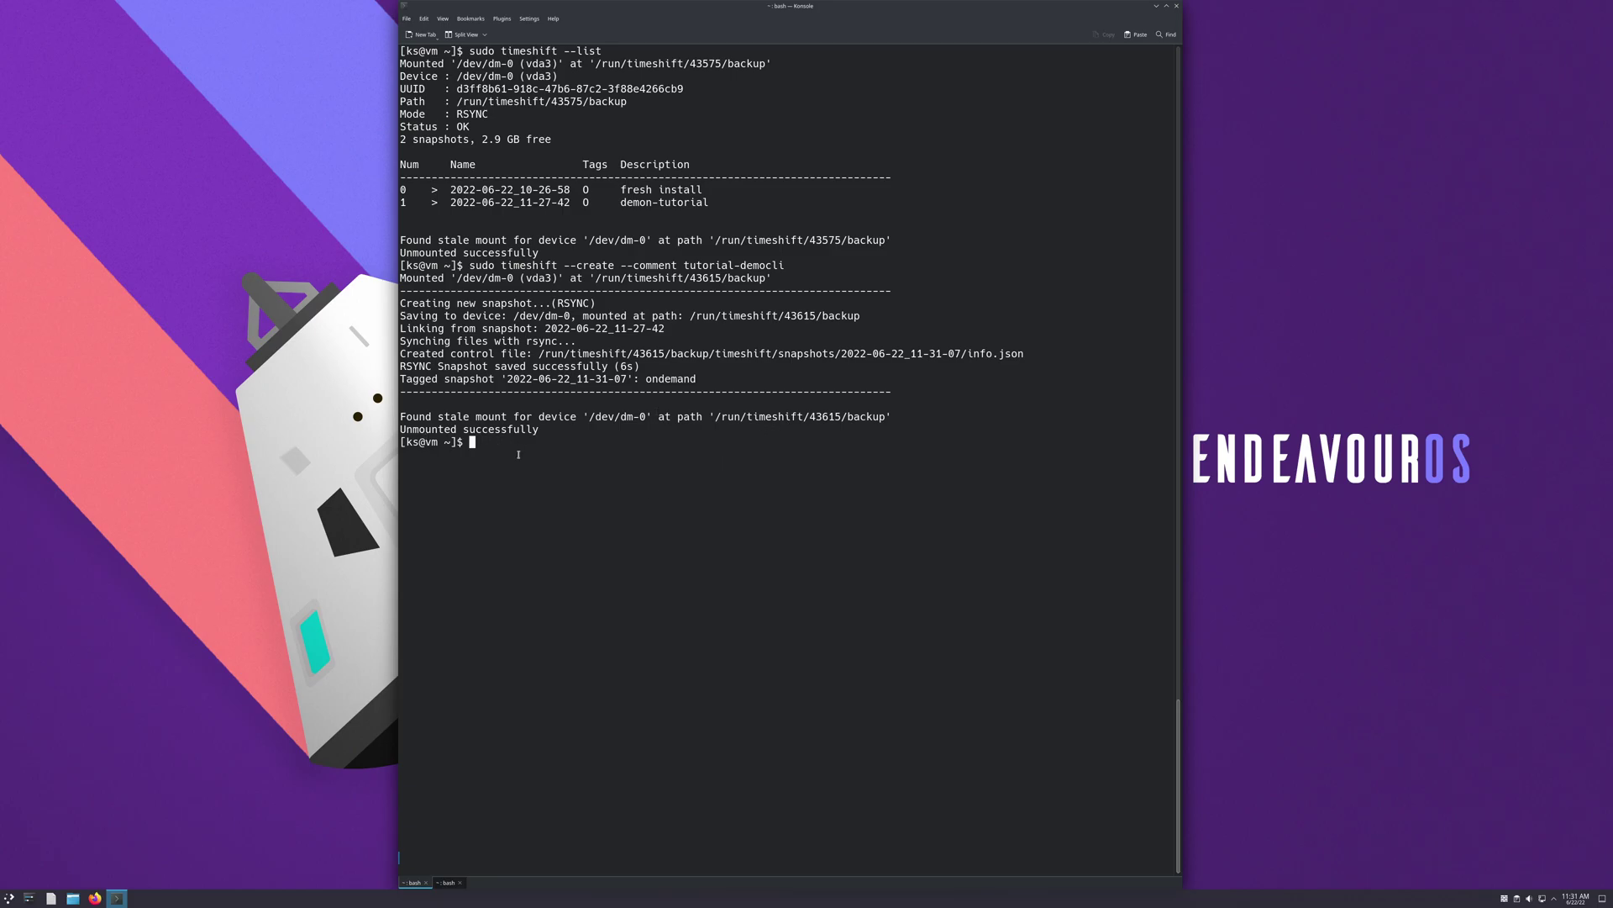
Step: List snapshots again to confirm three, including 2022-06-22_11-31-07
key(Up)
key(Up)
key(Return)
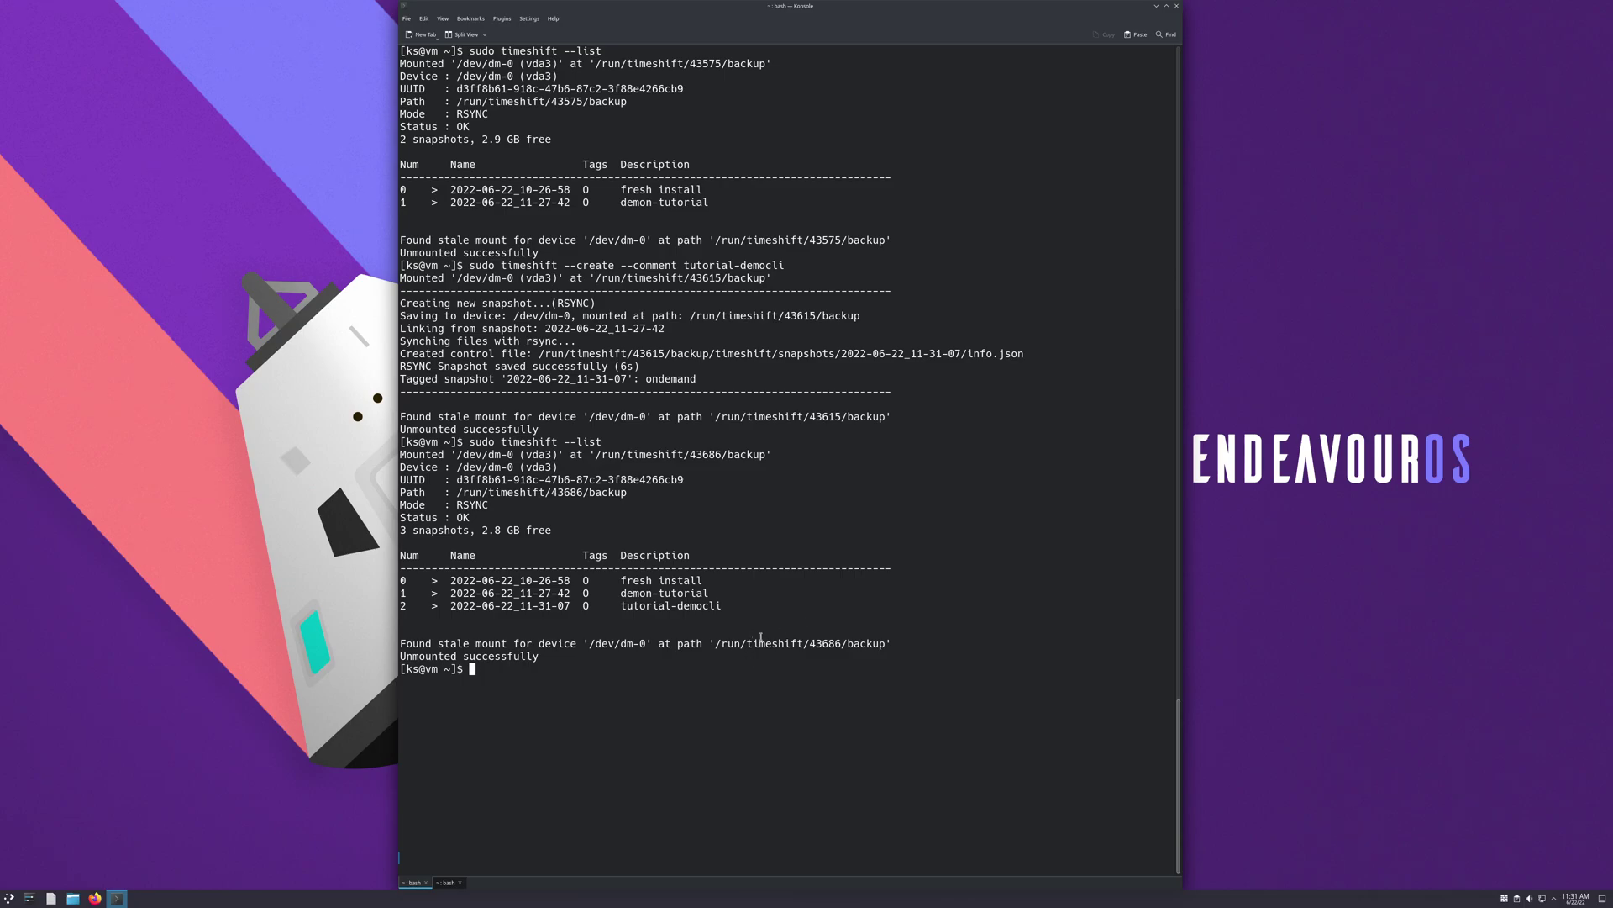
scroll(773, 645, up, 10)
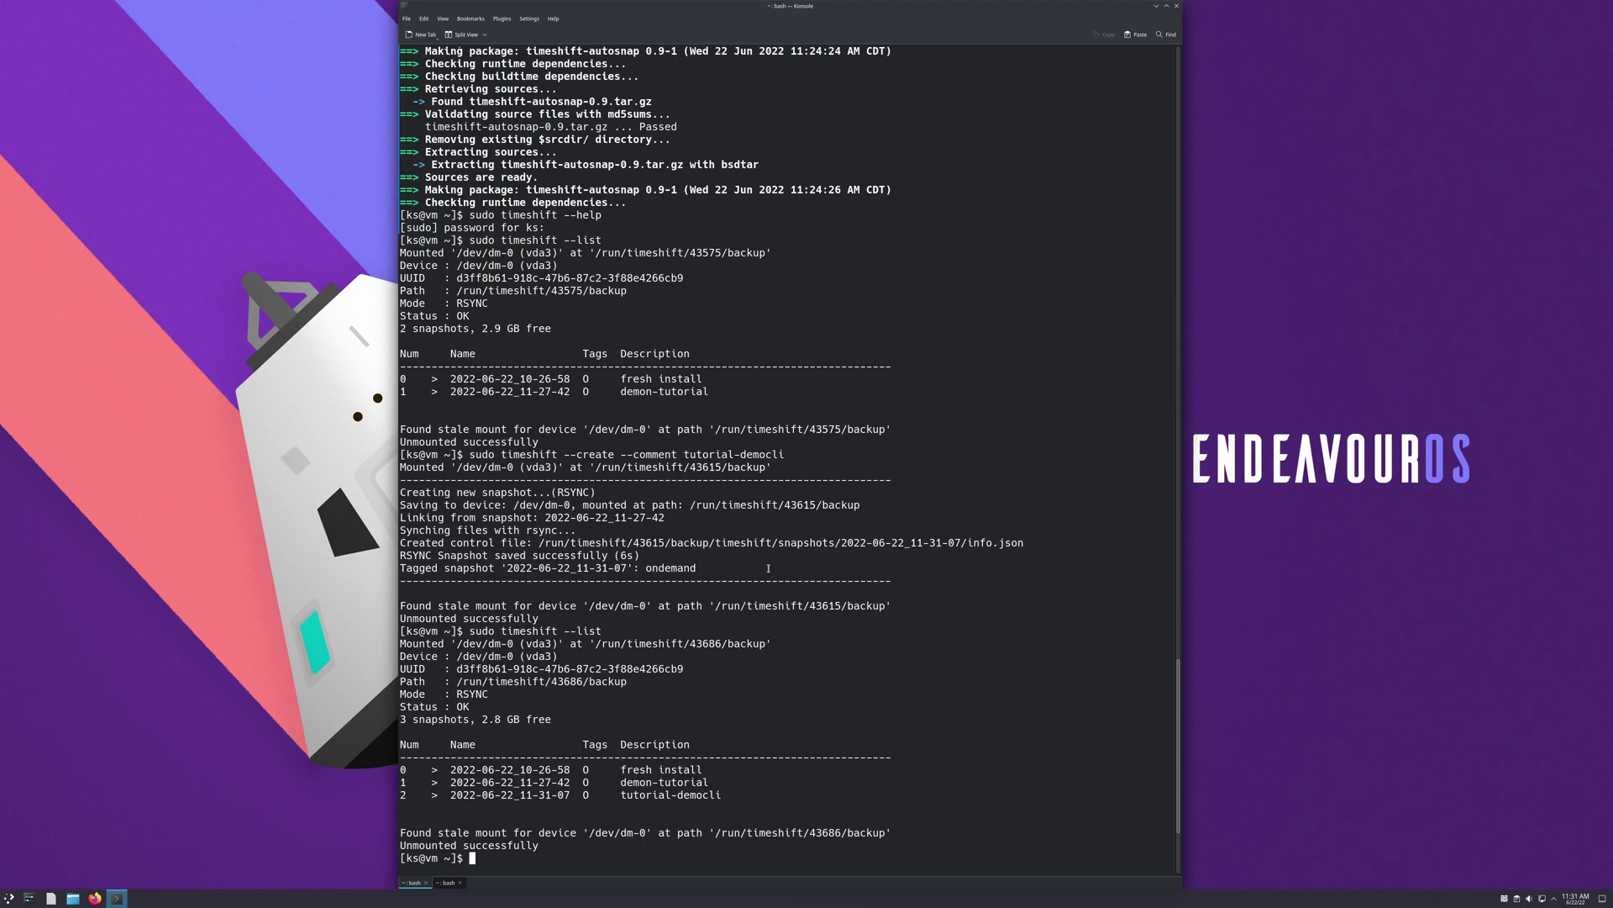
scroll(765, 588, down, 10)
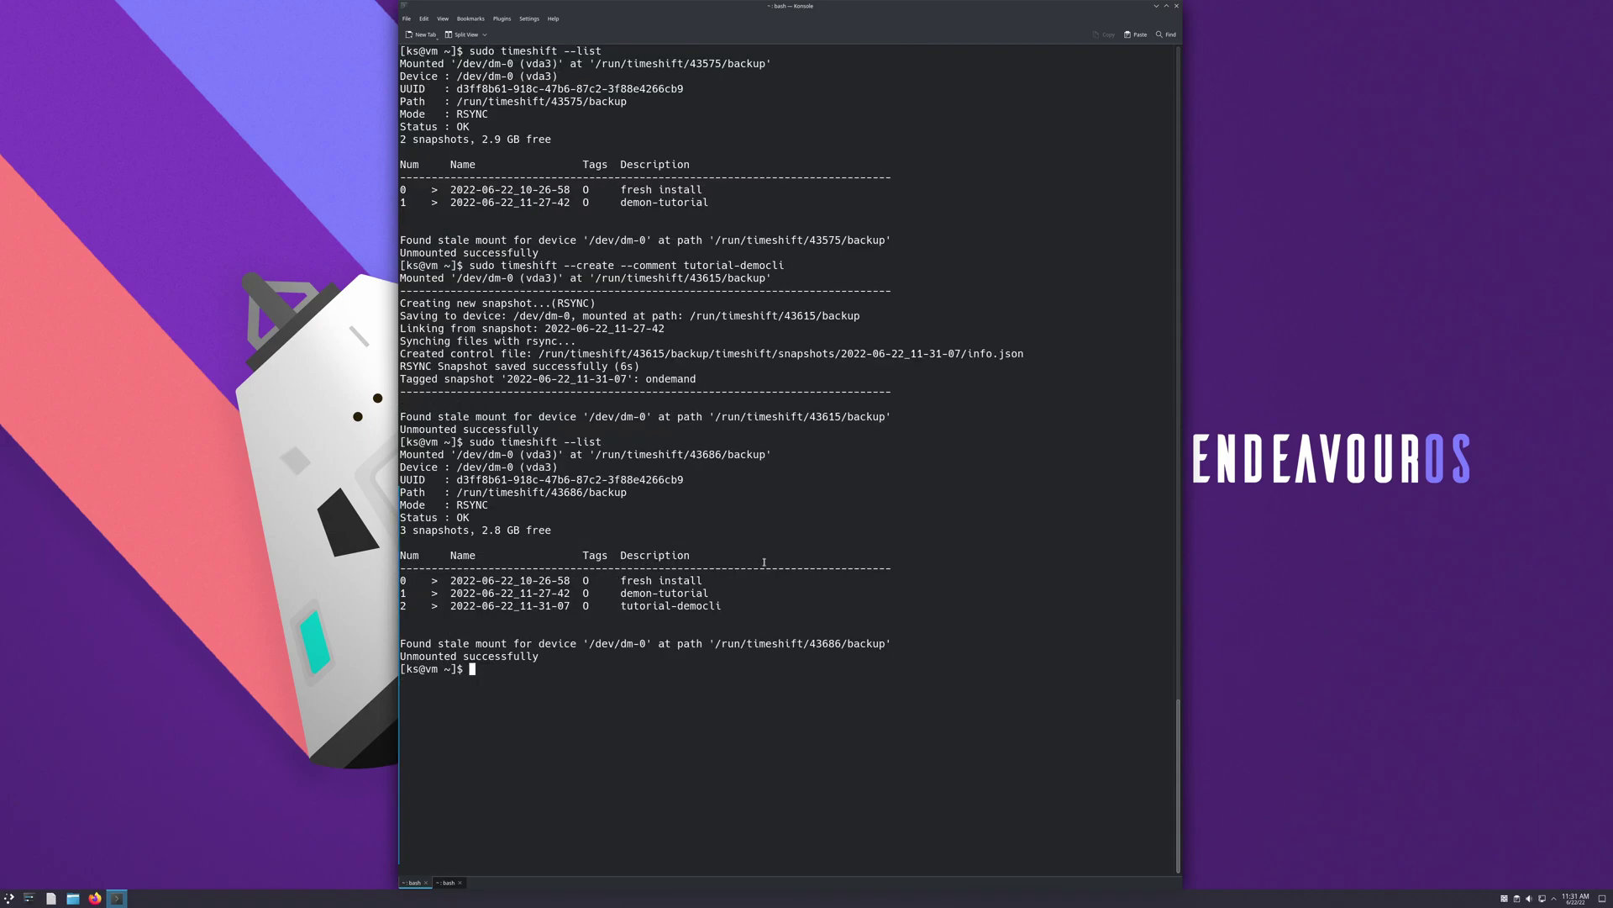
Step: Show timeshift help, start sudo timeshift --restore, abort it with Ctrl+C, and clear the screen
text(sudo timeshift --help)
key(Return)
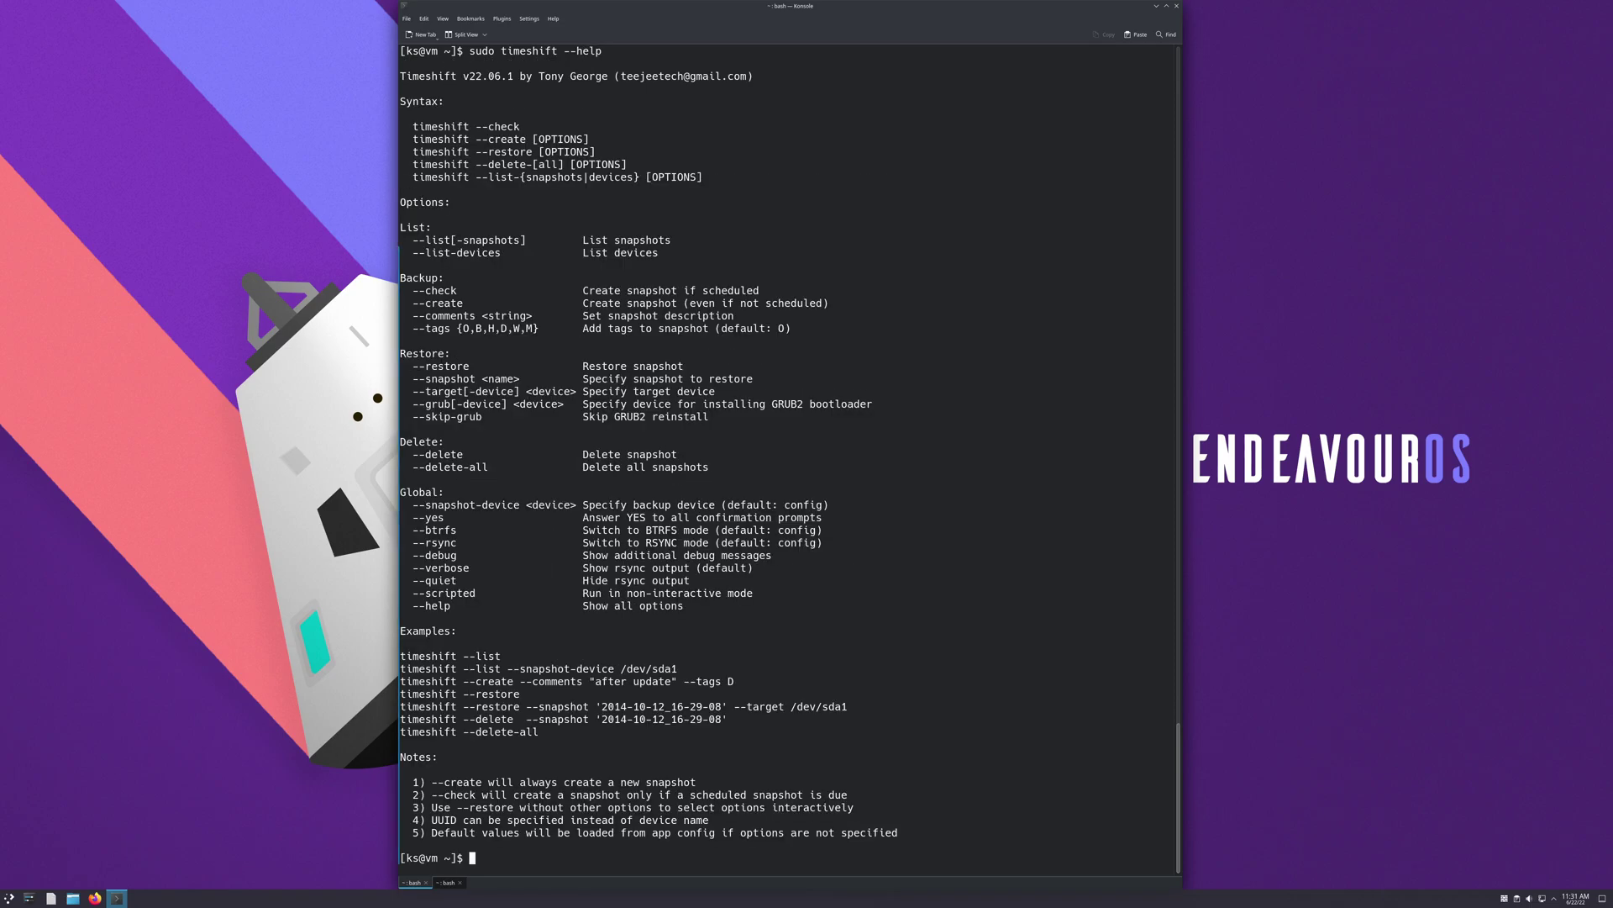
text(sudo timeshift --restore)
key(Return)
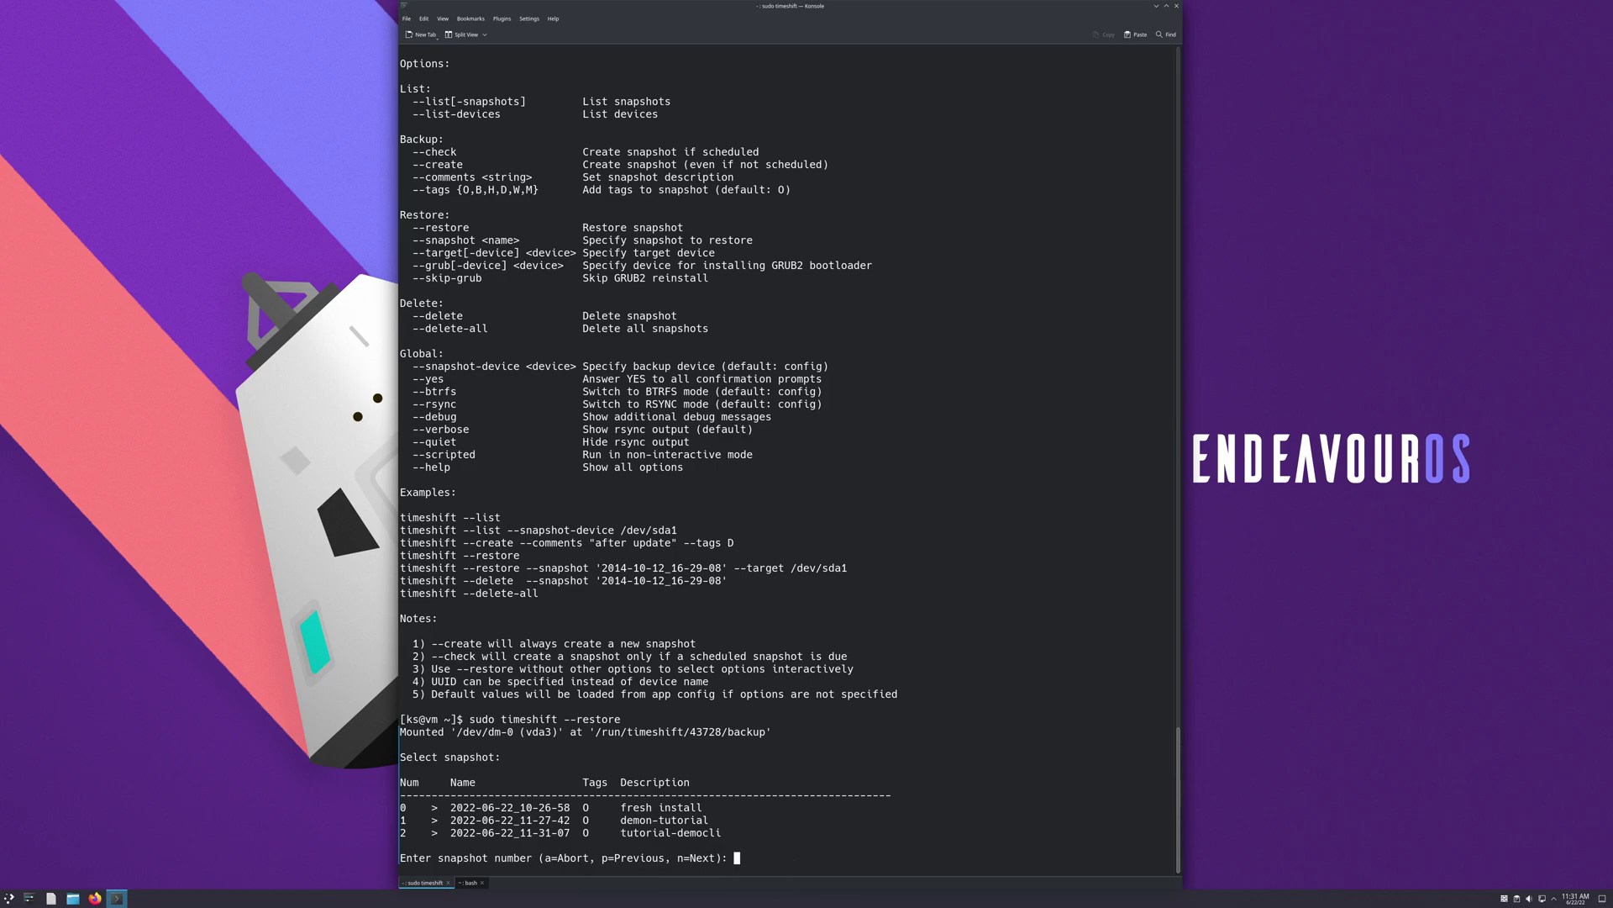
key(ctrl+c)
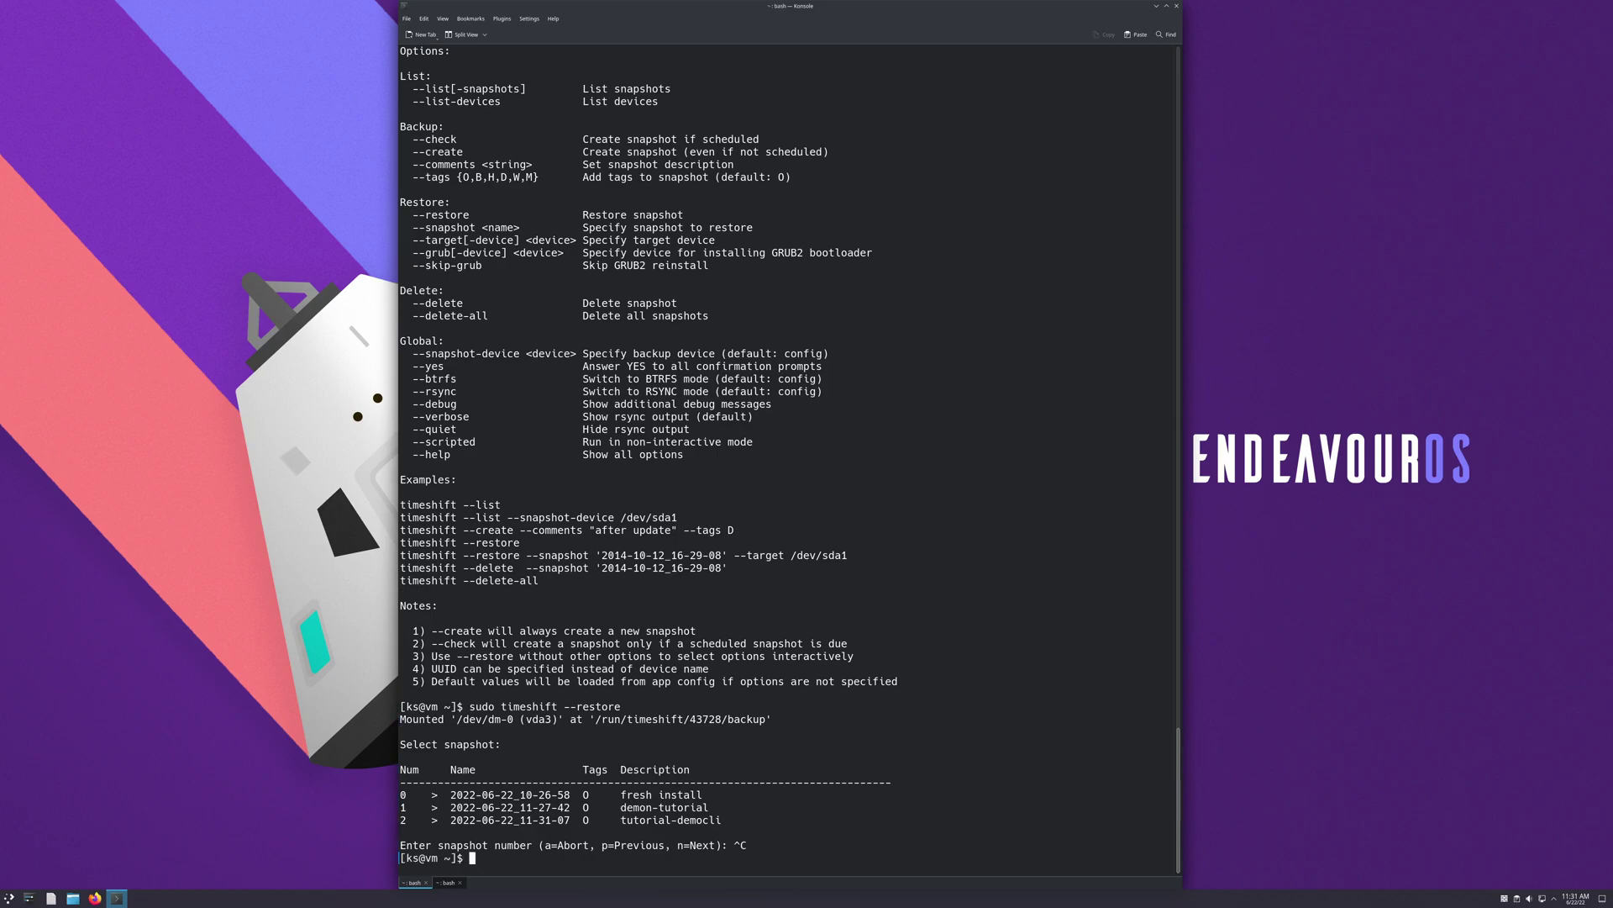
key(ctrl+l)
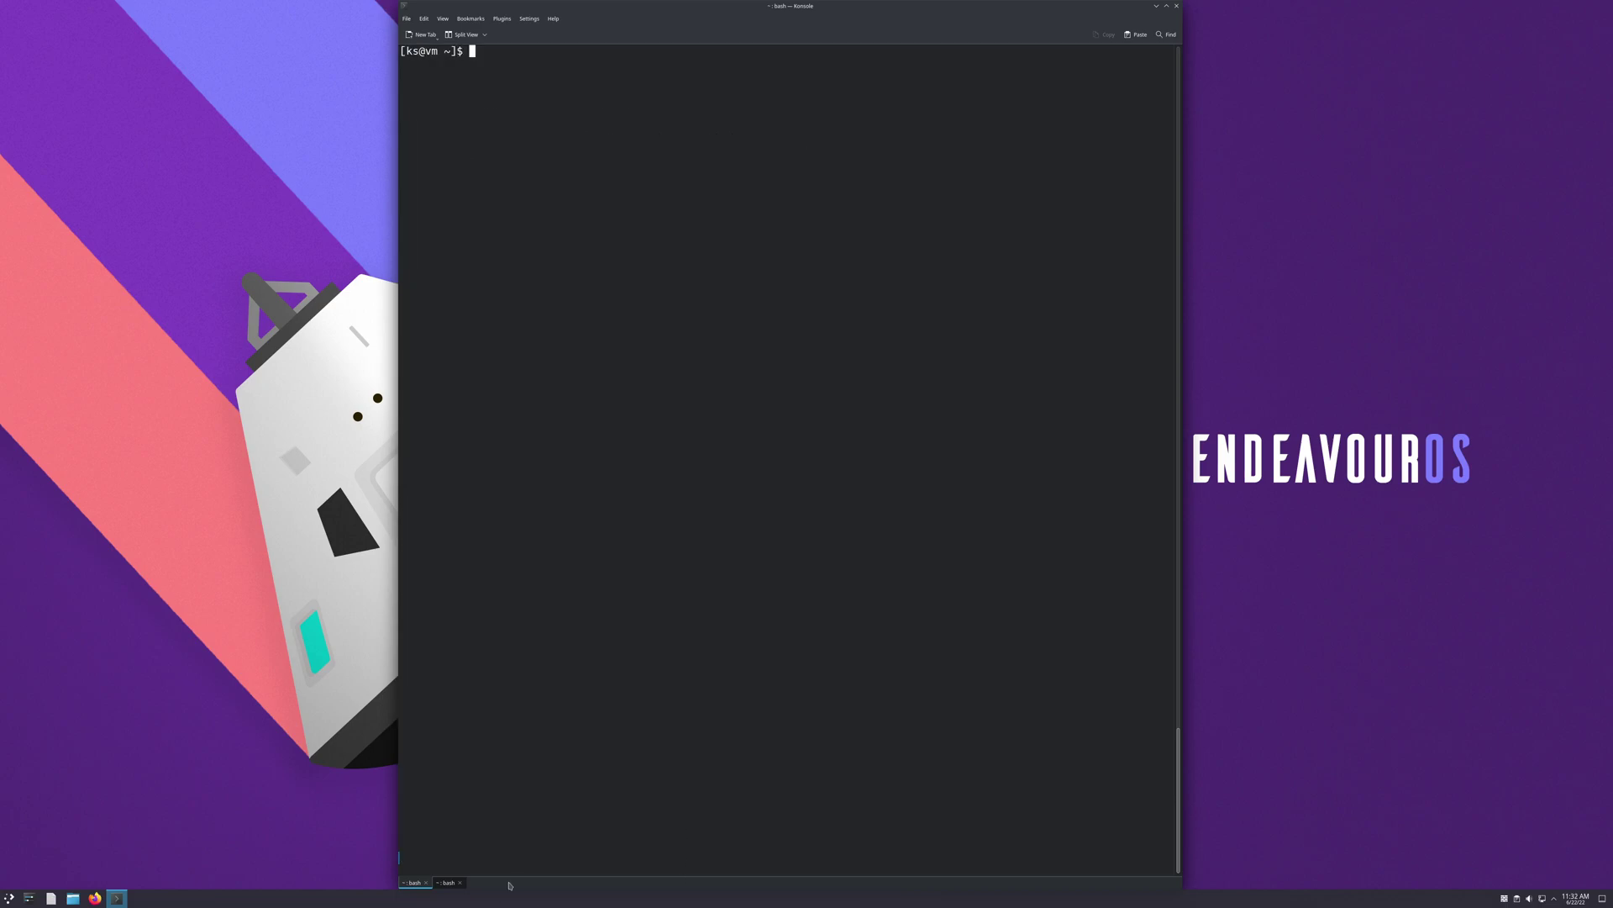
Step: Print the contents of 5things.txt in the second shell session
click(448, 883)
text(5)
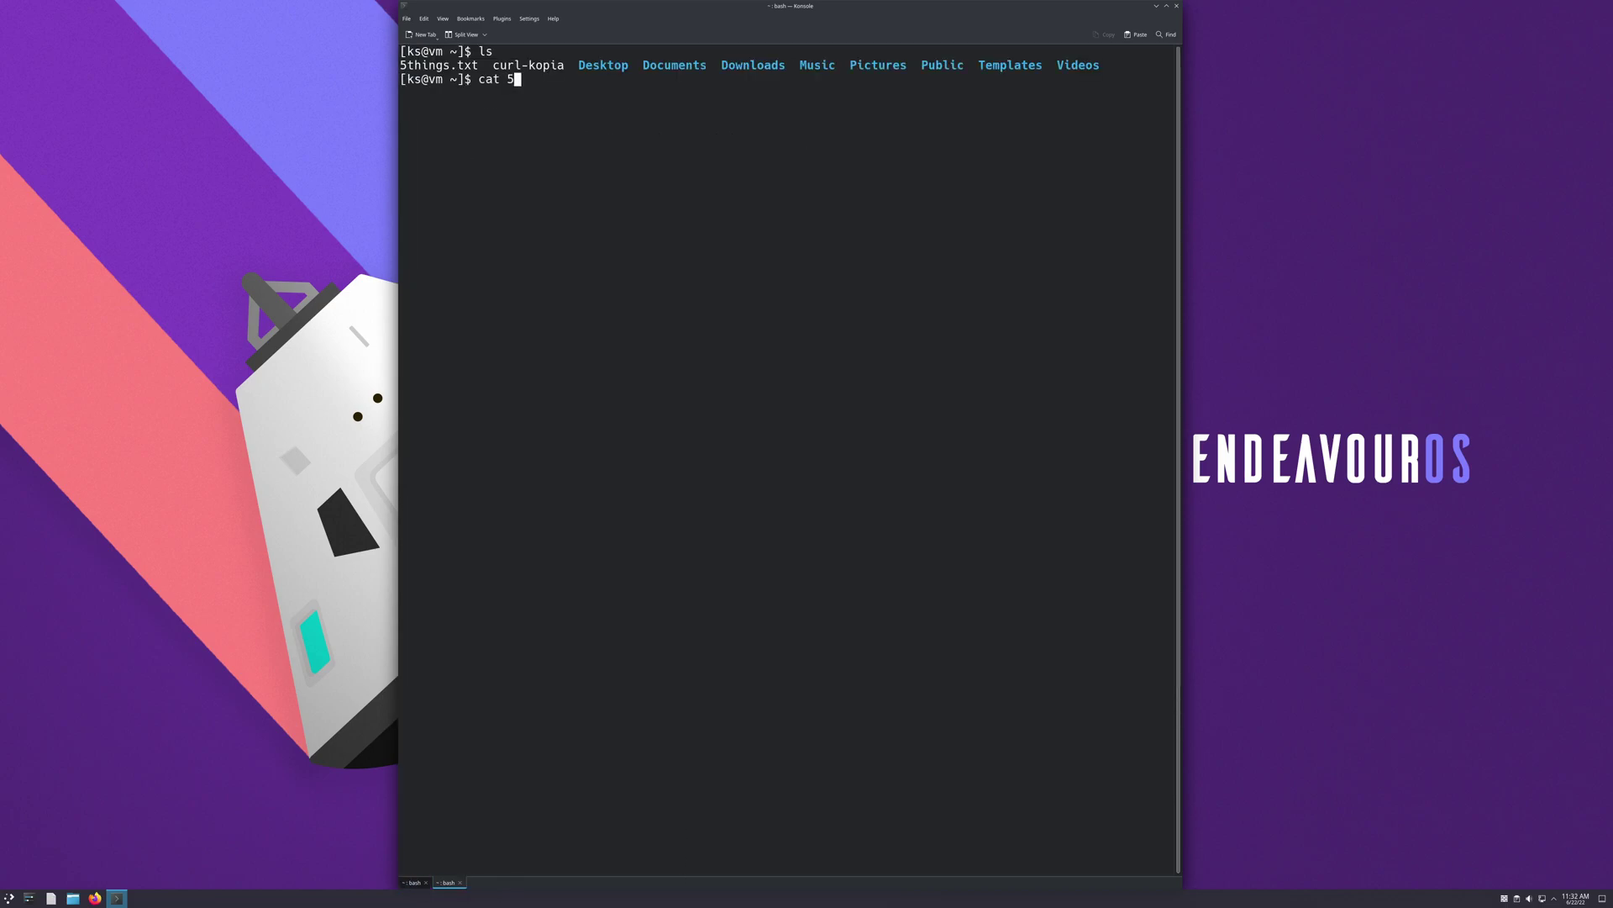
key(Tab)
key(Return)
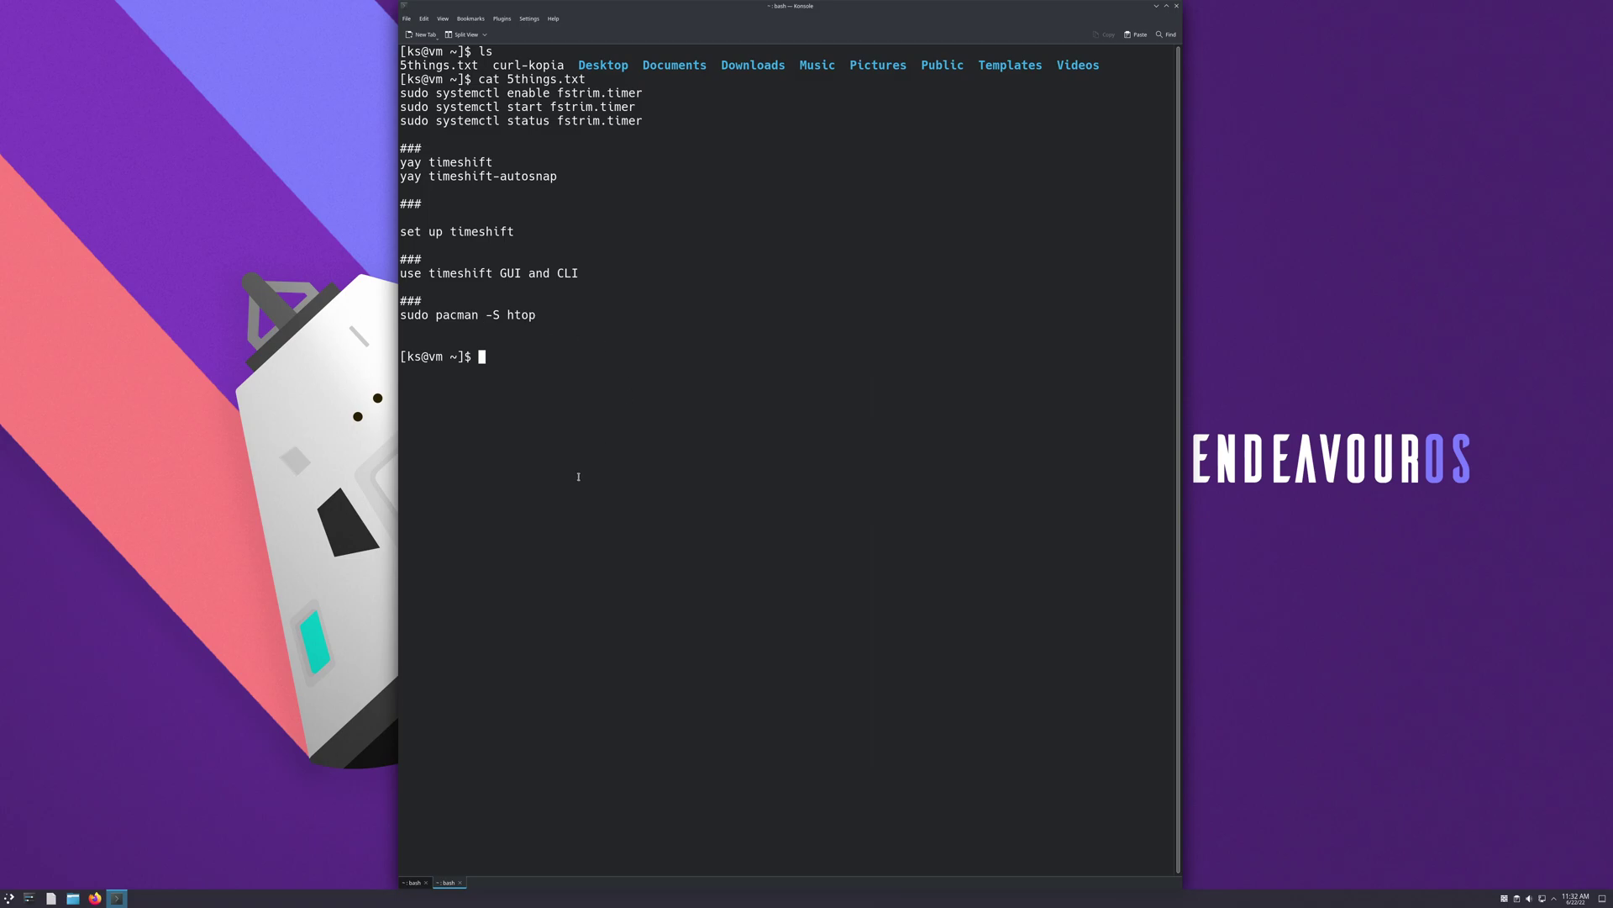
Step: In the first session, install htop with sudo pacman -S htop and launch it
click(413, 882)
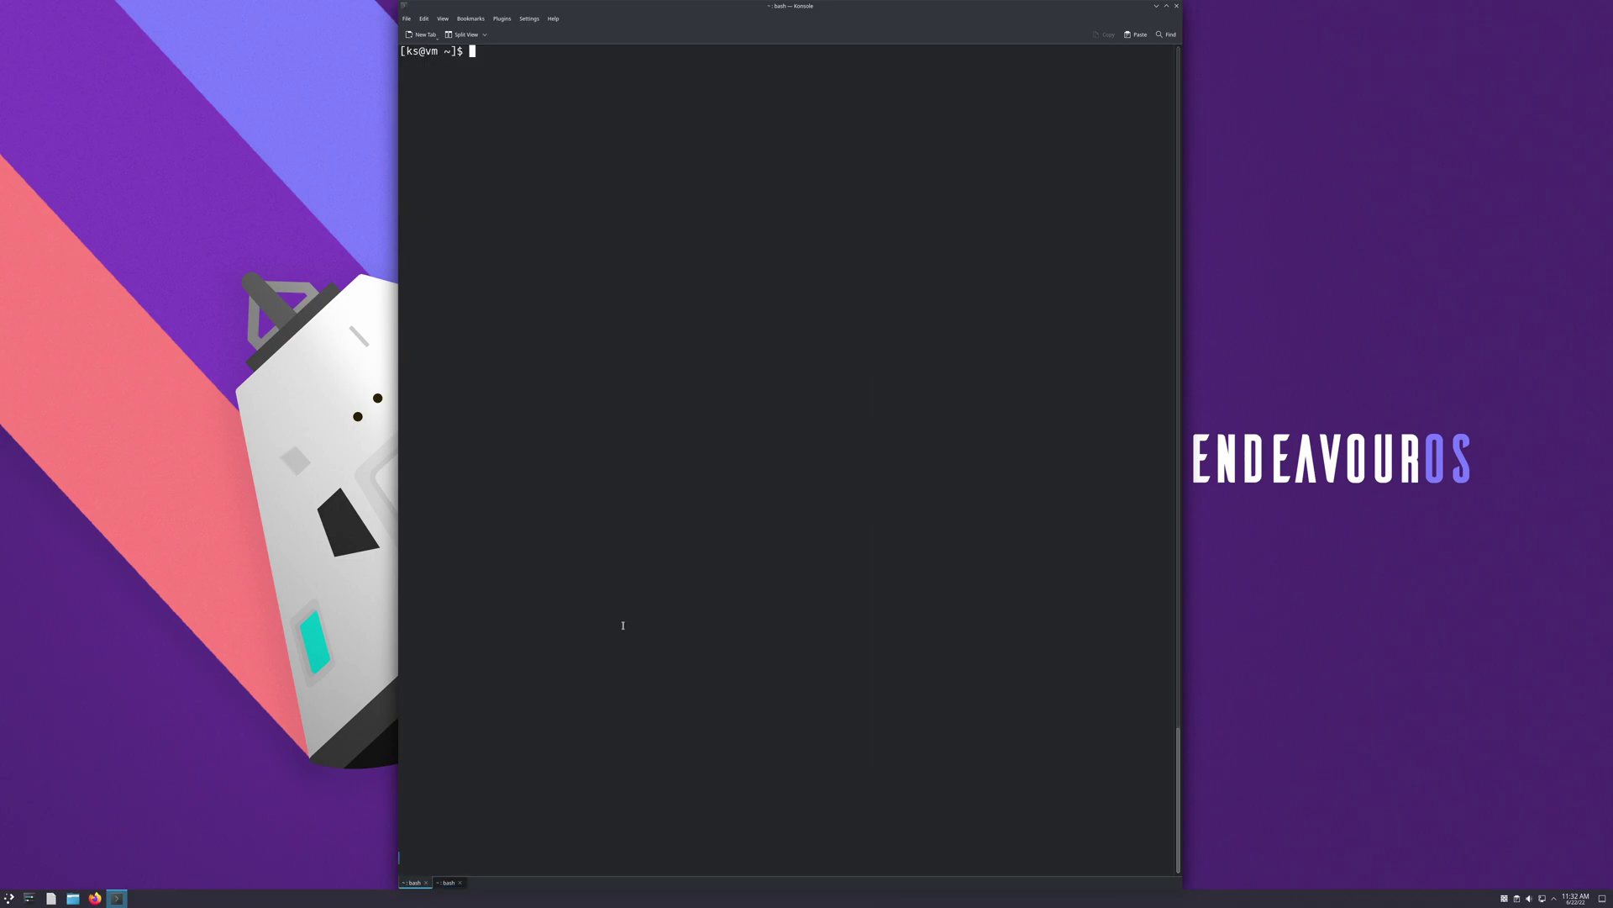
text(sudo pacman -S t)
key(BackSpace)
text(htop)
key(Return)
text(y)
key(Return)
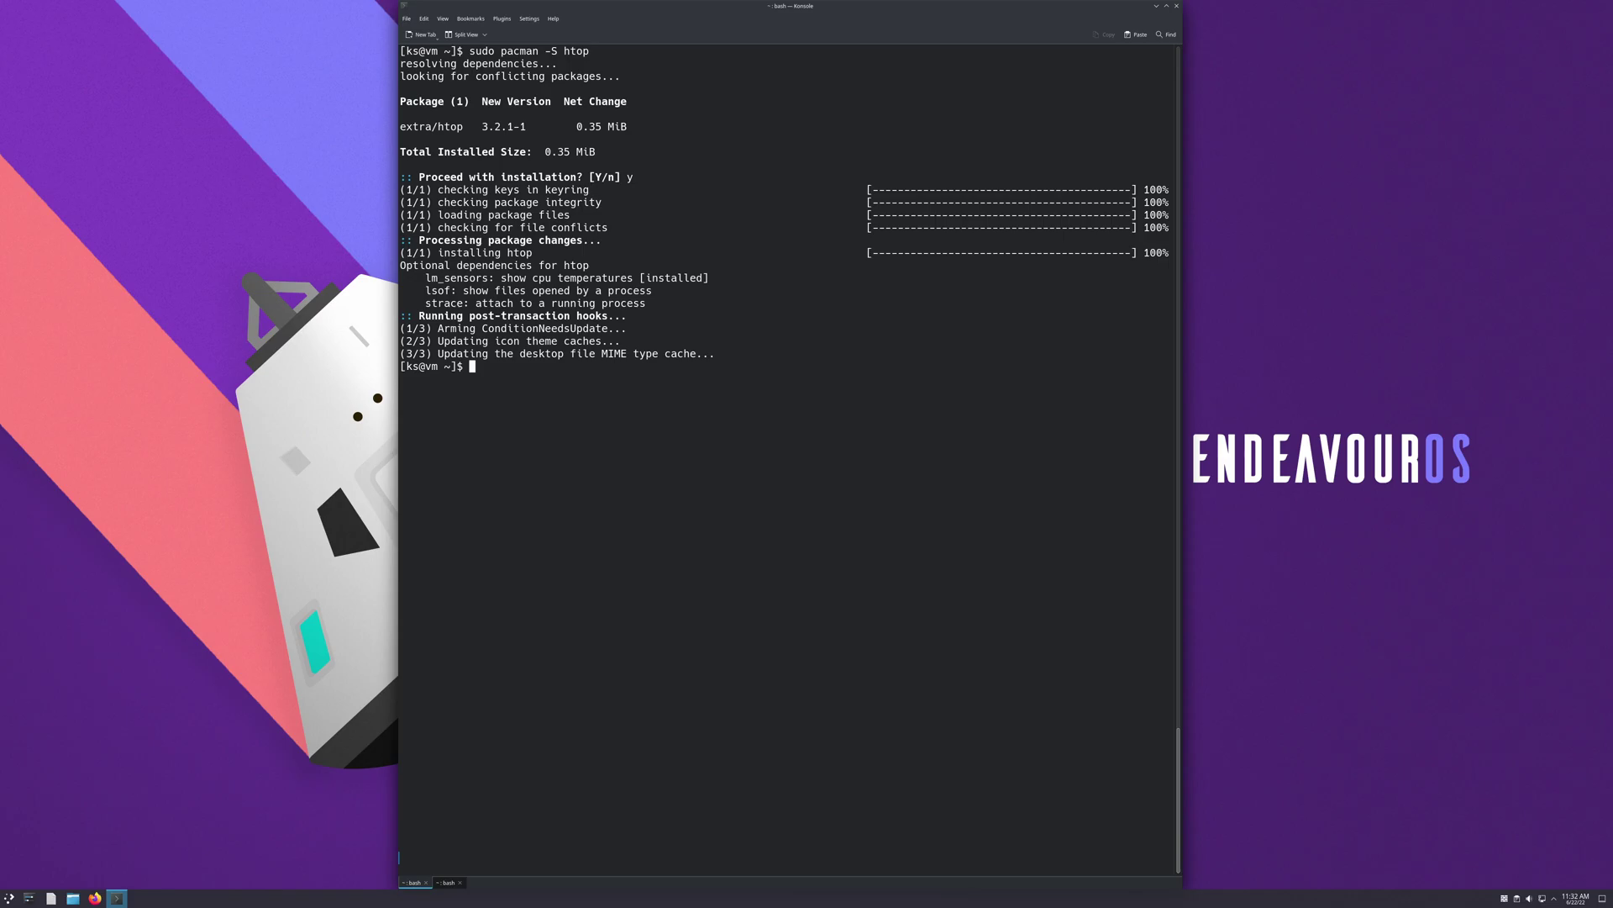
text(htop)
key(Return)
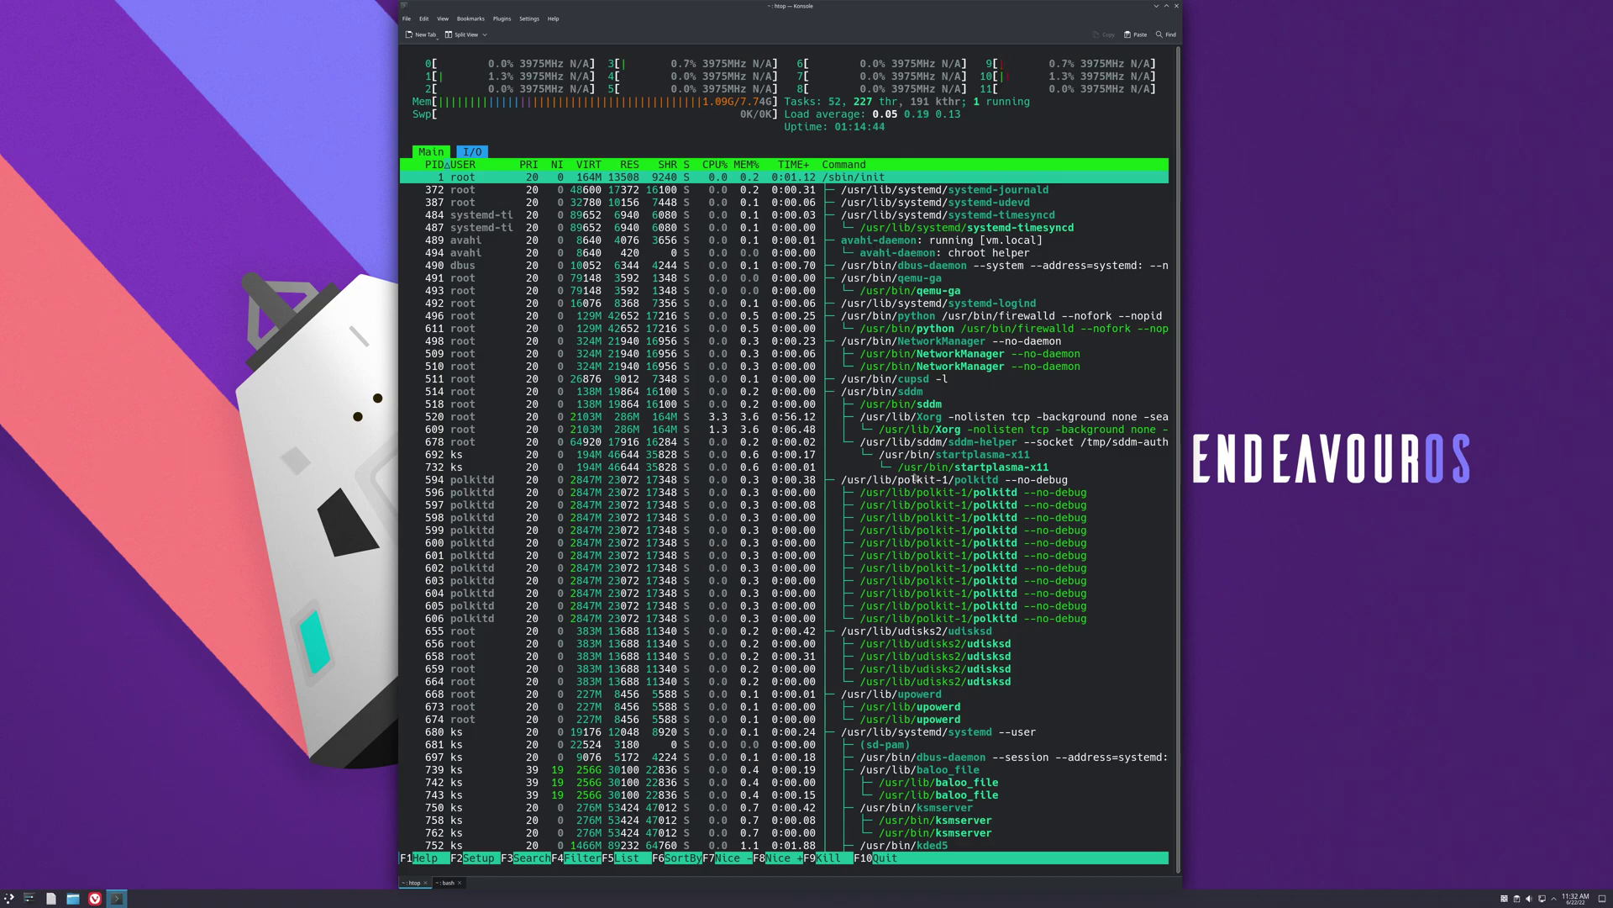
Step: Filter htop's process list by 'ko' and kill the konsole process
click(851, 469)
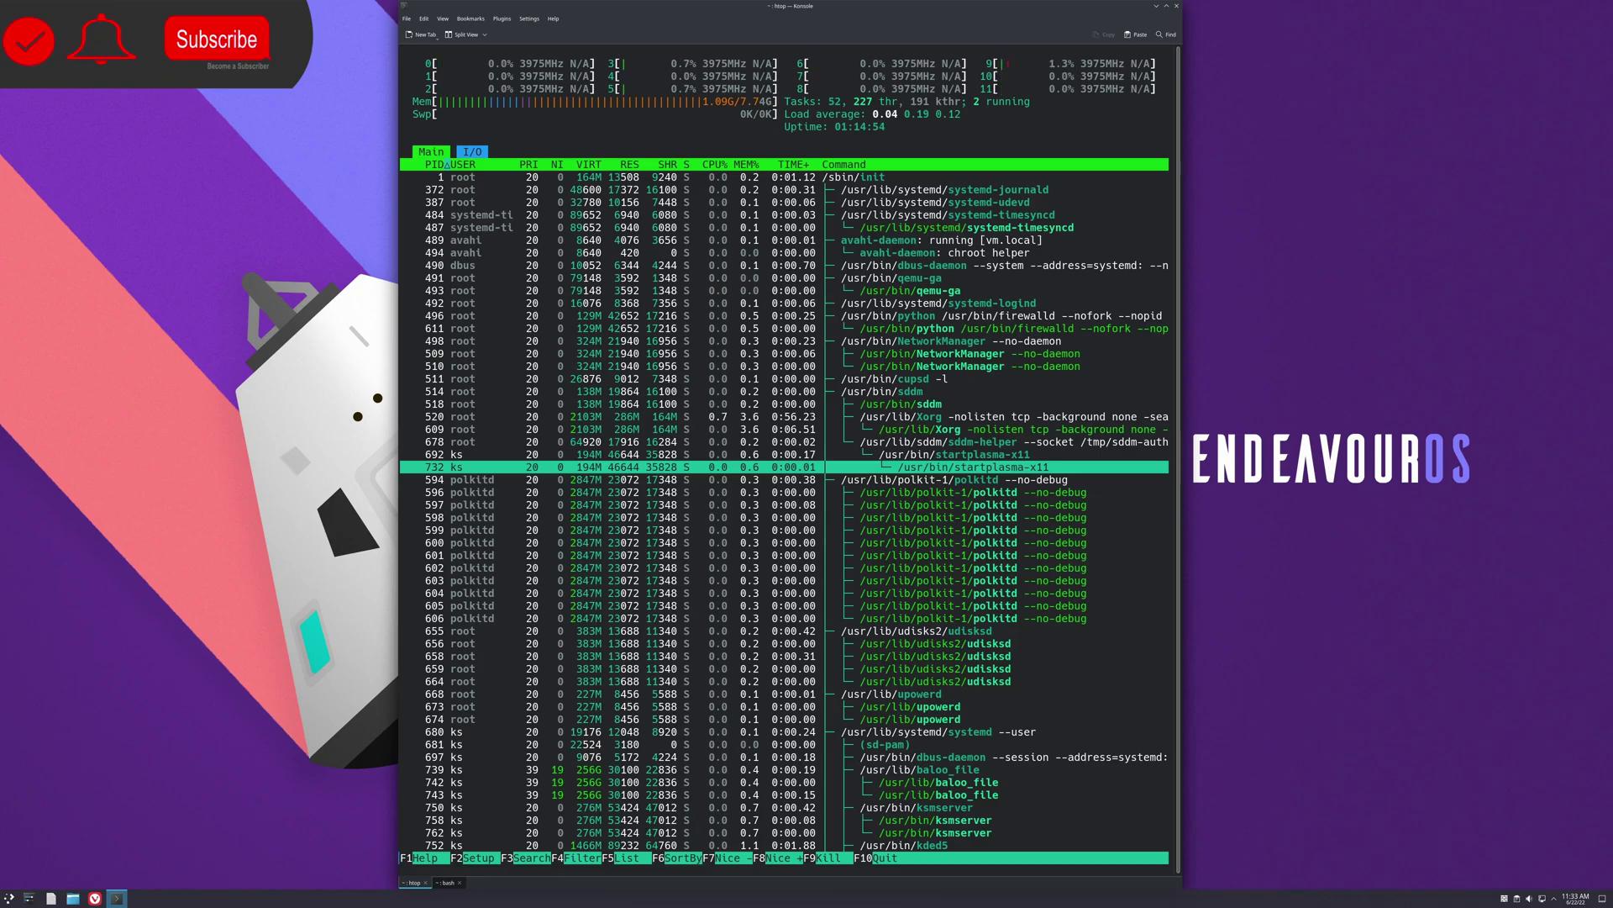
key(F4)
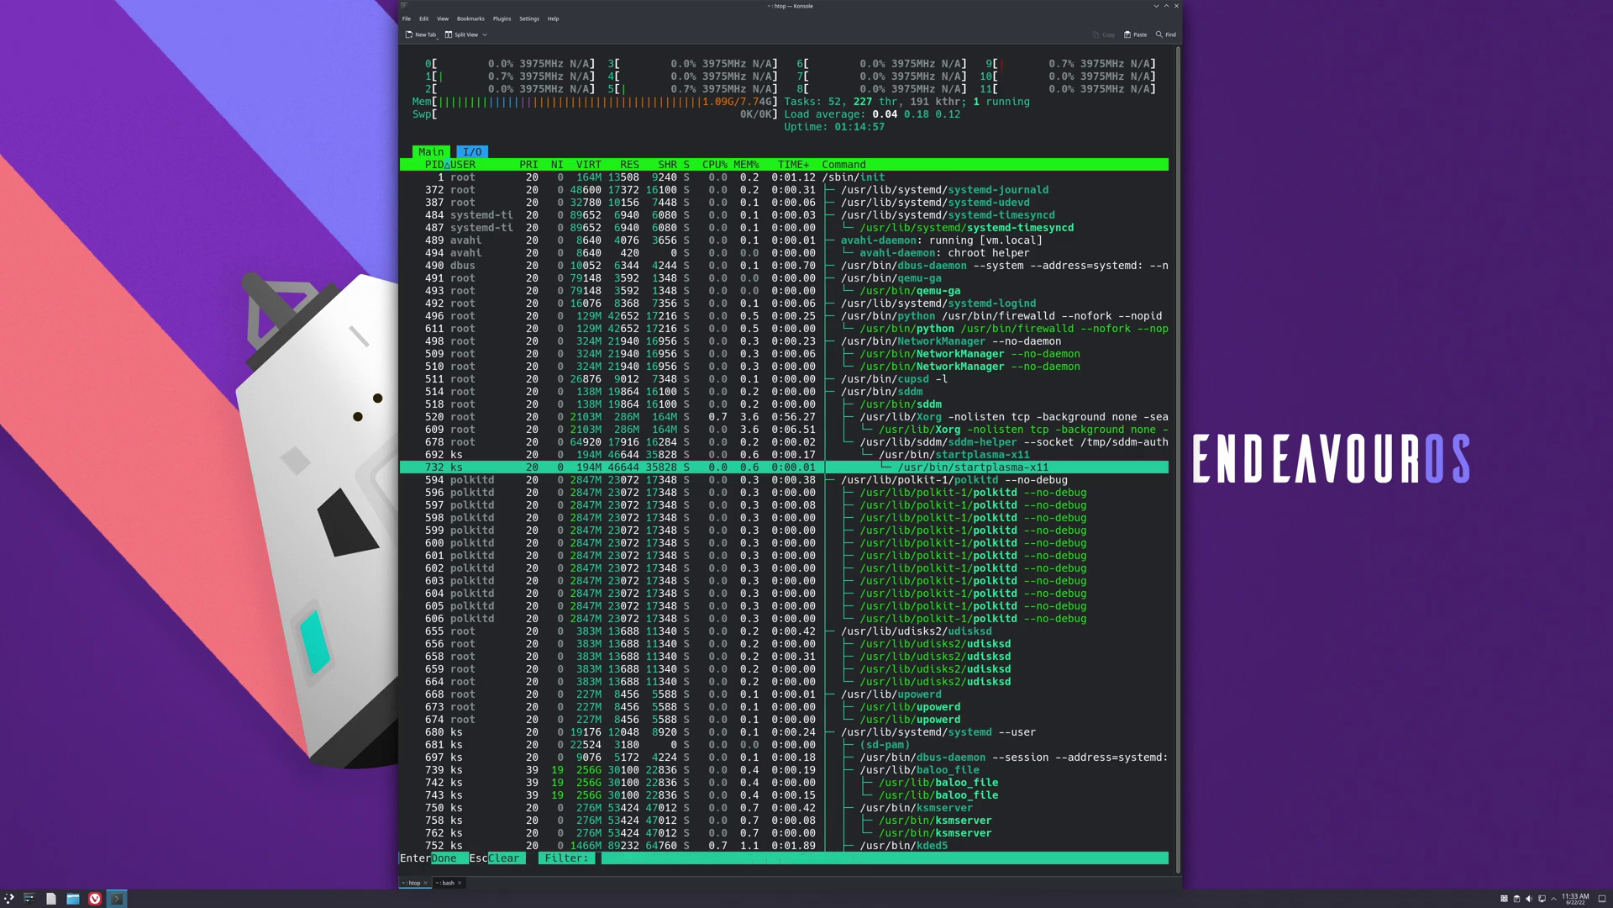
text(k)
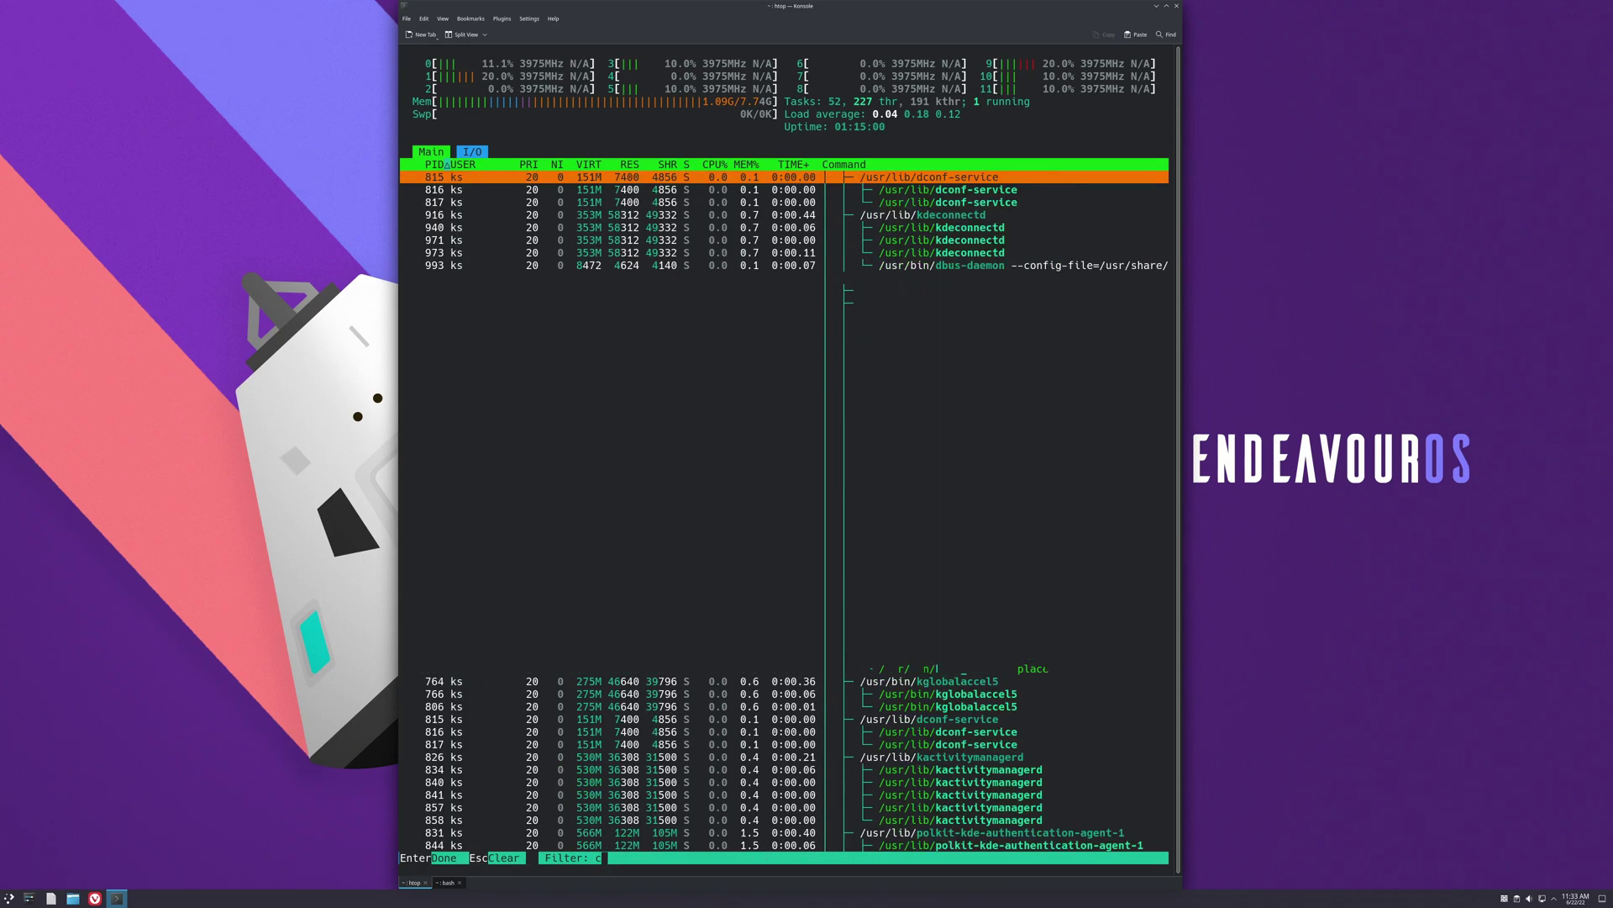
text(om)
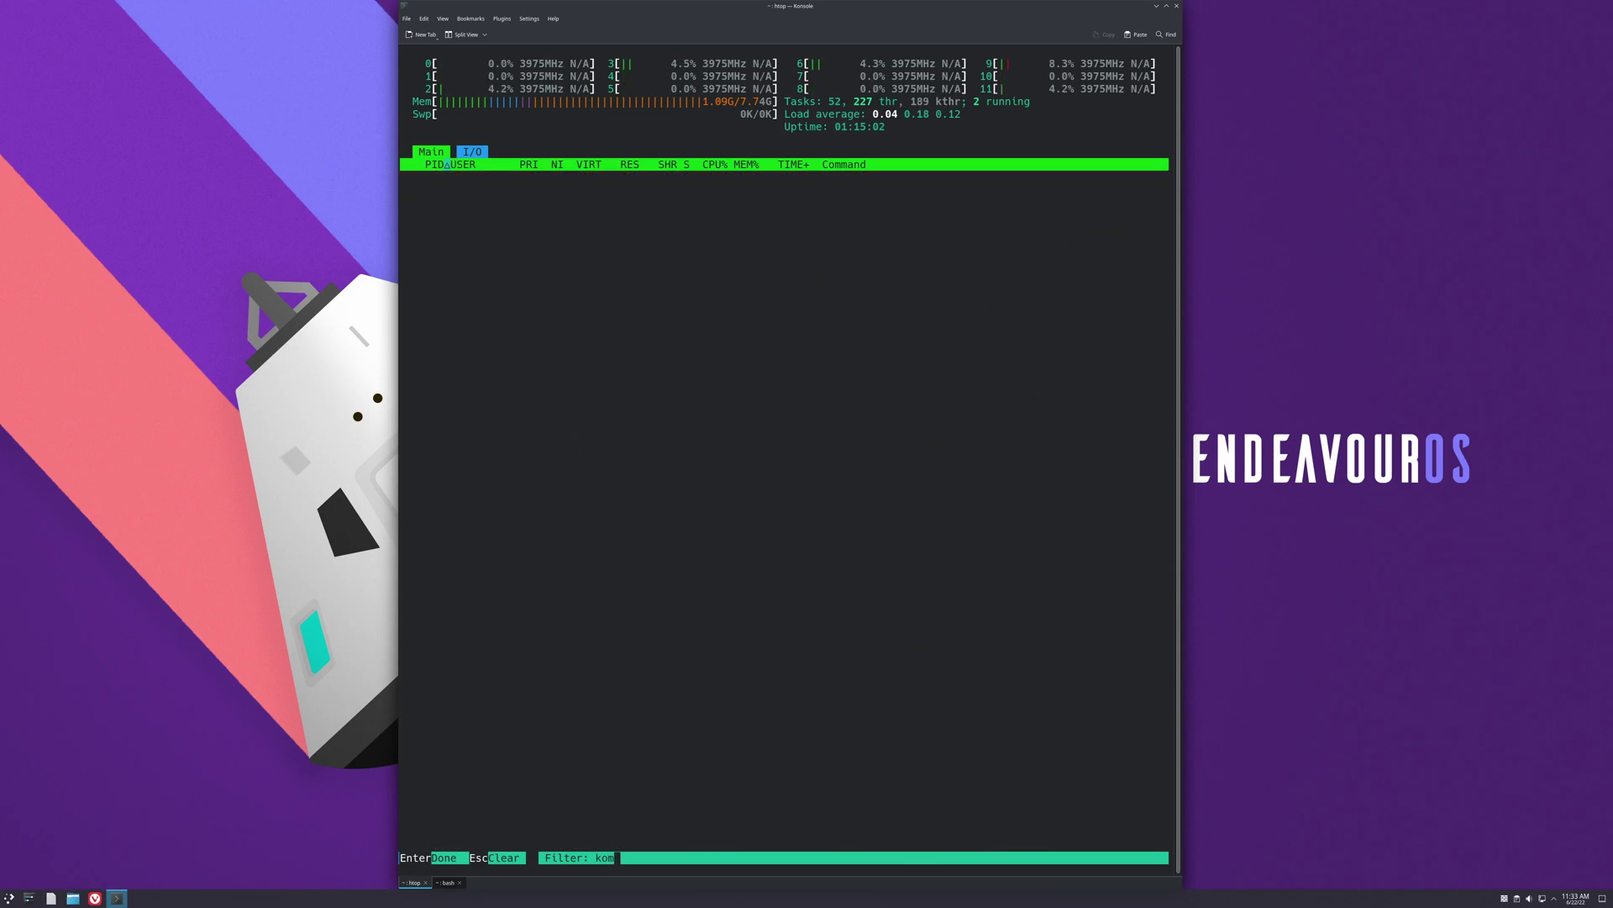
key(BackSpace)
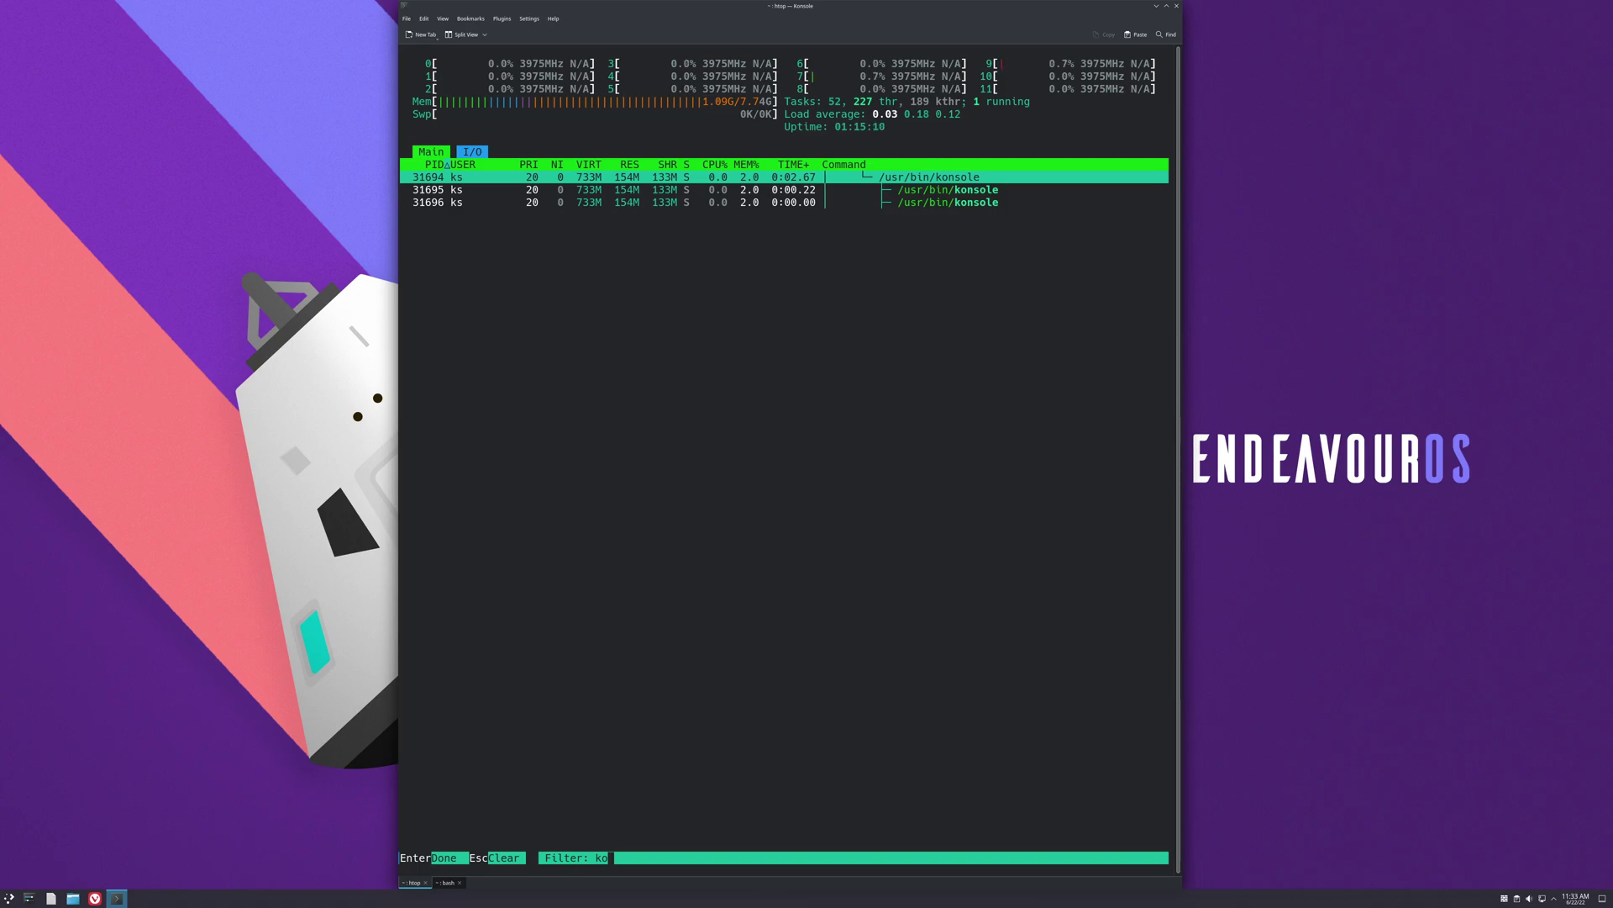
key(Return)
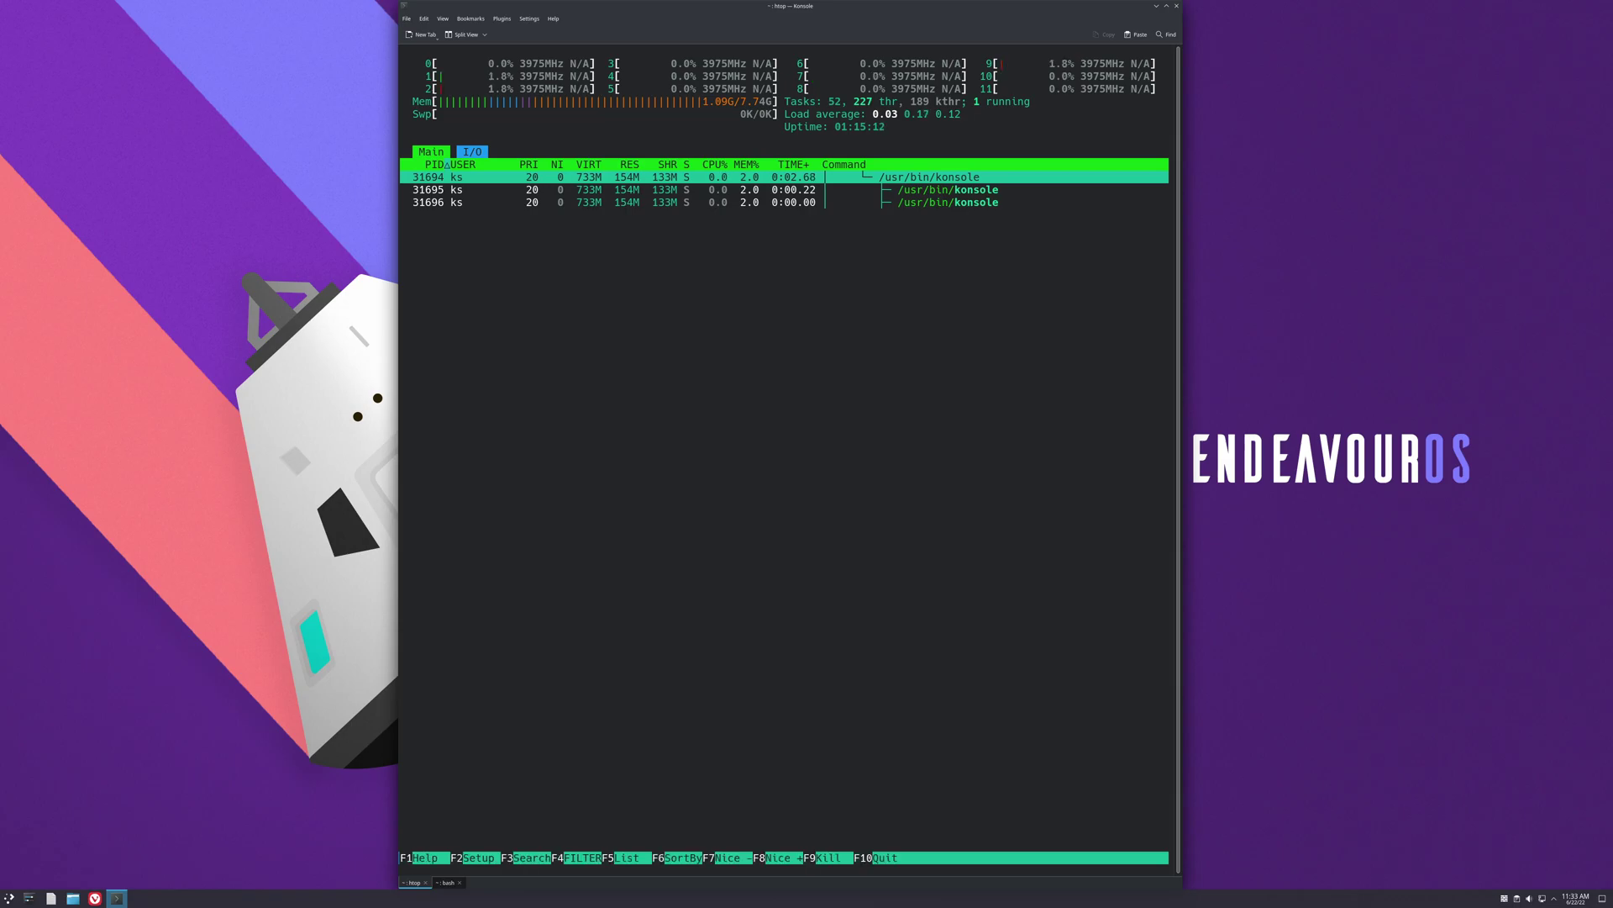
key(F9)
key(Return)
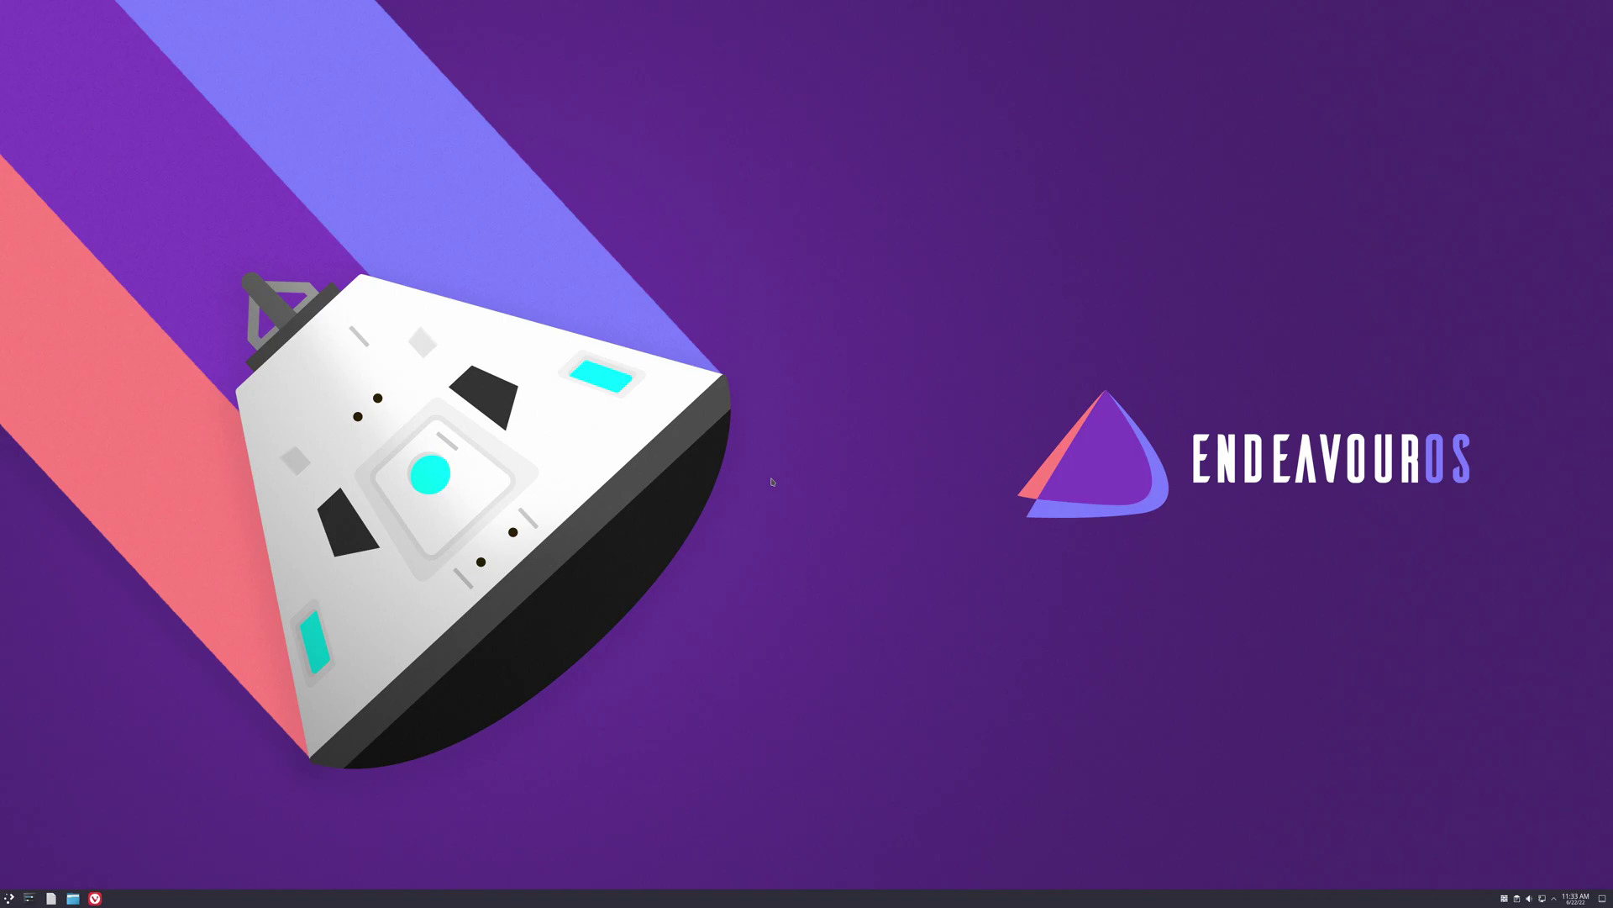
Step: Reopen Konsole through KRunner and start htop in it
key(alt+space)
key(Return)
text(htop)
key(Return)
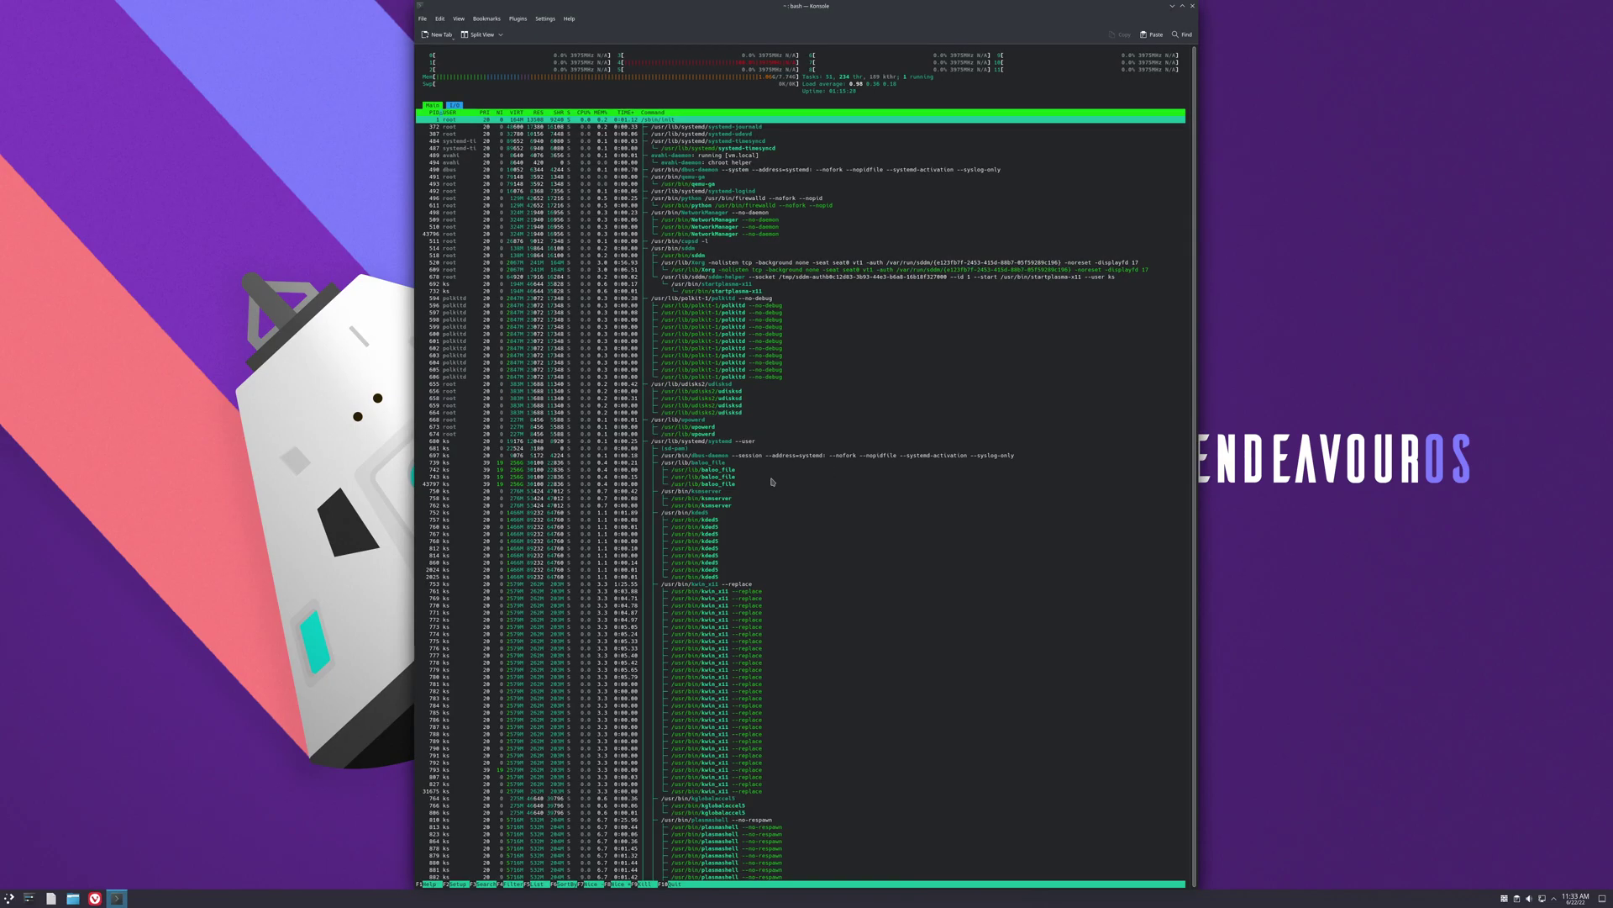
key(q)
key(Up)
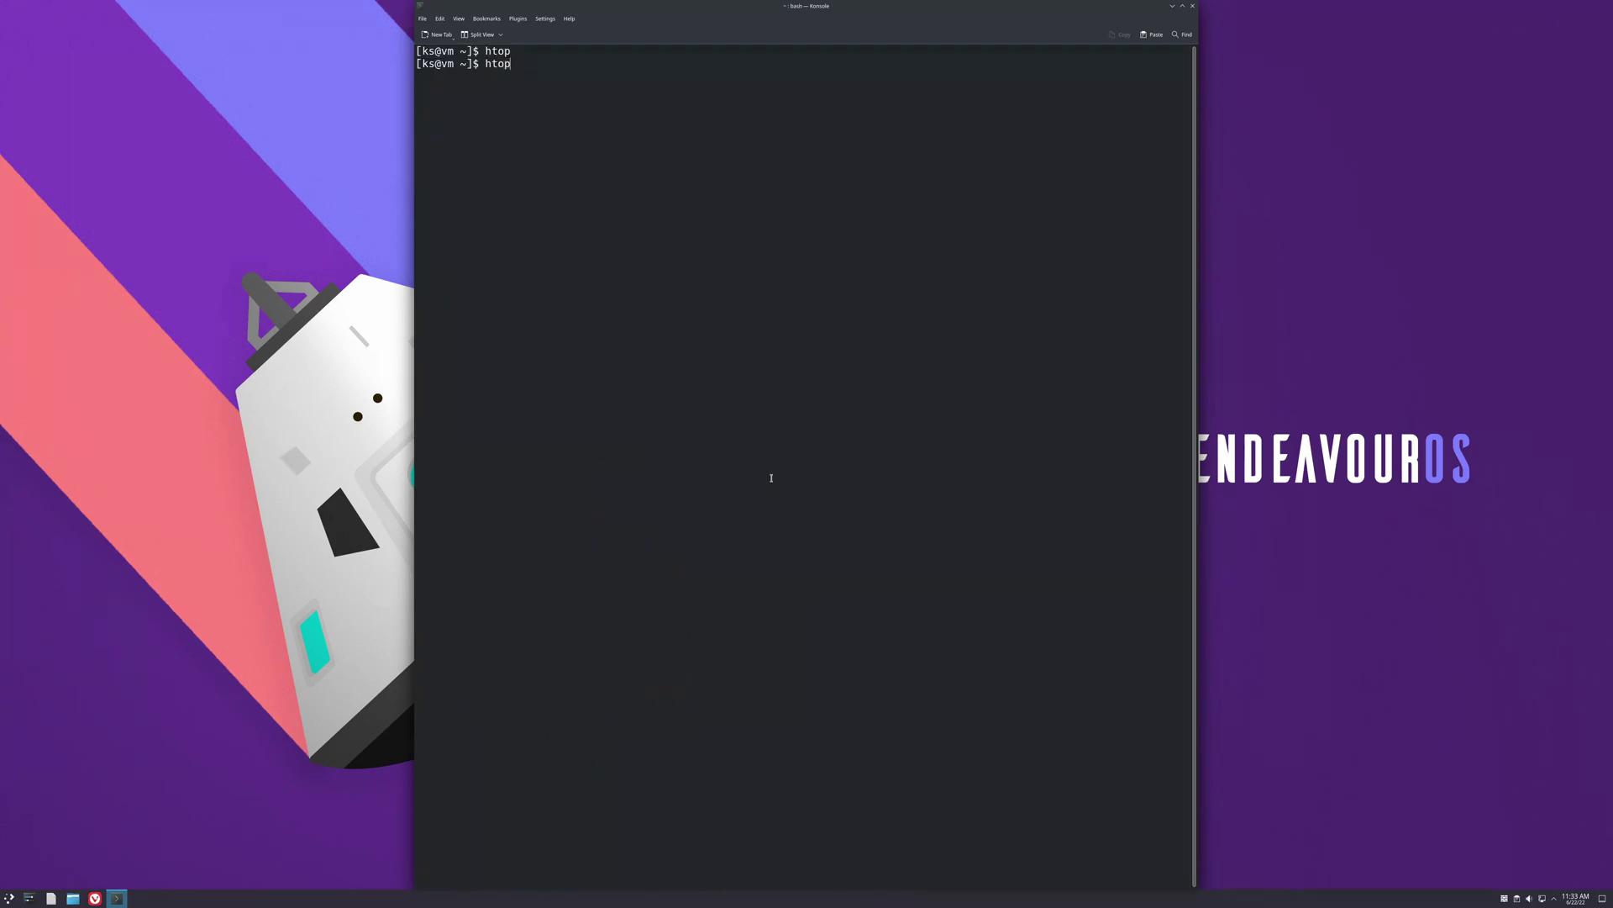
key(Return)
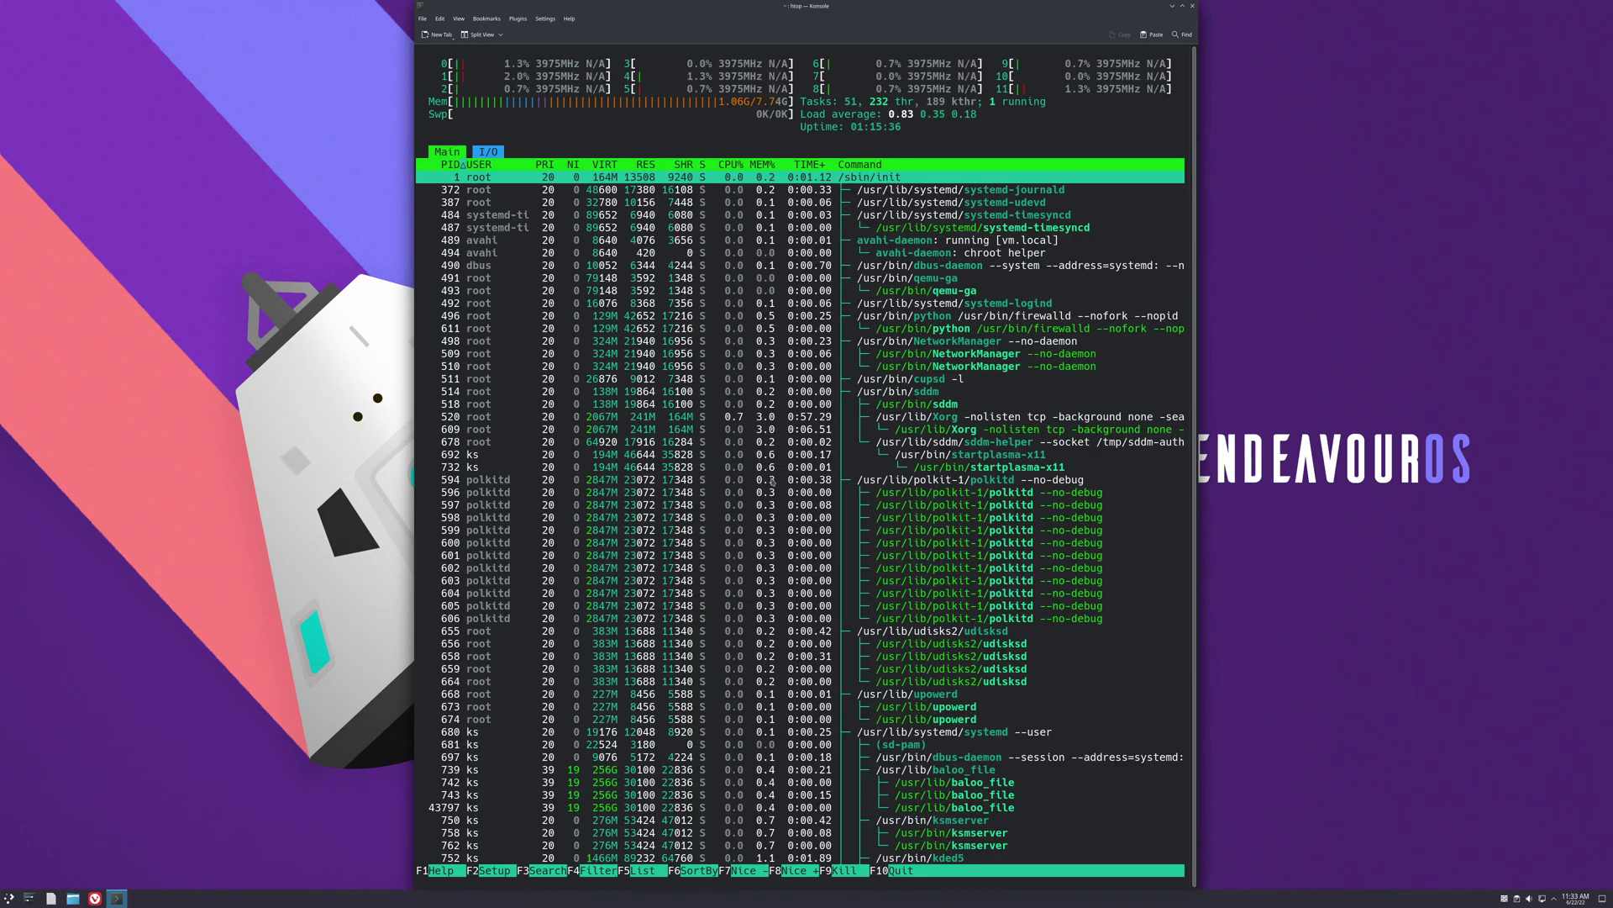
Step: Review htop's Display options down to CPU temperature, then exit with F10
key(F2)
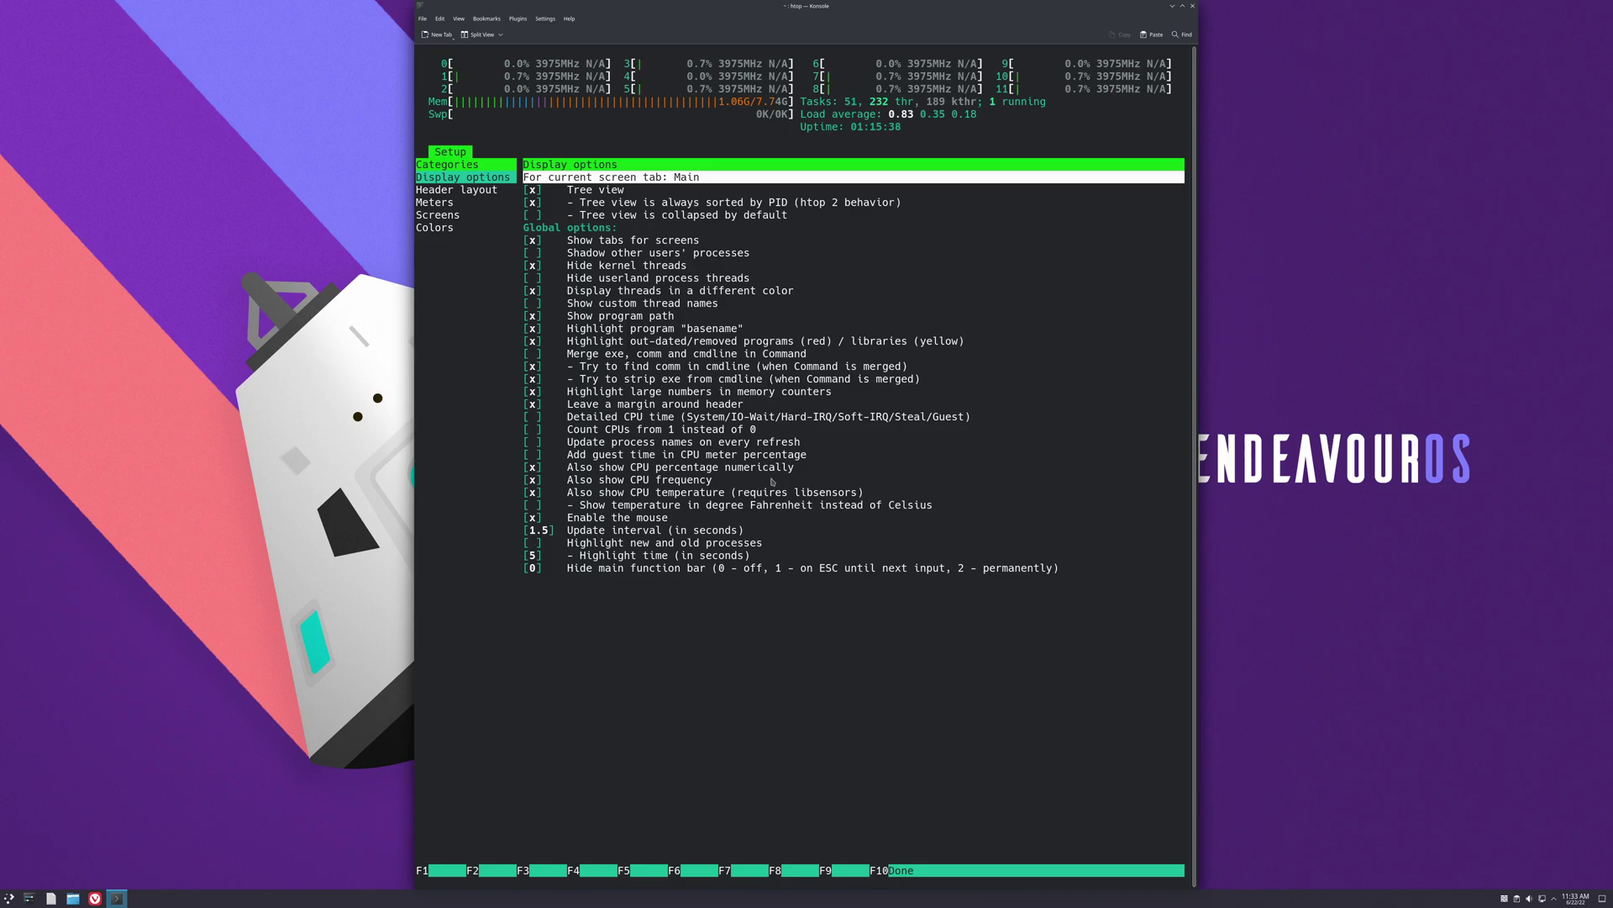
key(Left)
key(Right)
key(Right)
key(Down)
key(Down)
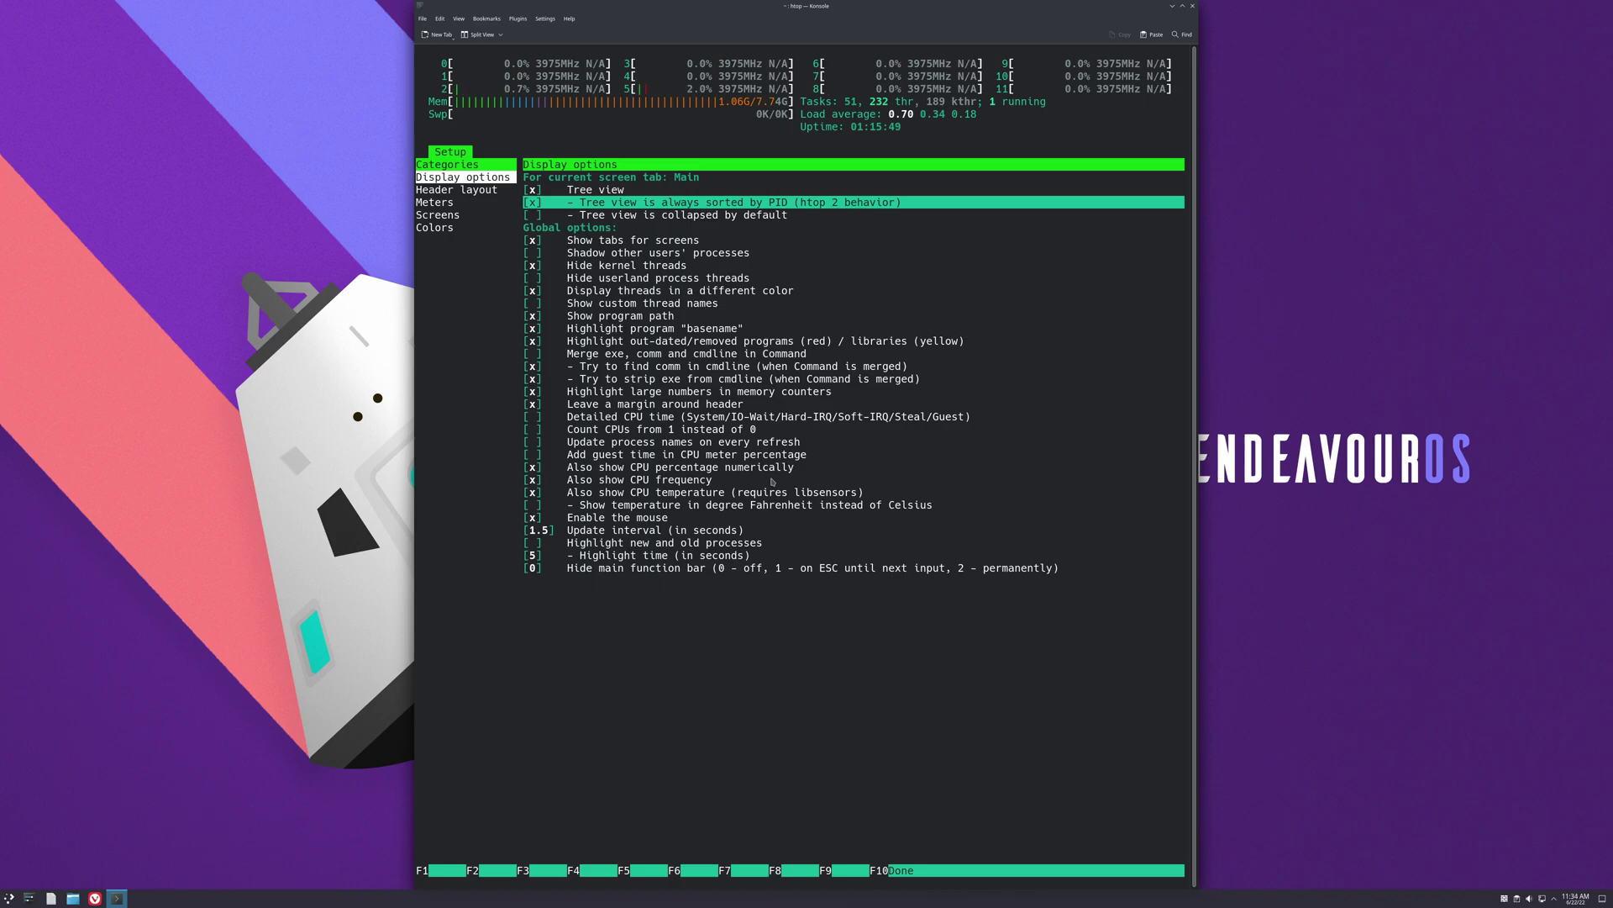
key(Down)
key(Down)
key(Down)
key(Down)
key(Down)
key(Down)
key(Down)
key(Down)
key(Down)
key(Down)
key(Down)
key(Down)
key(Down)
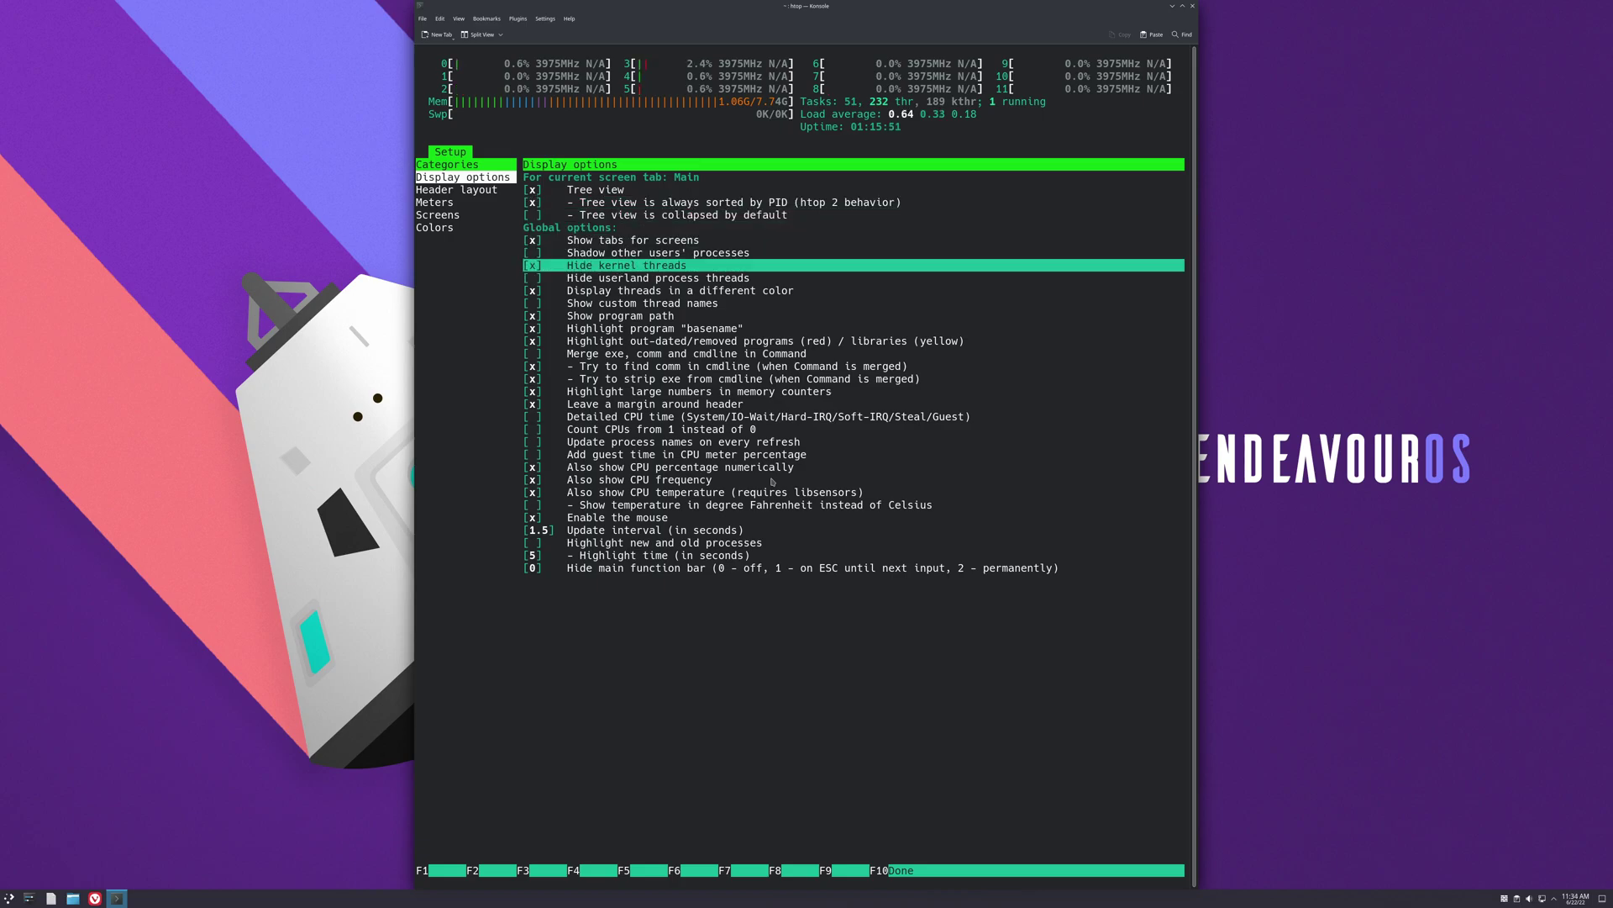
key(Down)
key(Down)
key(Down)
key(Down)
key(Down)
key(Down)
key(Down)
key(Down)
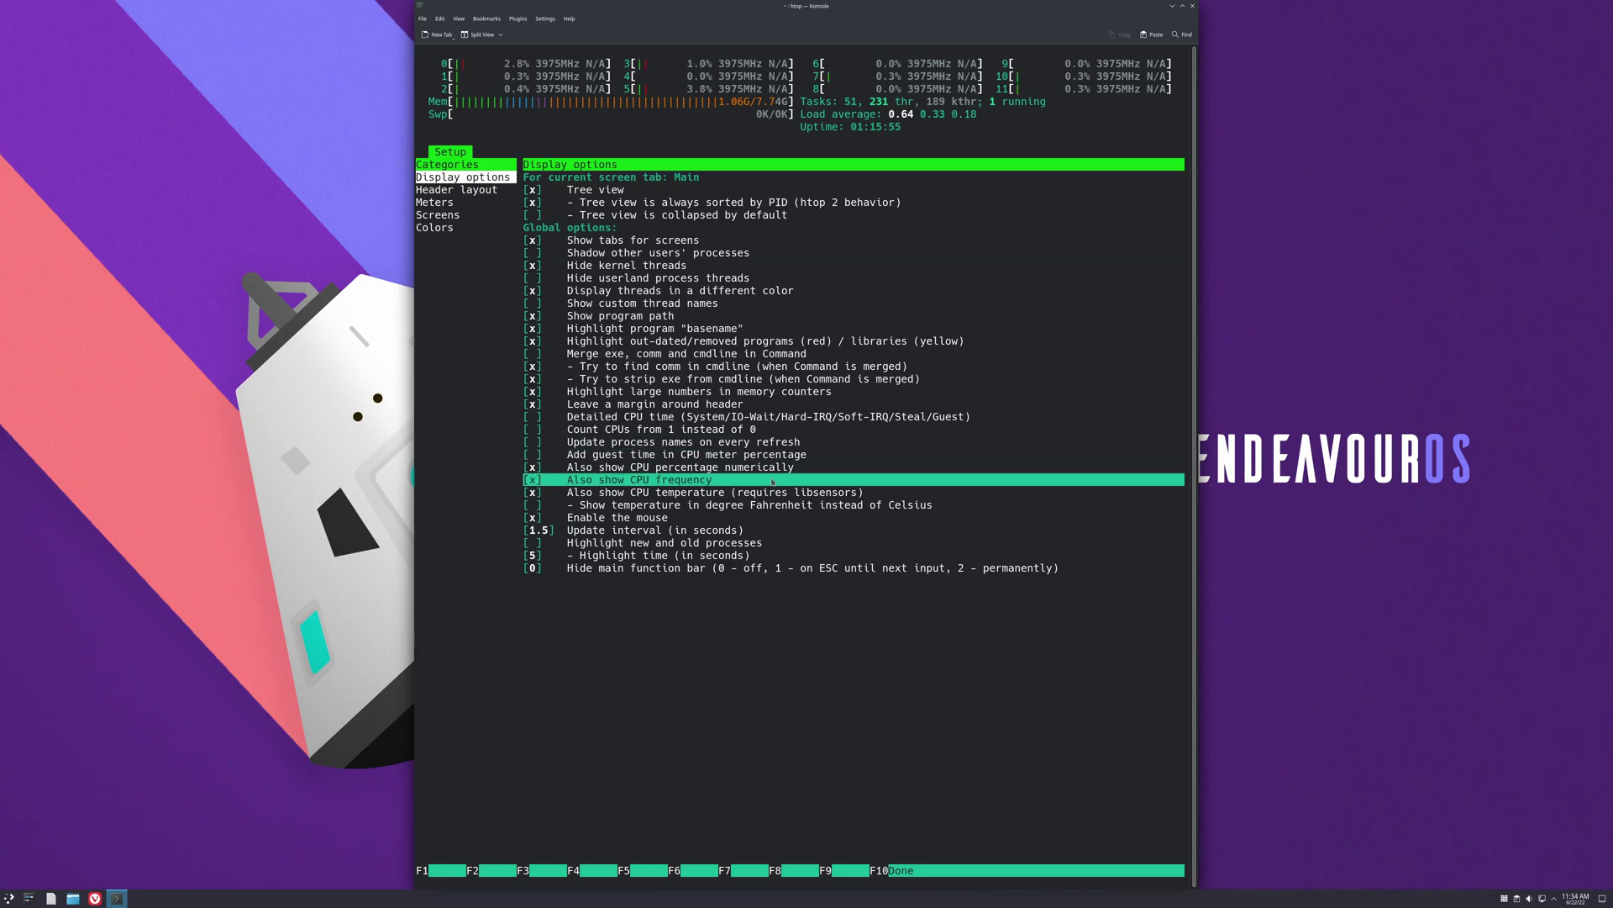
key(Down)
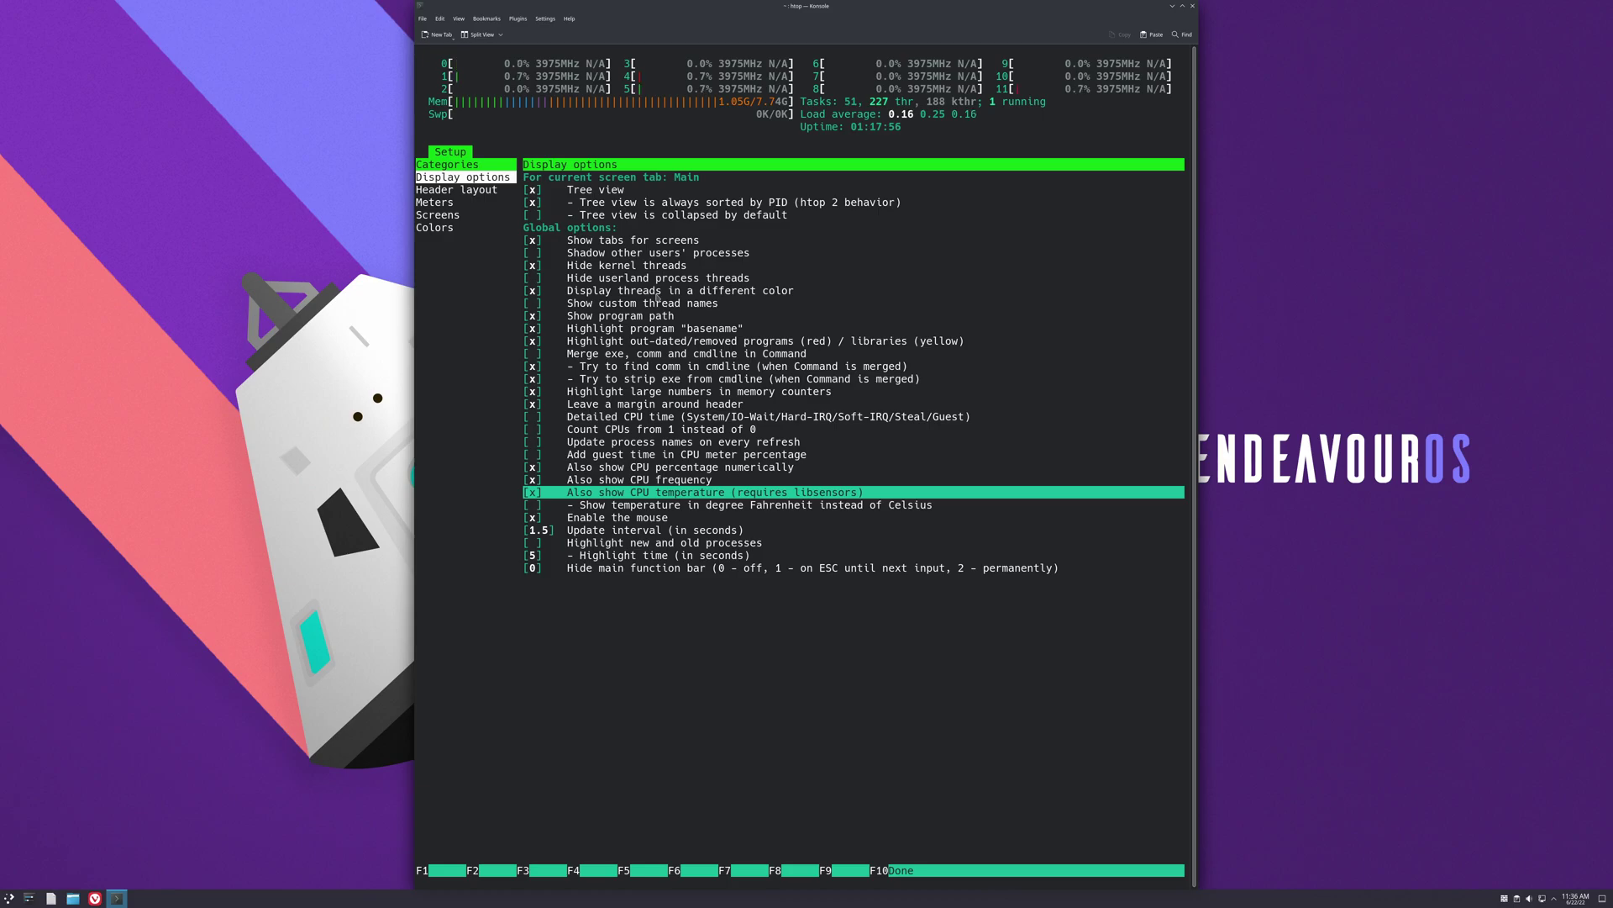
key(F10)
key(F10)
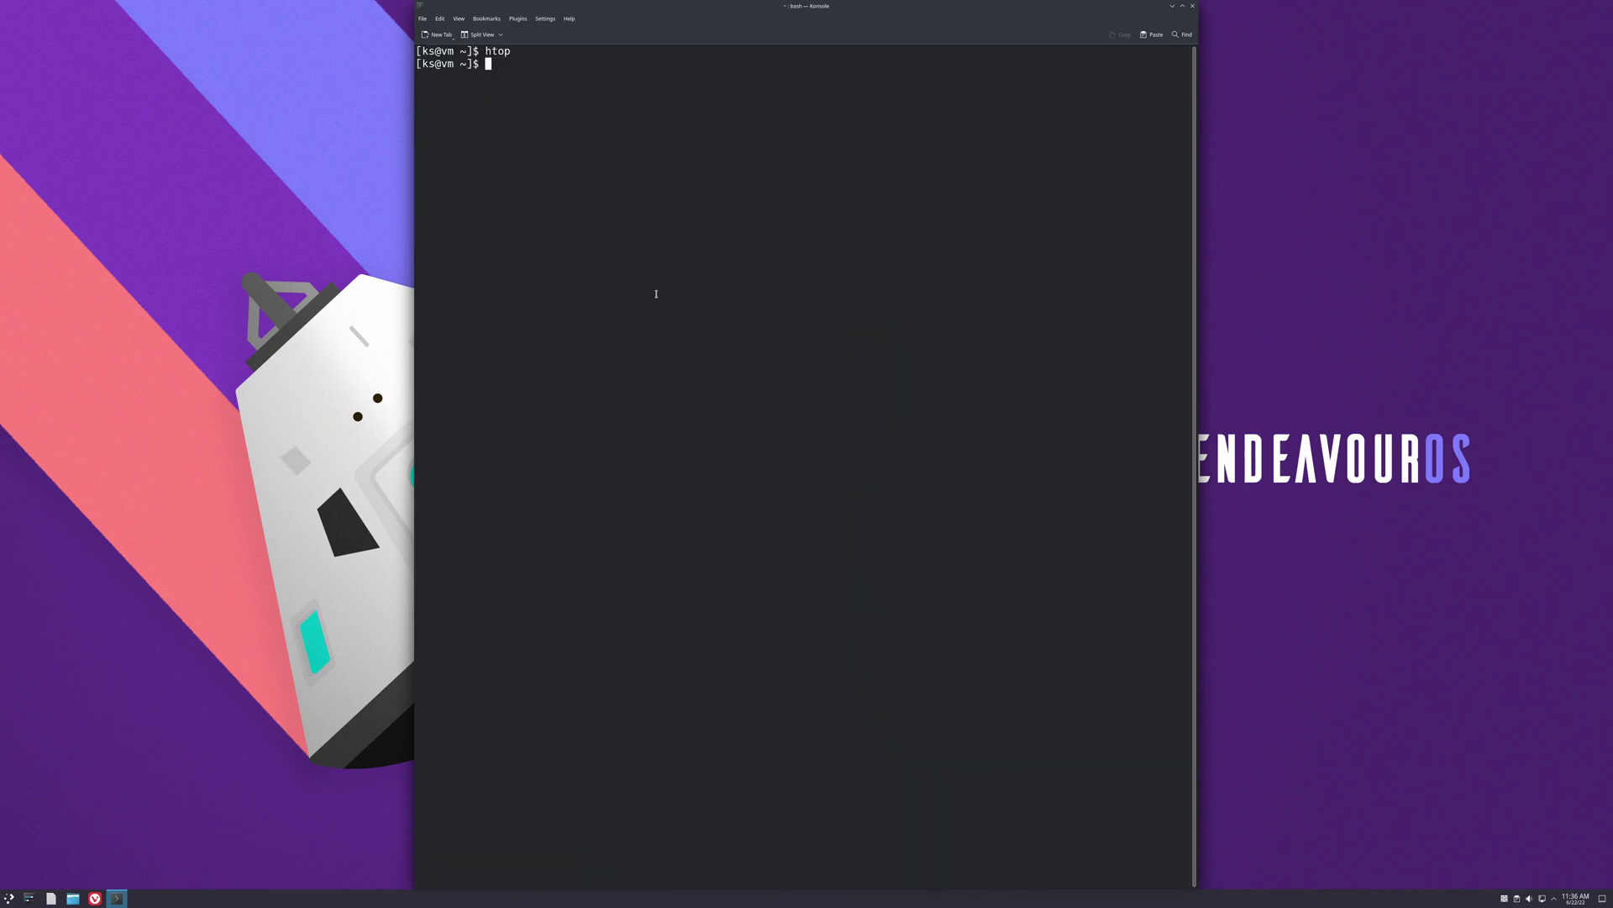
key(ctrl+l)
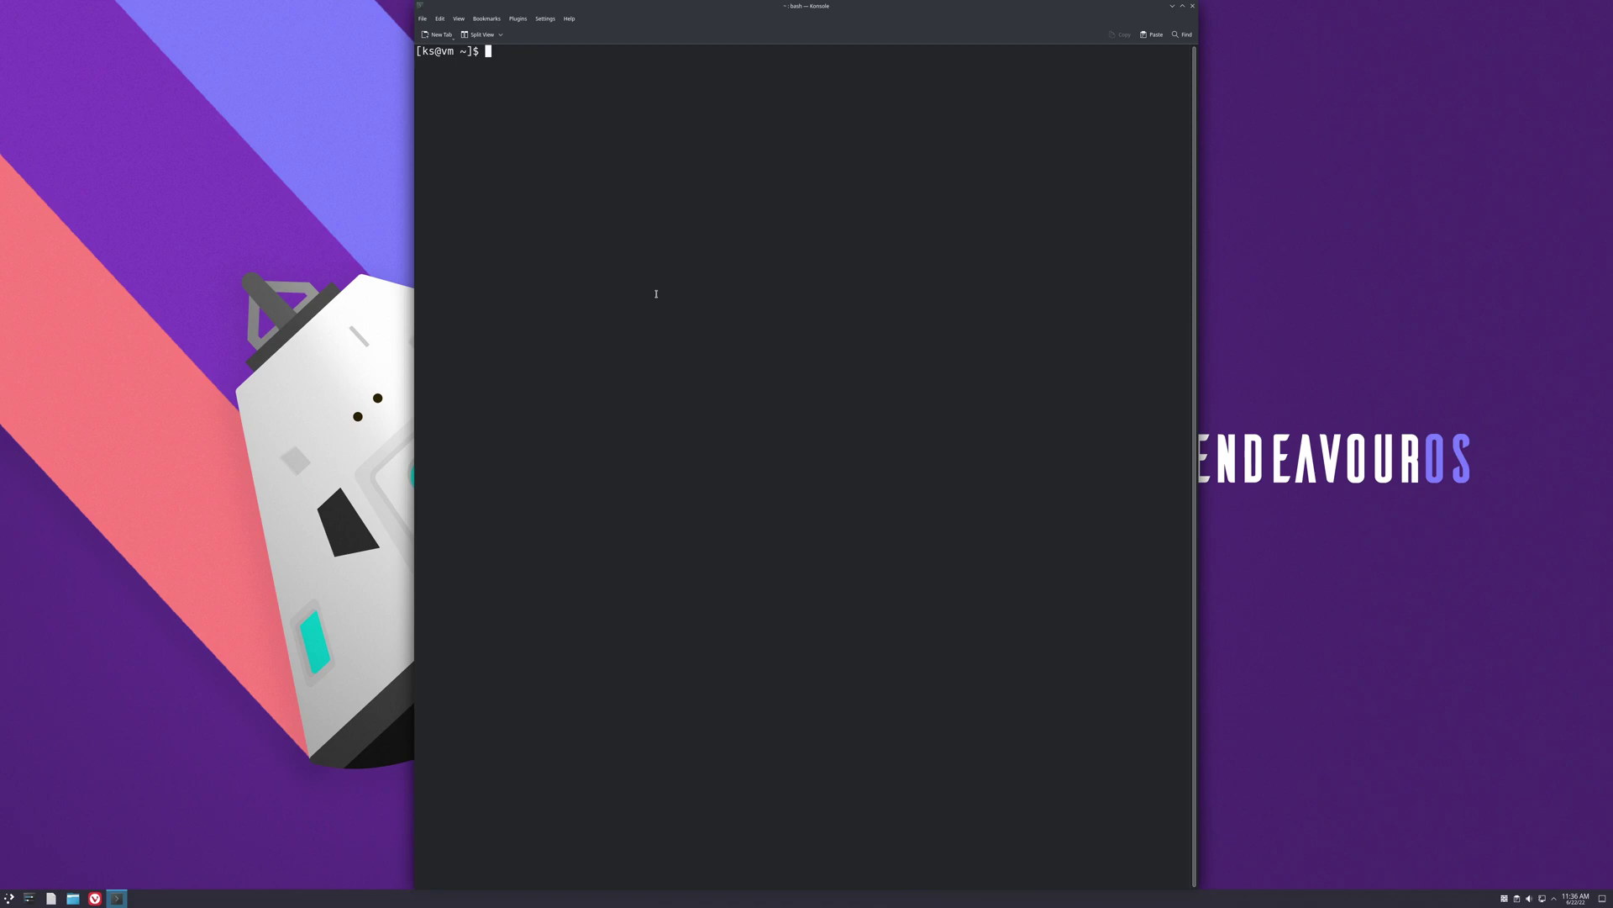